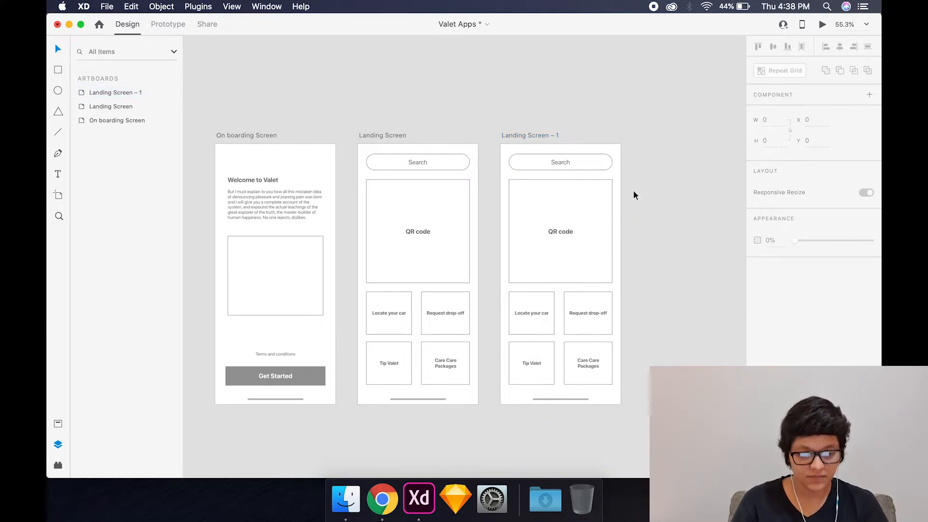
# - Switch to the UIElements+DesignTemplates+Guides-iPhoneX document and copy the Keyboard Alphabetic component from the Alert - Text Field view
pyautogui.scroll(2, 439, 347)
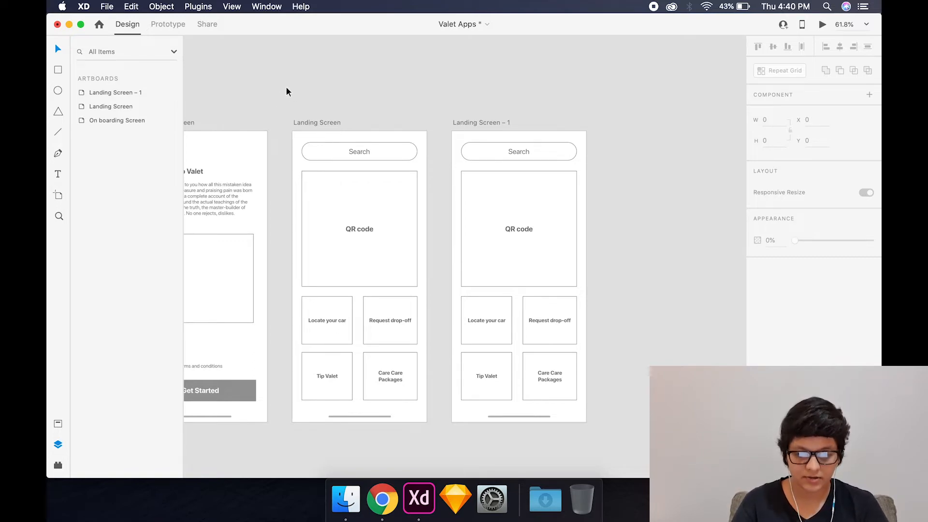
pyautogui.hotkey('ctrl', 'Up')
pyautogui.click(318, 114)
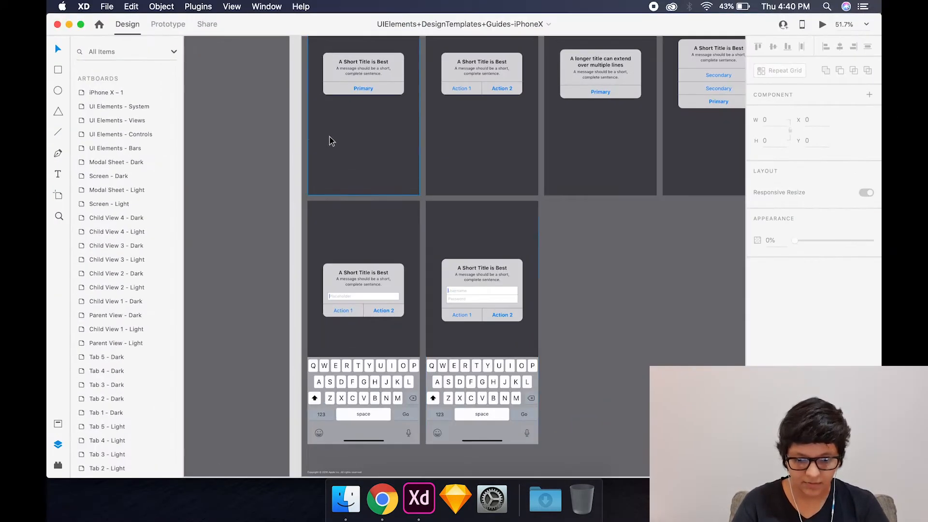
pyautogui.click(365, 392)
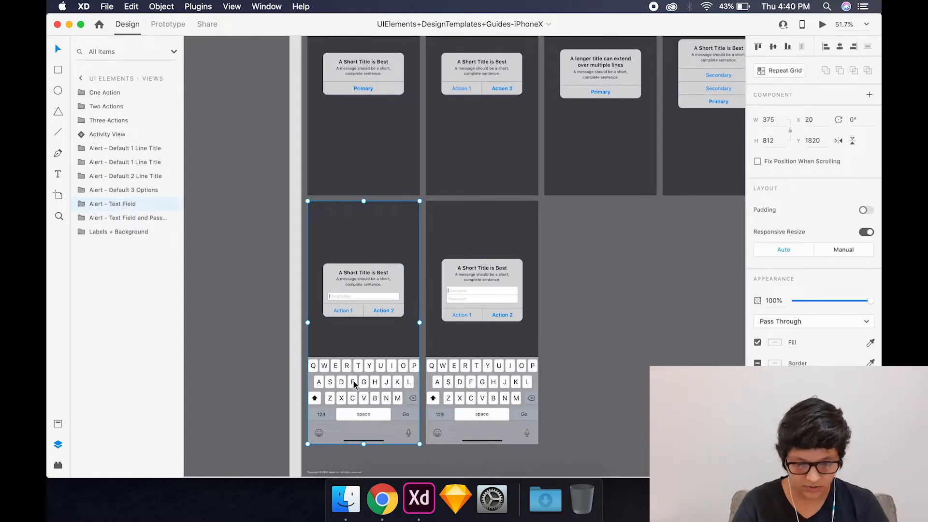
pyautogui.doubleClick(366, 410)
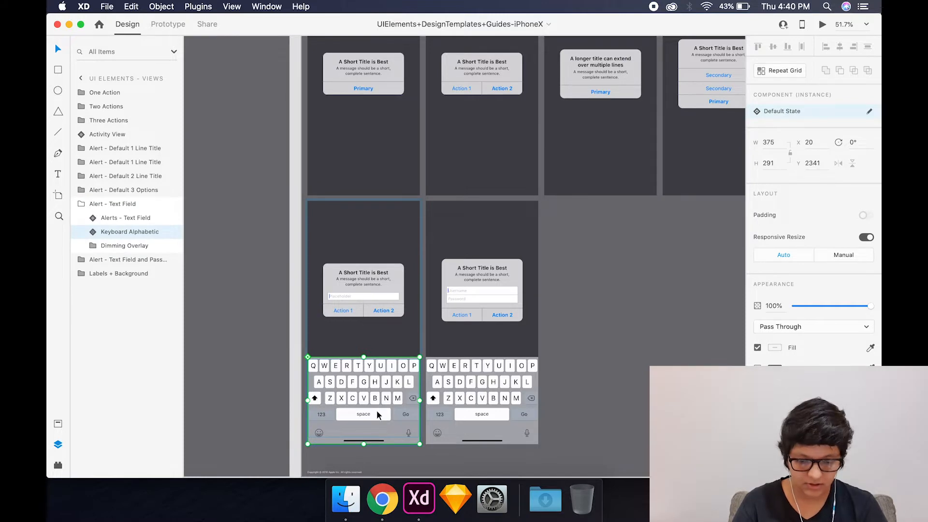
pyautogui.press('cmd+c')
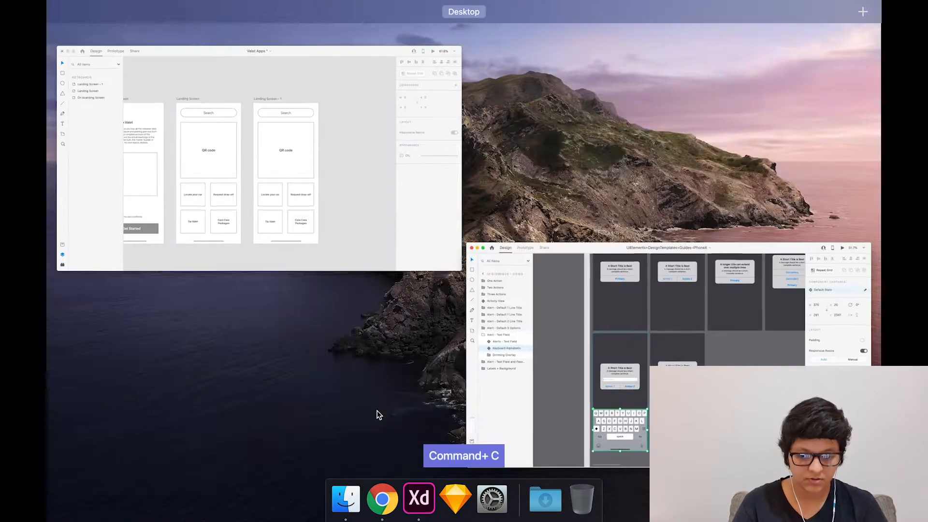
# - Return to the Valet Apps document and paste the keyboard onto Landing Screen – 1, placing it along the artboard's lower edge
pyautogui.click(366, 124)
pyautogui.press('super+v')
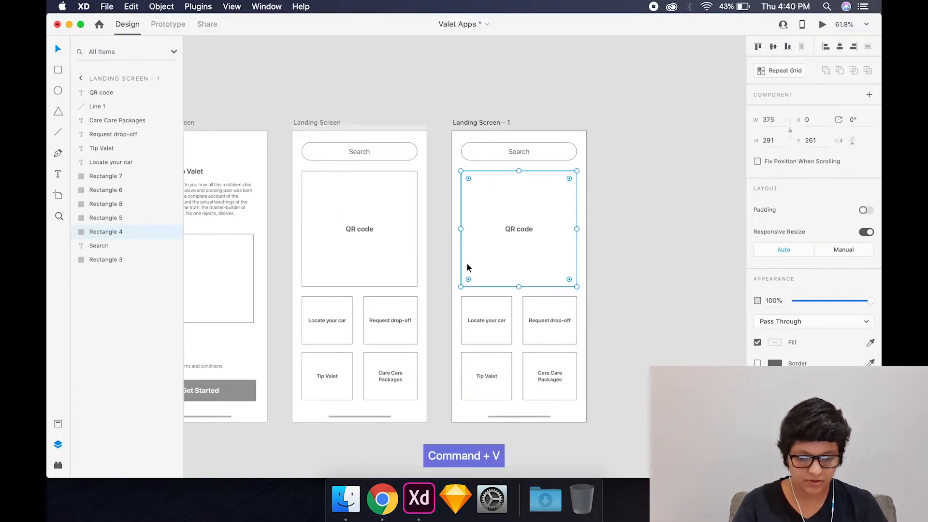
pyautogui.moveTo(511, 305); pyautogui.dragTo(510, 342)
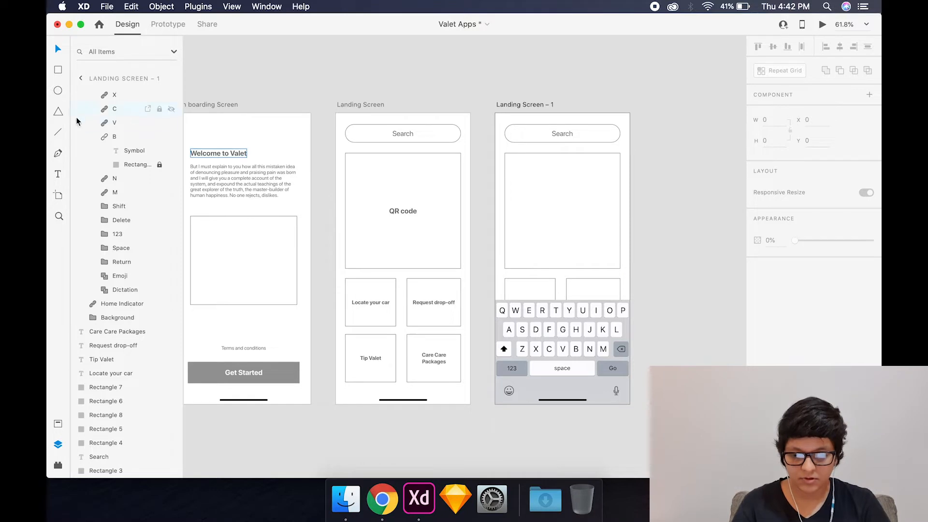
# - Draw a horizontal line about 22 wide inside Landing Screen – 1's large empty box and duplicate it twice to its right
pyautogui.moveTo(515, 219); pyautogui.dragTo(523, 220)
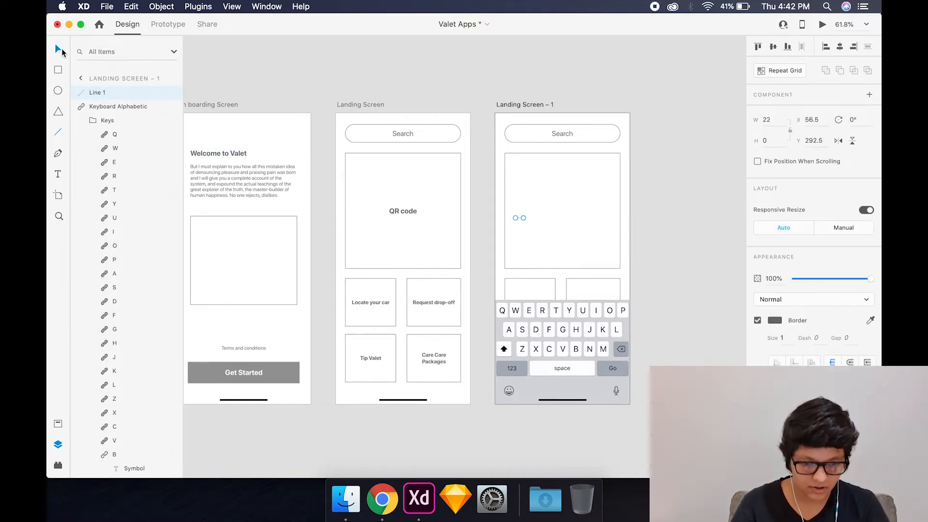
pyautogui.click(321, 79)
pyautogui.moveTo(520, 219); pyautogui.dragTo(530, 218)
pyautogui.scroll(5, 531, 217)
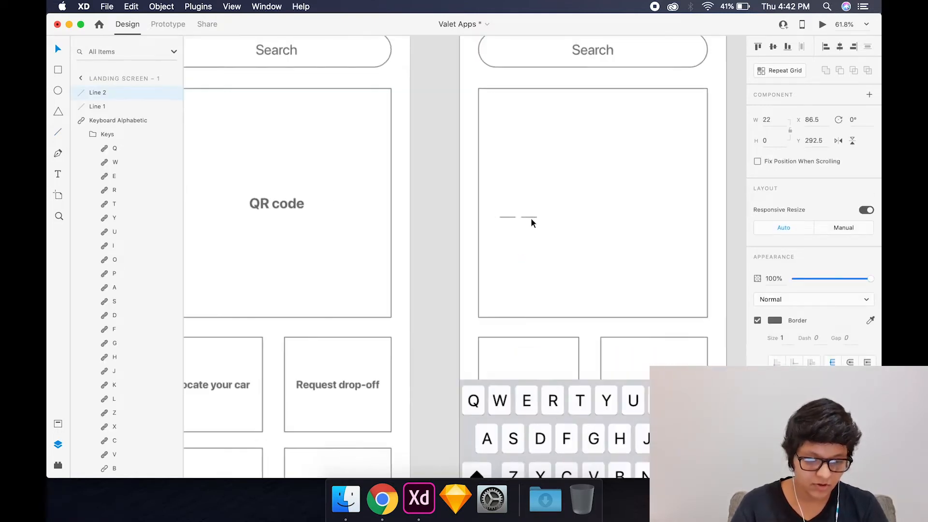
pyautogui.press('super+d')
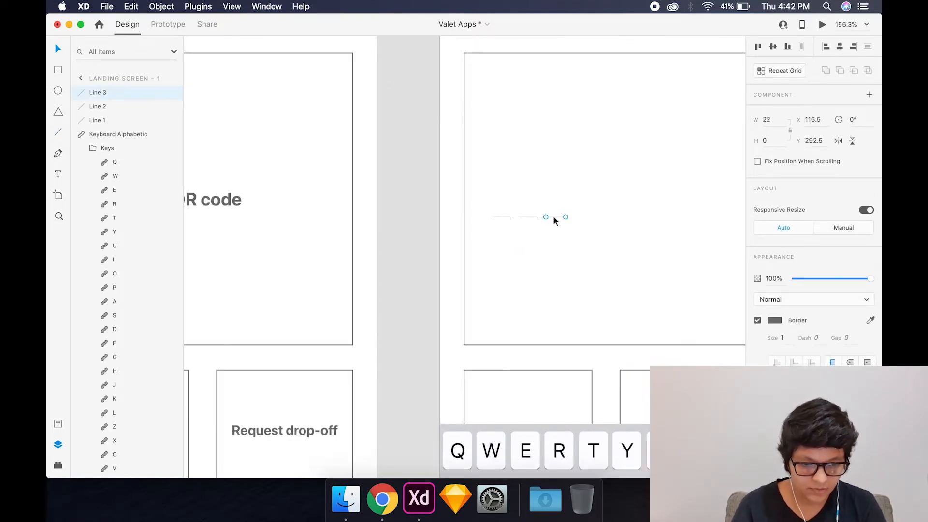
# - Duplicate the dashes further along the same line to make a row of ten with gaps of 8
pyautogui.moveTo(552, 216); pyautogui.dragTo(605, 217)
pyautogui.keyDown('shift'); pyautogui.click(590, 216); pyautogui.keyUp('shift')
pyautogui.keyDown('shift'); pyautogui.click(560, 219); pyautogui.keyUp('shift')
pyautogui.keyDown('shift'); pyautogui.click(535, 217); pyautogui.keyUp('shift')
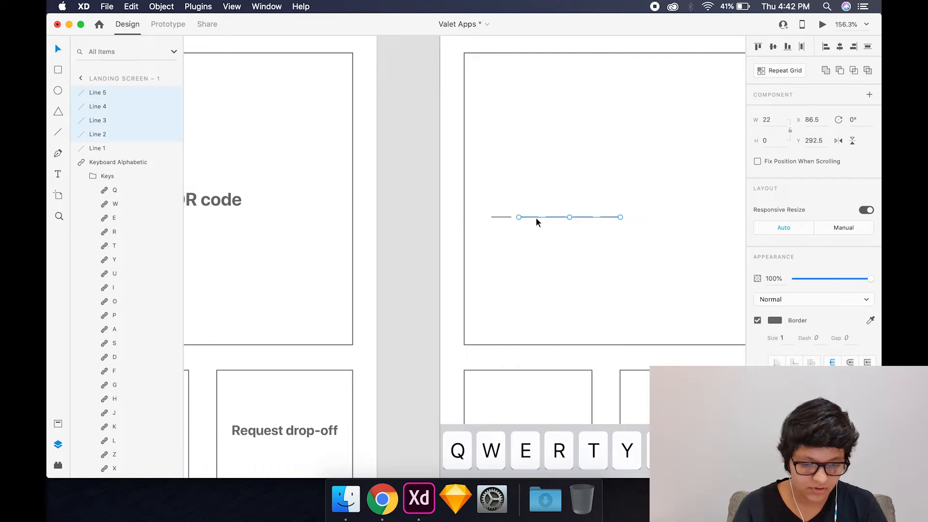
pyautogui.keyDown('shift'); pyautogui.click(503, 217); pyautogui.keyUp('shift')
pyautogui.hscroll(5, 503, 216)
pyautogui.moveTo(491, 230); pyautogui.dragTo(620, 231)
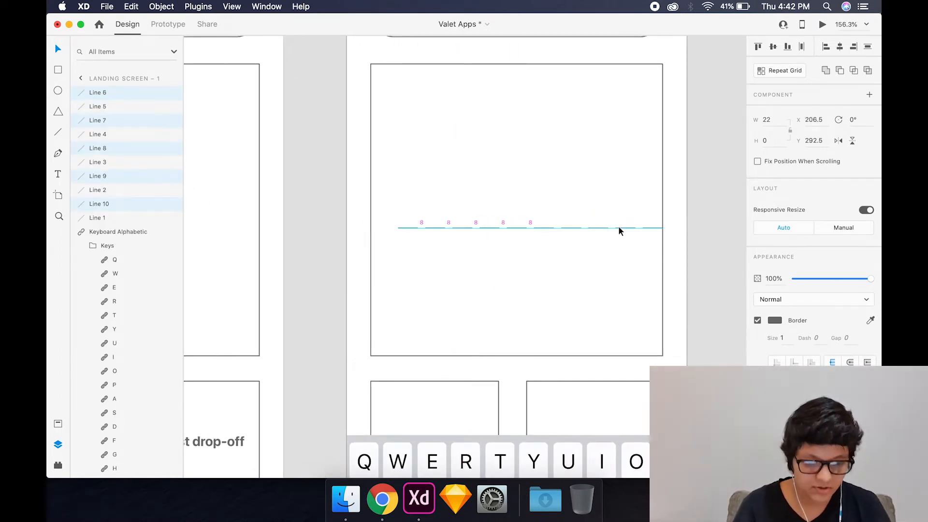
pyautogui.click(352, 222)
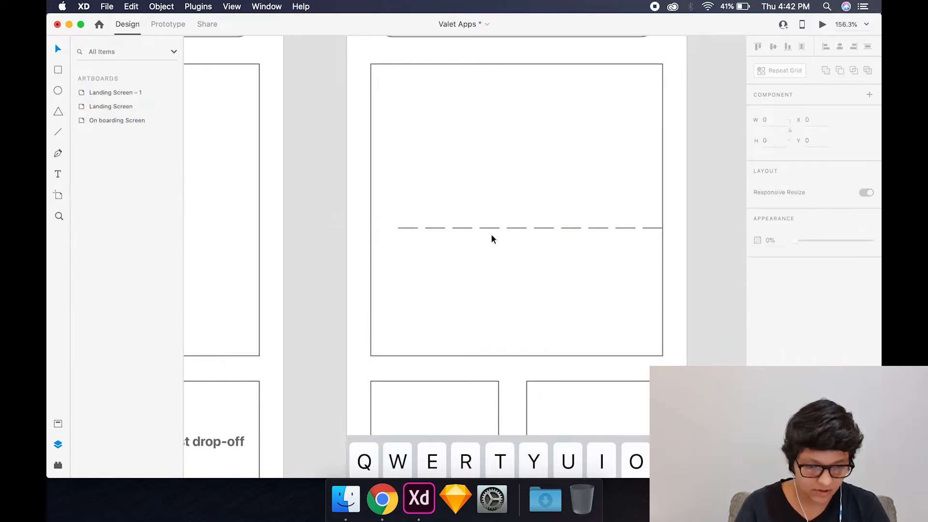
# - Group the ten dashes and fit the group centred inside the large box on Landing Screen – 1
pyautogui.moveTo(336, 218); pyautogui.dragTo(698, 261)
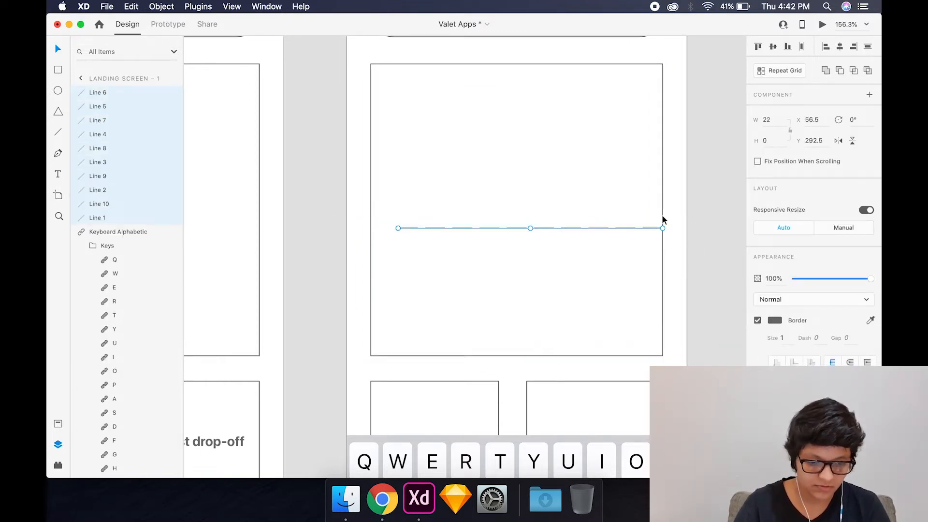
pyautogui.press('super+g')
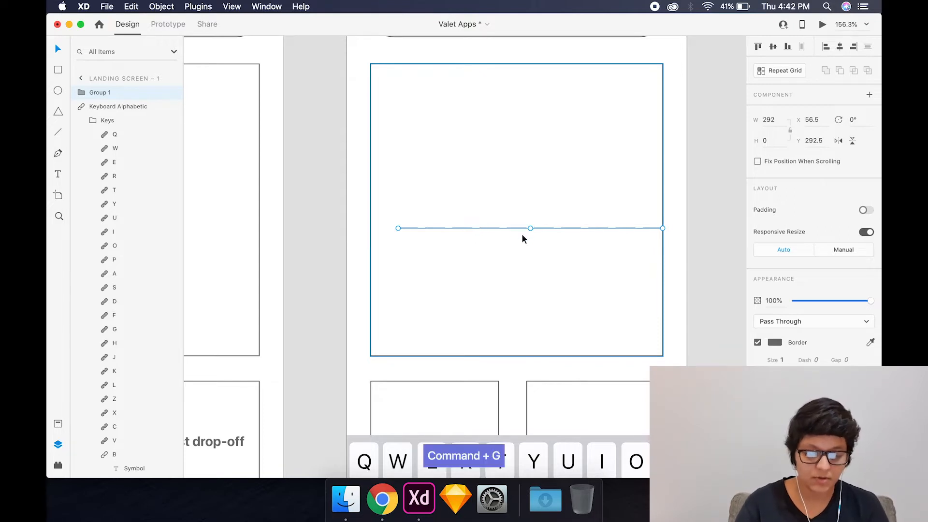
pyautogui.keyDown('shift'); pyautogui.click(664, 221); pyautogui.keyUp('shift')
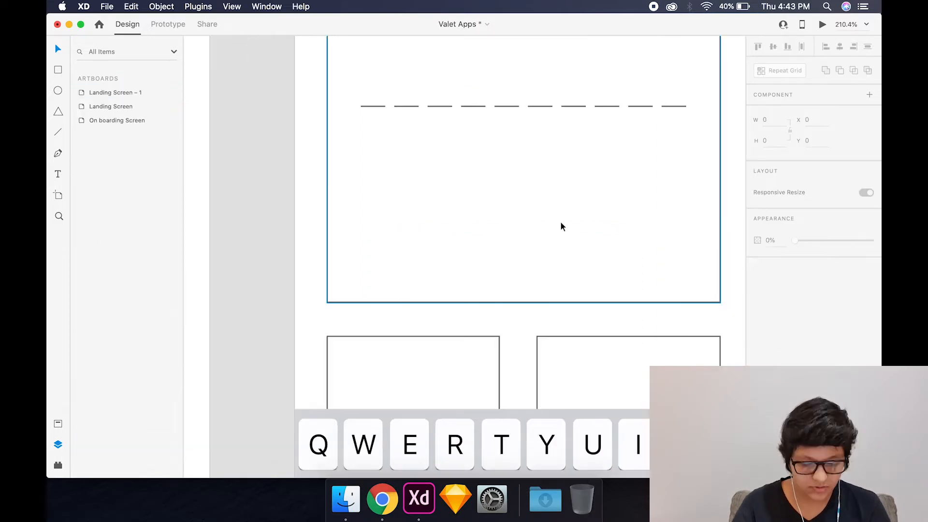
# - Copy the onboarding paragraph to Landing Screen – 1, reword it "Enter your cars number plate to generate a unique QR code.", and place it centred below the box
pyautogui.scroll(1, 561, 221)
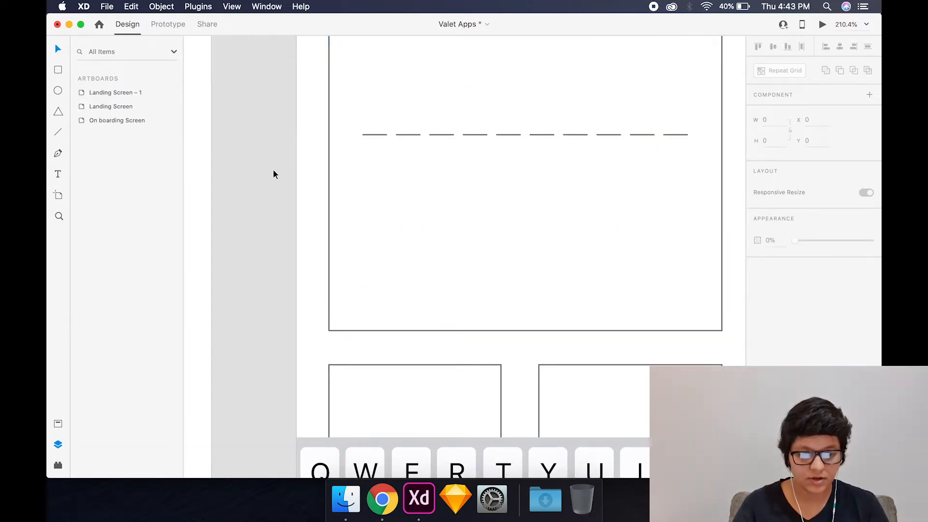
pyautogui.scroll(-5, 269, 172)
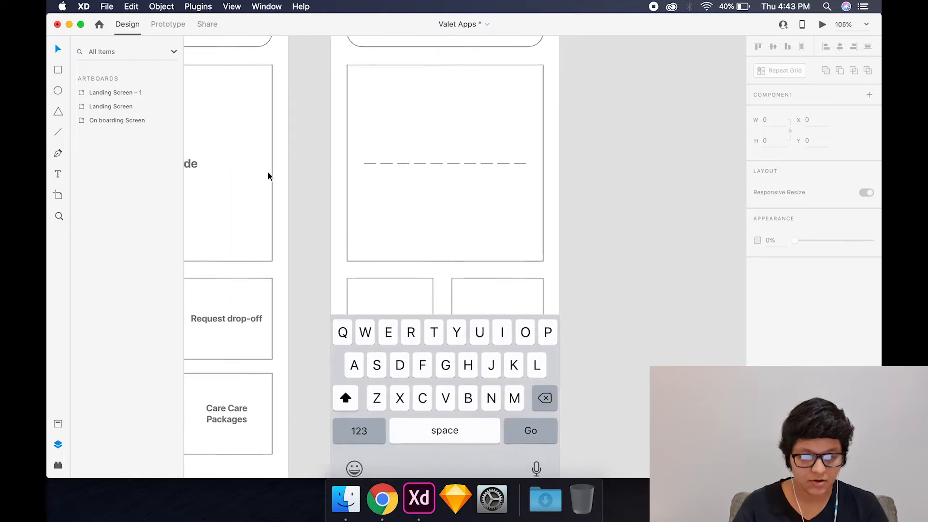
pyautogui.scroll(-3, 290, 172)
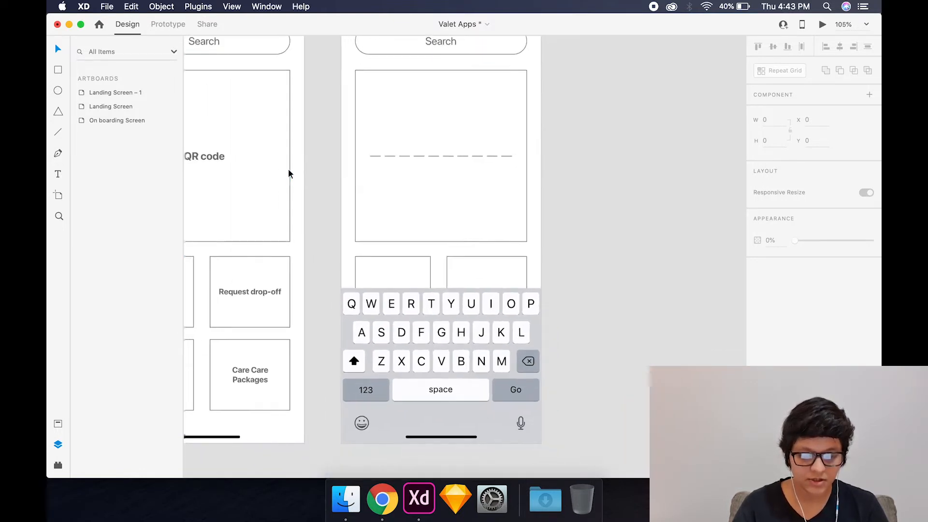
pyautogui.hscroll(-10, 390, 233)
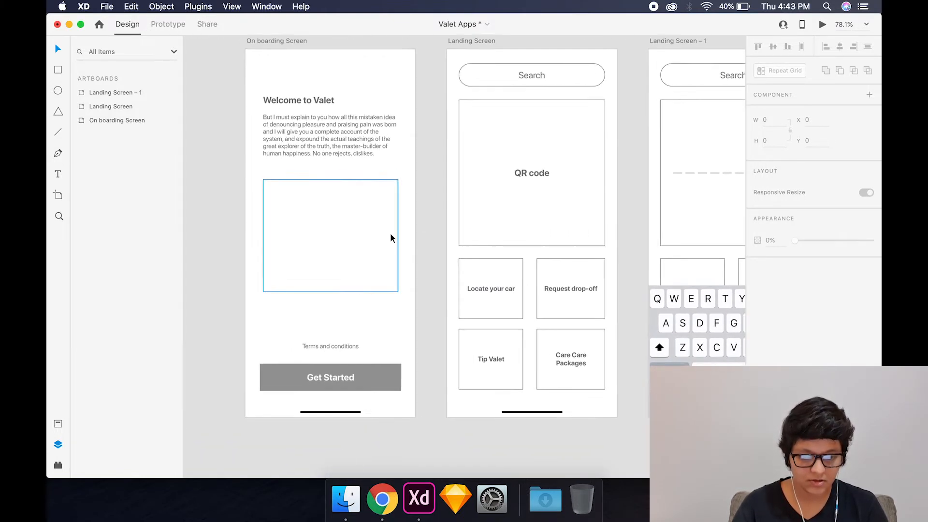
pyautogui.click(338, 150)
pyautogui.hscroll(2, 338, 149)
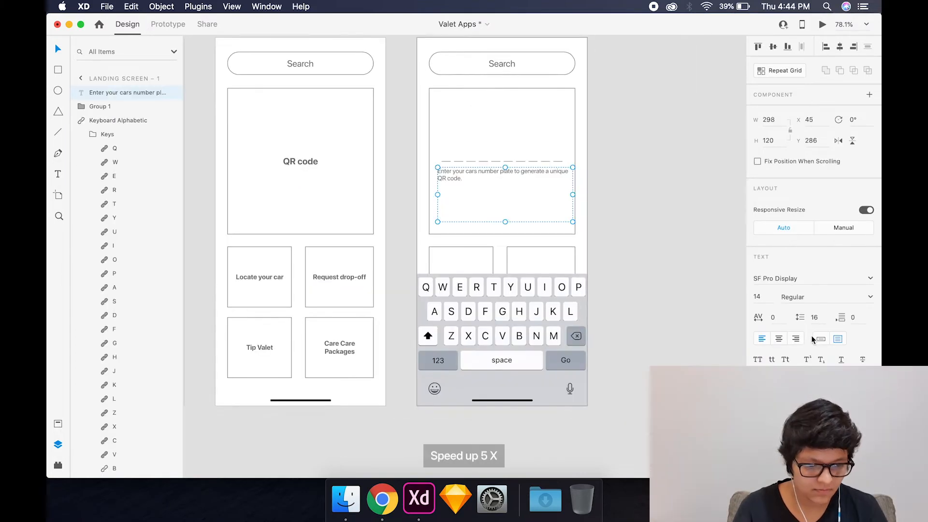
pyautogui.moveTo(503, 197)
pyautogui.mouseDown()
pyautogui.moveTo(505, 222)
pyautogui.moveTo(505, 183)
pyautogui.mouseUp()
pyautogui.moveTo(508, 172); pyautogui.dragTo(509, 240)
# - Move the keyboard off Landing Screen – 1, group the four option tiles beneath it, and shift the group slightly down
pyautogui.moveTo(486, 317); pyautogui.dragTo(669, 317)
pyautogui.moveTo(418, 271); pyautogui.dragTo(556, 350)
pyautogui.press('super+z')
pyautogui.press('super+g')
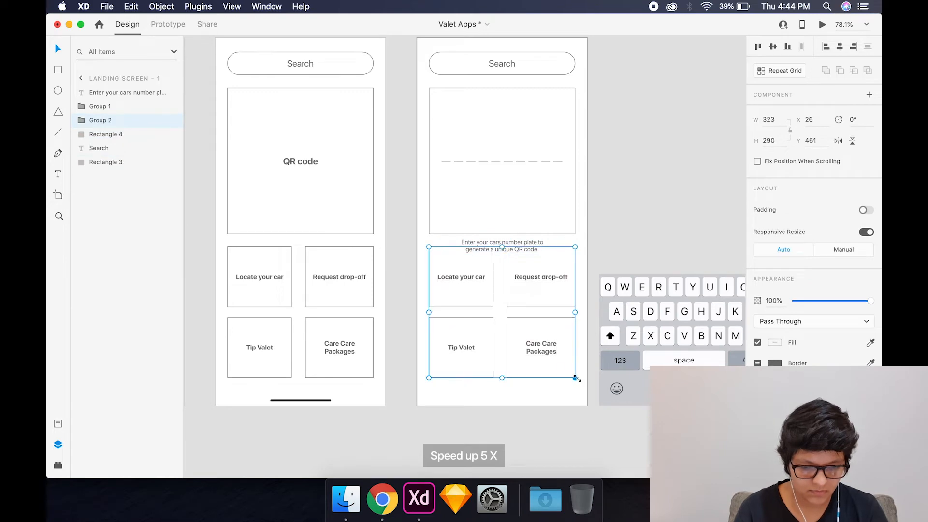
pyautogui.moveTo(535, 317); pyautogui.dragTo(535, 329)
# - Move the large box and its contents slightly up on both landing screens
pyautogui.click(463, 159)
pyautogui.keyDown('shift'); pyautogui.click(463, 161); pyautogui.keyUp('shift')
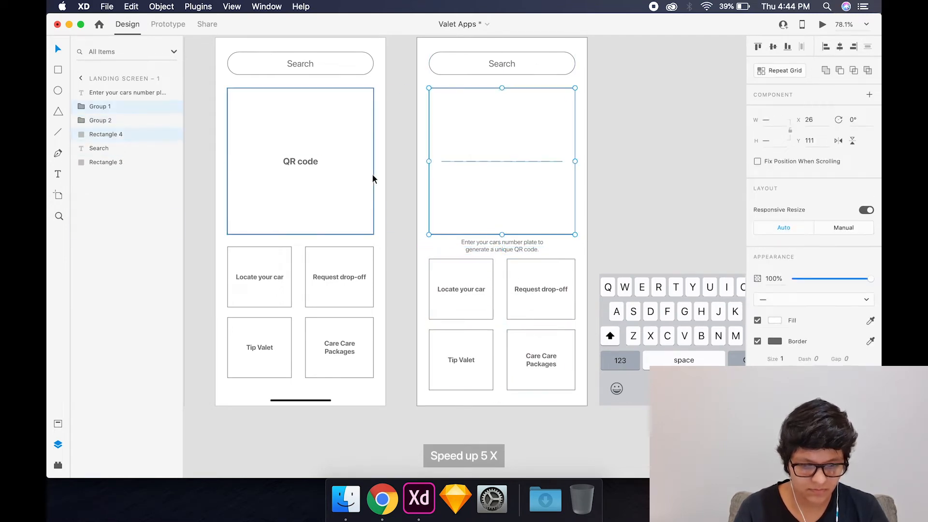
pyautogui.keyDown('shift'); pyautogui.click(363, 173); pyautogui.keyUp('shift')
pyautogui.keyDown('shift'); pyautogui.click(302, 162); pyautogui.keyUp('shift')
pyautogui.moveTo(302, 164); pyautogui.dragTo(302, 160)
# - Select the search bar and its label on both landing screens and shift them slightly up
pyautogui.click(271, 67)
pyautogui.keyDown('shift'); pyautogui.click(300, 64); pyautogui.keyUp('shift')
pyautogui.keyDown('shift'); pyautogui.click(502, 64); pyautogui.keyUp('shift')
pyautogui.keyDown('shift'); pyautogui.click(527, 74); pyautogui.keyUp('shift')
pyautogui.hotkey('shift', 'Up')
# - Raise the number plate caption slightly on Landing Screen – 1 and move the keyboard back over the artboard's lower part
pyautogui.moveTo(512, 254); pyautogui.dragTo(513, 250)
pyautogui.moveTo(649, 334); pyautogui.dragTo(465, 333)
pyautogui.click(657, 282)
pyautogui.click(512, 247)
pyautogui.click(601, 245)
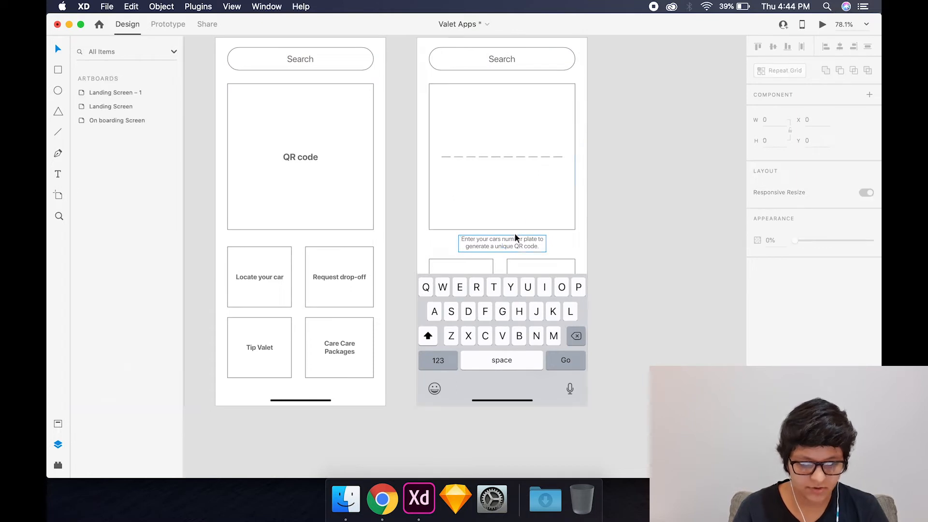
# - Copy the number plate caption from Landing Screen – 1 to the same position below the QR code box on Landing Screen
pyautogui.click(486, 242)
pyautogui.scroll(2, 485, 242)
pyautogui.press('cmd+c')
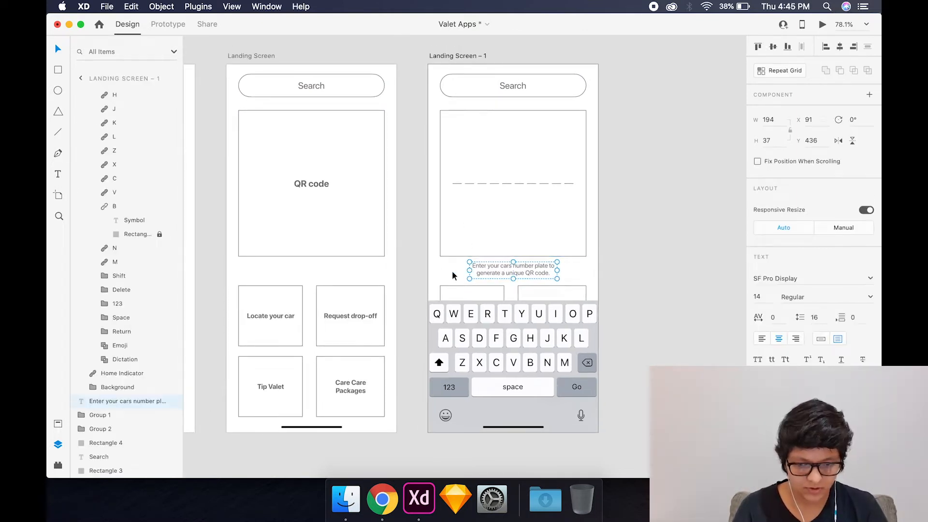
pyautogui.click(302, 185)
pyautogui.press('cmd+v')
pyautogui.click(418, 270)
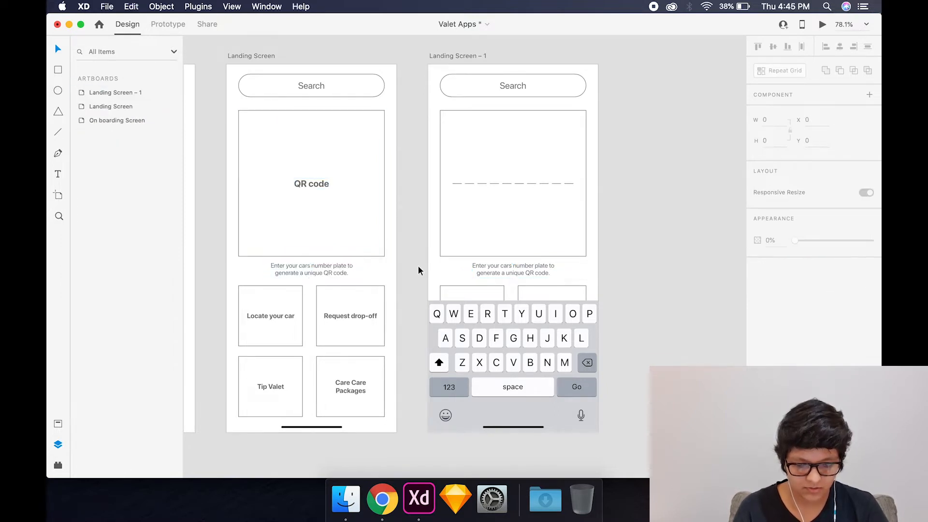
# - Draw a circle about 66 by 66 below the dashes on Landing Screen – 1 and centre it horizontally
pyautogui.scroll(-2, 393, 282)
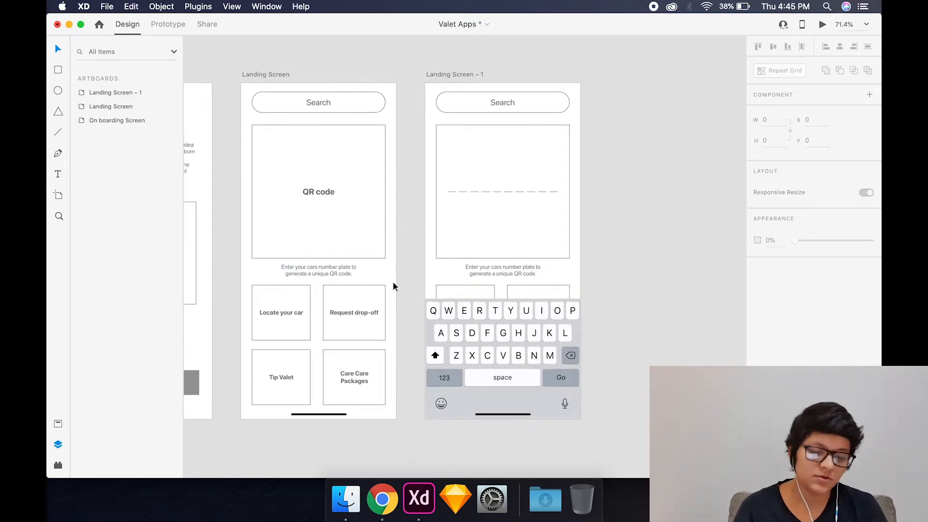
pyautogui.scroll(3, 393, 283)
pyautogui.hscroll(2, 393, 282)
pyautogui.scroll(-2, 401, 255)
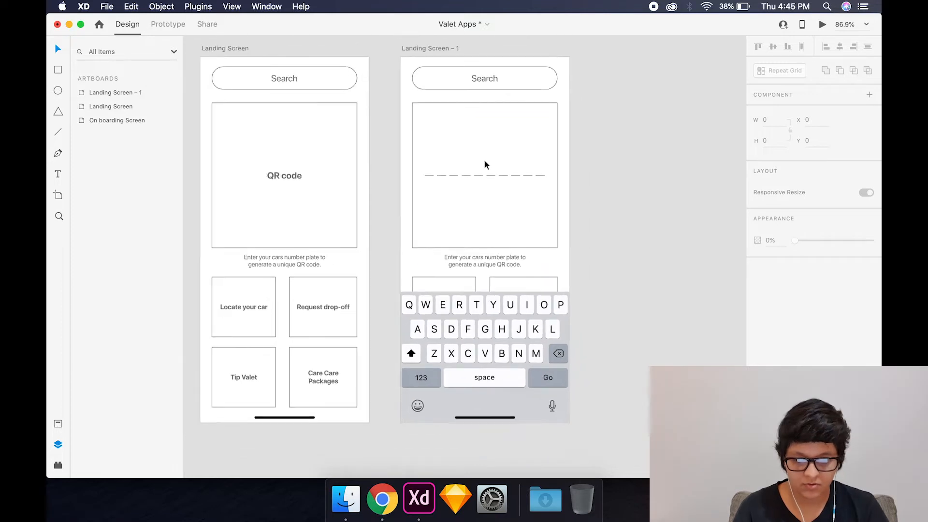
pyautogui.scroll(-2, 484, 161)
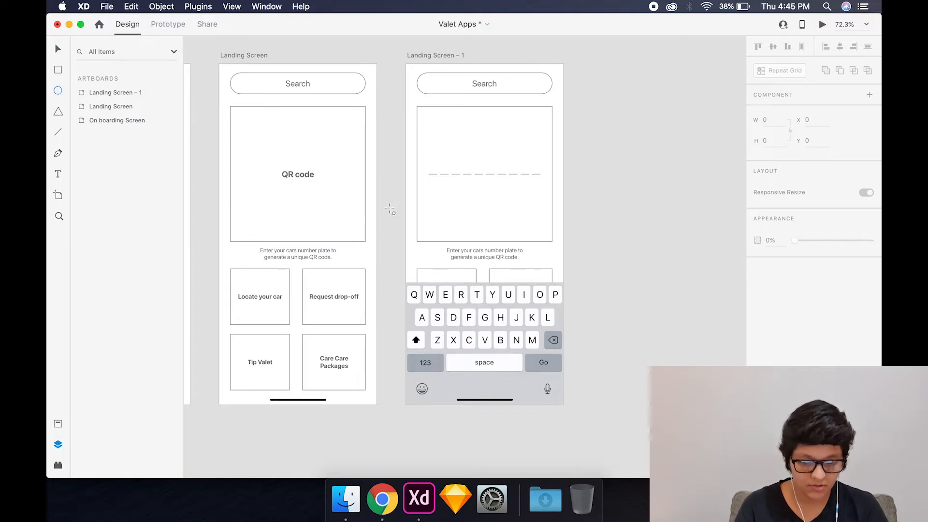
pyautogui.moveTo(467, 193)
pyautogui.mouseDown()
pyautogui.moveTo(492, 205)
pyautogui.moveTo(495, 221)
pyautogui.mouseUp()
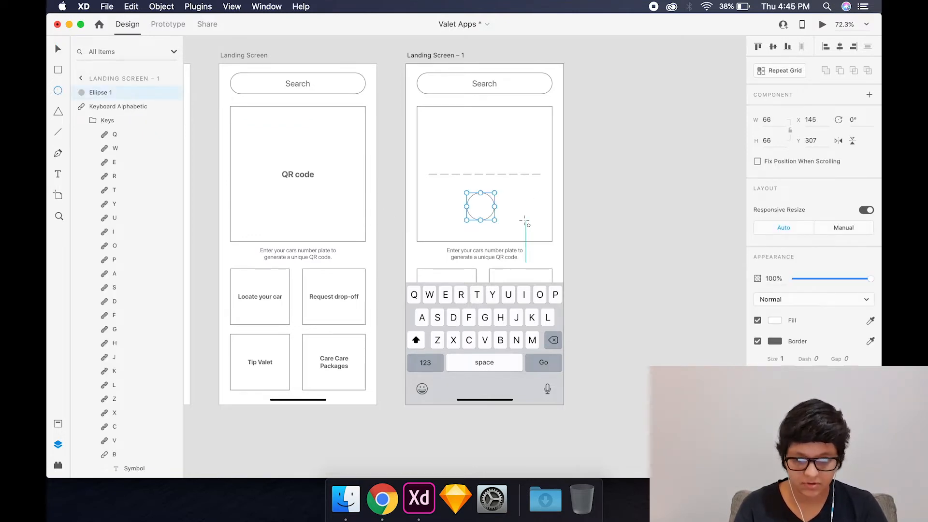
pyautogui.click(58, 50)
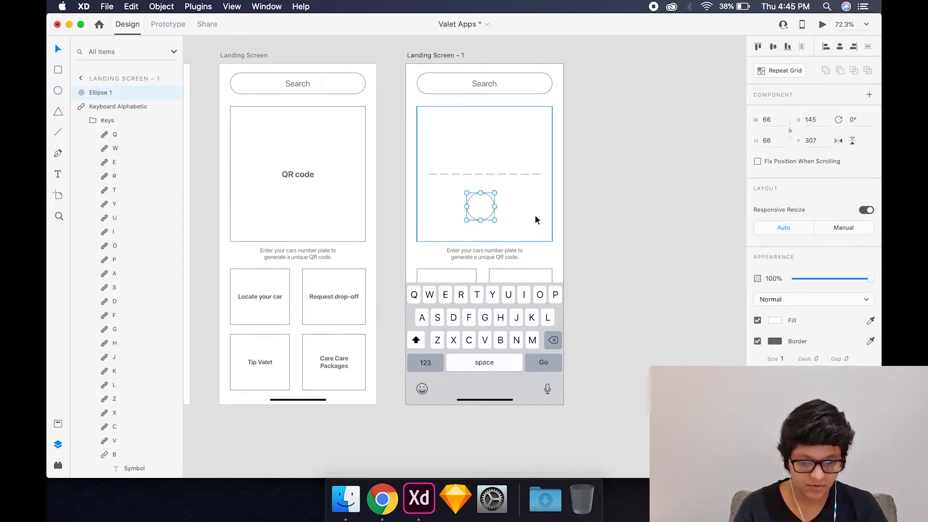
pyautogui.click(841, 49)
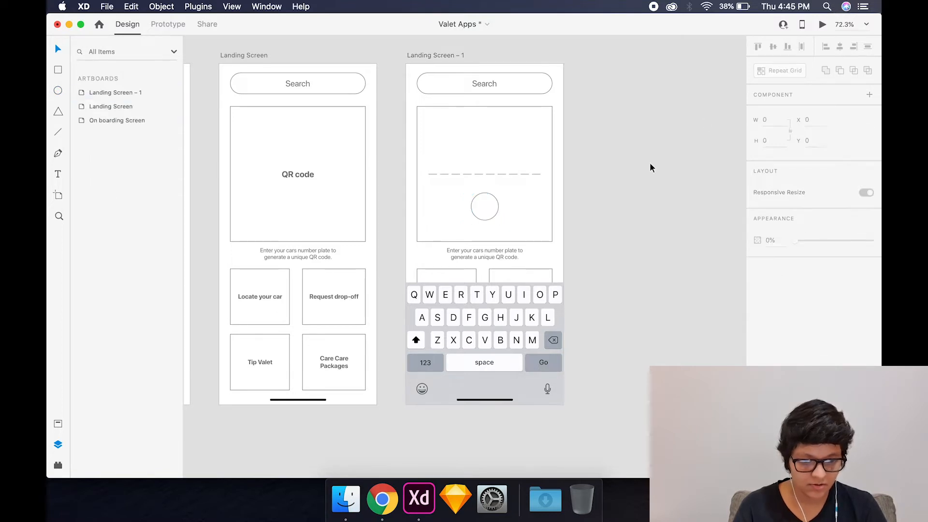
pyautogui.click(626, 243)
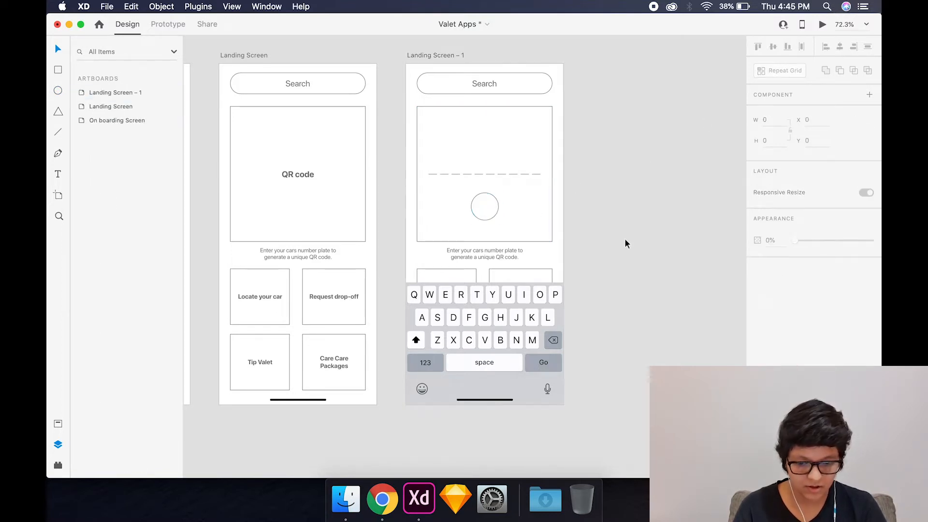
pyautogui.click(499, 208)
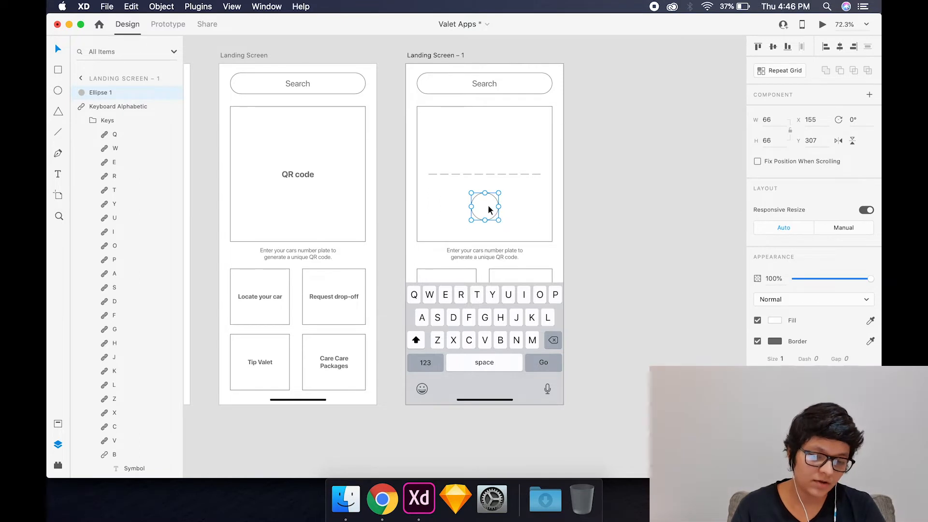
pyautogui.click(614, 229)
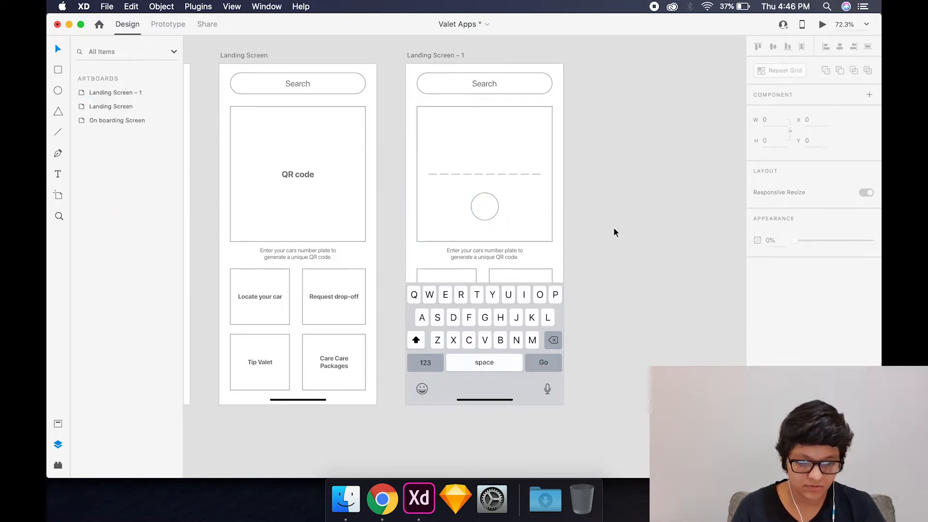
# - Switch to Google Chrome, open the Noun Project website and search its icons for "tick"
pyautogui.scroll(10, 484, 216)
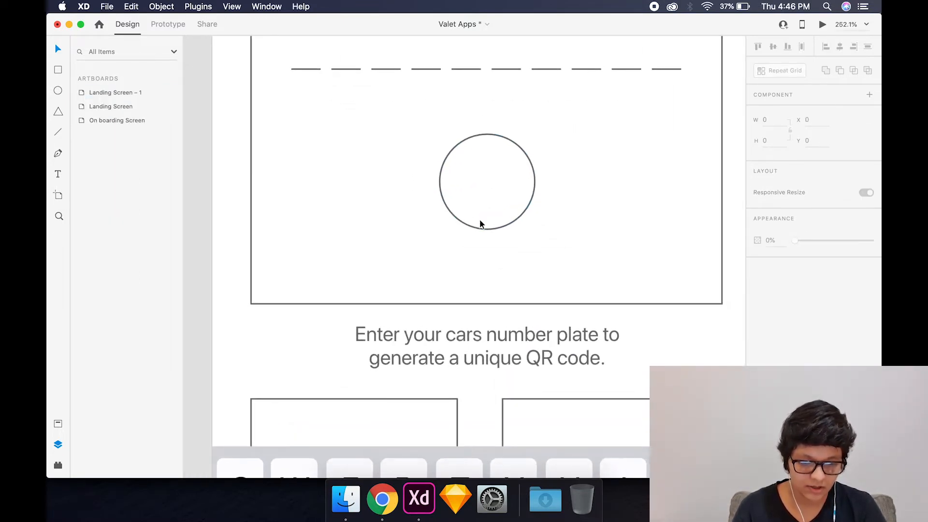
pyautogui.click(471, 227)
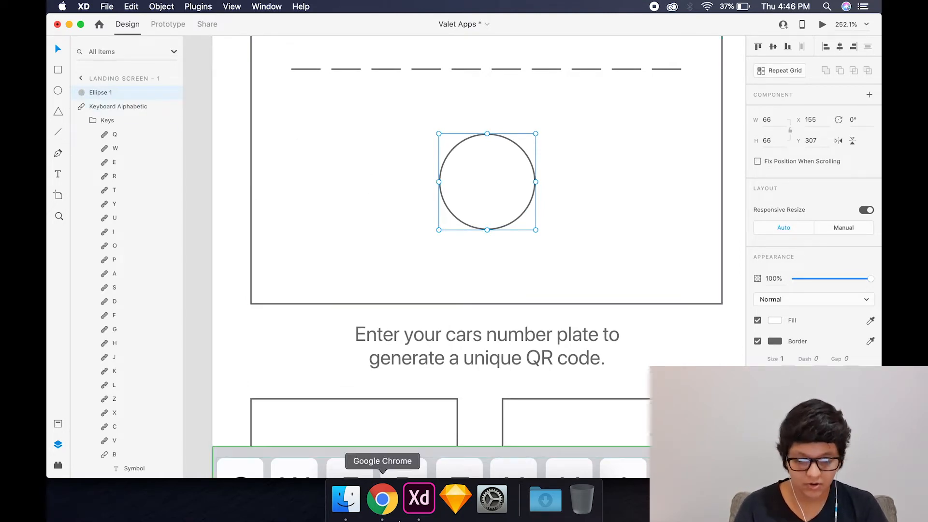
pyautogui.click(382, 499)
pyautogui.write('noun')
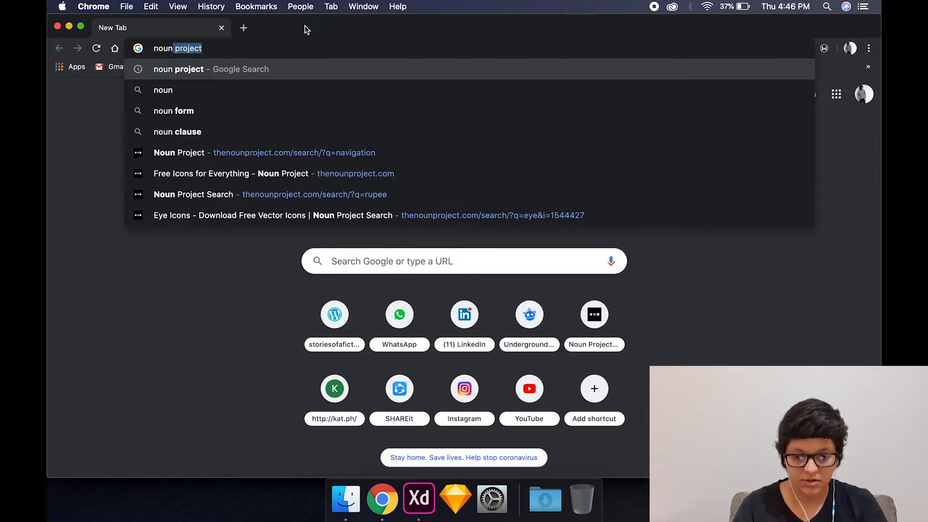
pyautogui.press('Return')
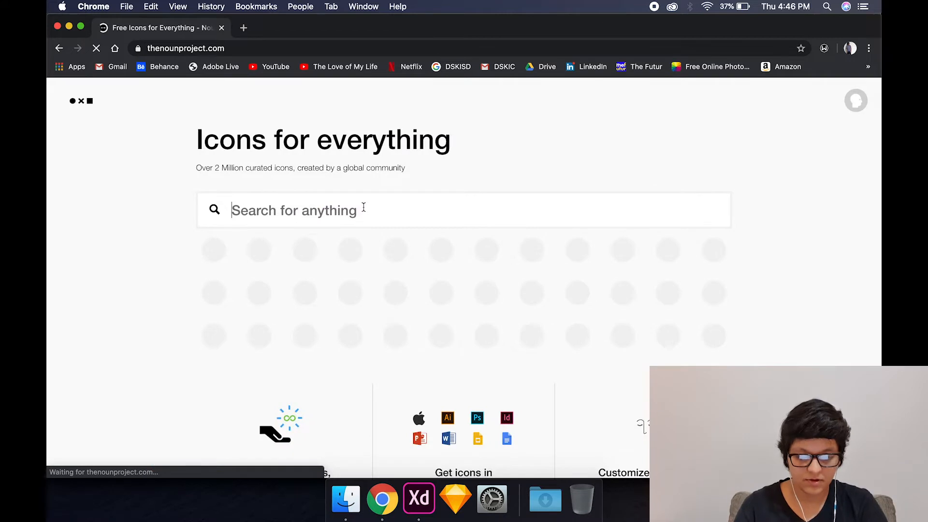
pyautogui.write('tick\\')
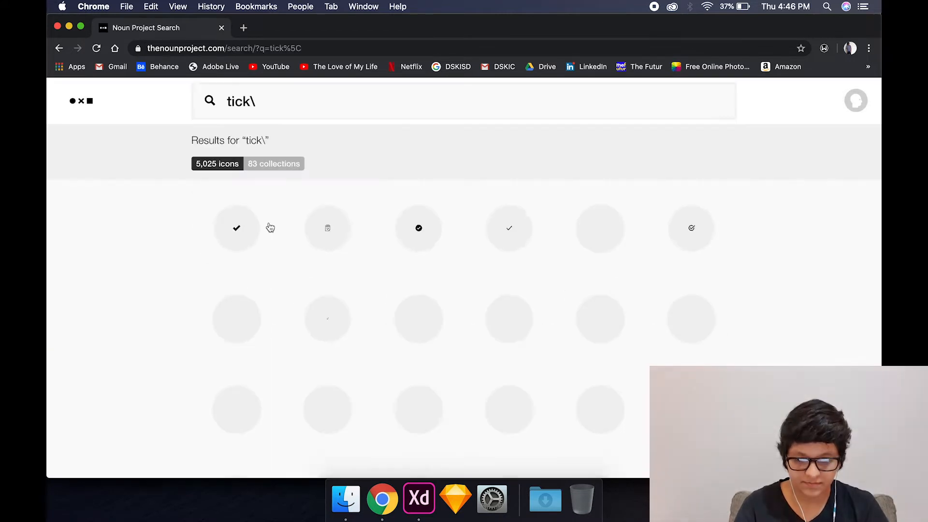
# - Choose the plain rounded tick icon and download it as an SVG with the free Basic Download option
pyautogui.click(516, 231)
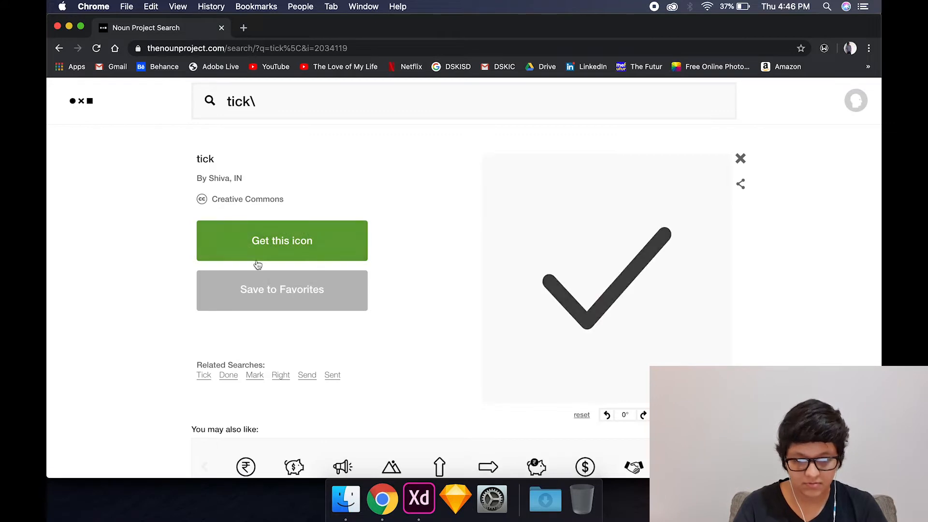
pyautogui.click(261, 258)
pyautogui.click(245, 334)
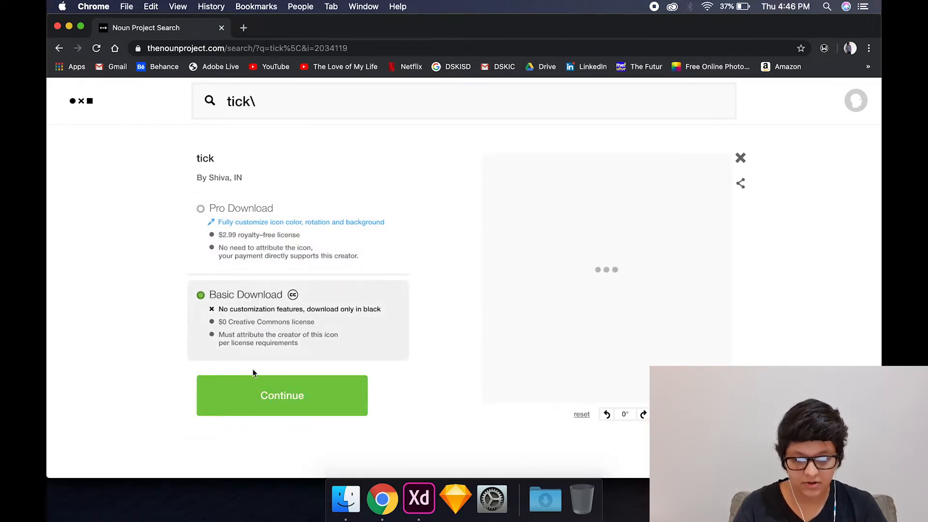
pyautogui.click(256, 384)
pyautogui.scroll(-3, 258, 385)
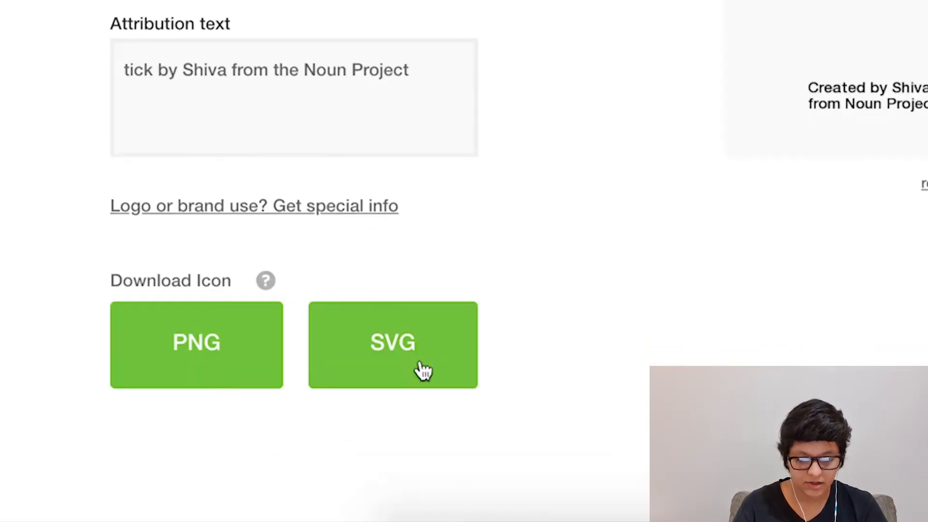
pyautogui.click(333, 397)
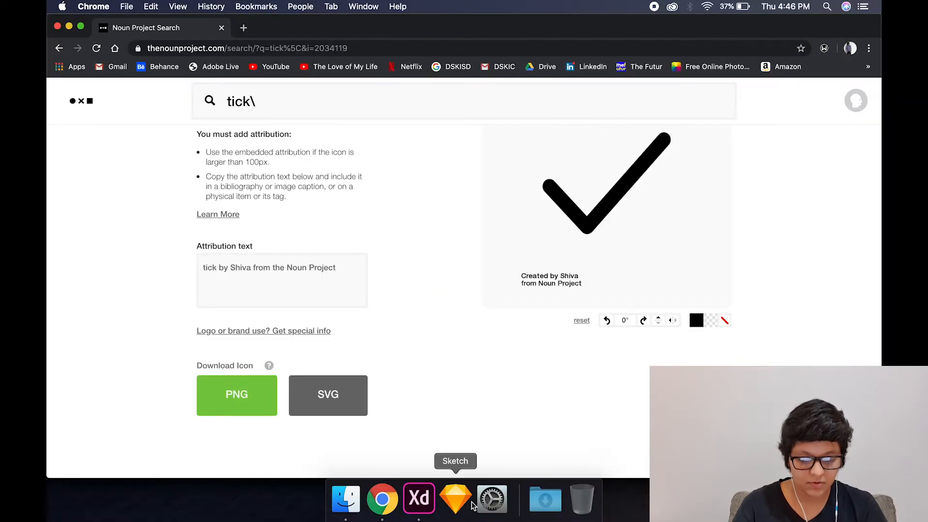
# - Switch to Adobe XD and place the downloaded tick SVG on Landing Screen – 1
pyautogui.click(419, 498)
pyautogui.click(545, 484)
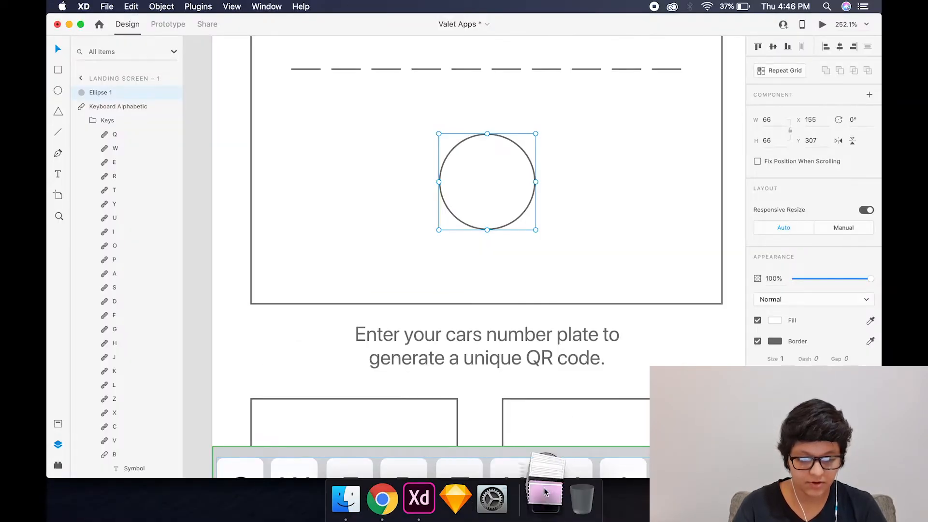
pyautogui.moveTo(545, 450); pyautogui.dragTo(502, 317)
pyautogui.scroll(-3, 502, 317)
pyautogui.hscroll(2, 630, 371)
pyautogui.click(630, 371)
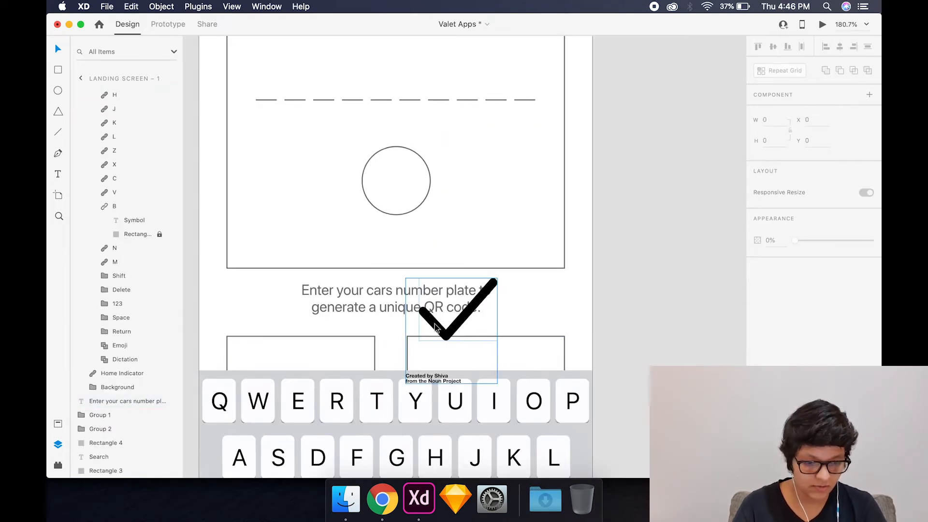
# - Move the tick icon onto the pasteboard beside Landing Screen – 1, ungroup it and delete its attribution text
pyautogui.moveTo(431, 335); pyautogui.dragTo(637, 326)
pyautogui.hotkey('ctrl', 'shift', 'g')
pyautogui.click(623, 314)
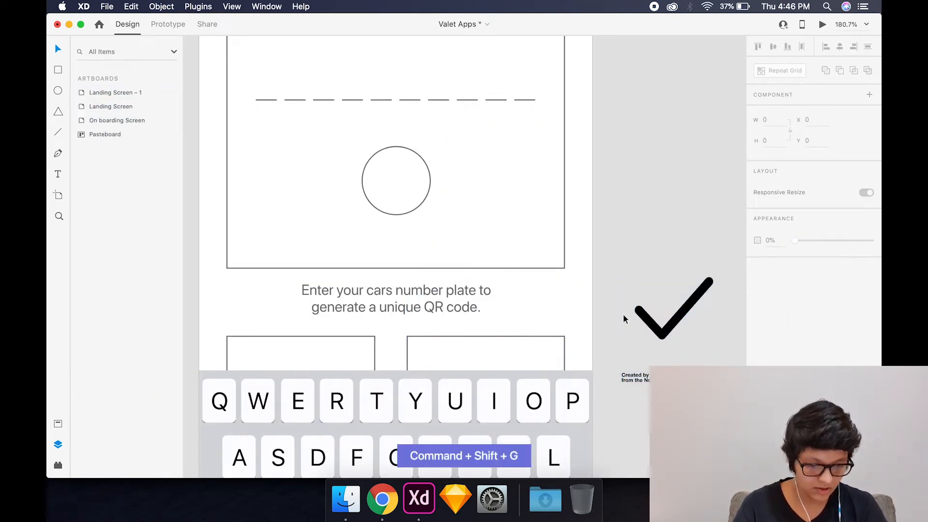
pyautogui.moveTo(617, 357); pyautogui.dragTo(648, 389)
pyautogui.press('Delete')
# - Scale the tick proportionally to about 29 by 23 and centre it inside the circle on Landing Screen – 1
pyautogui.click(659, 332)
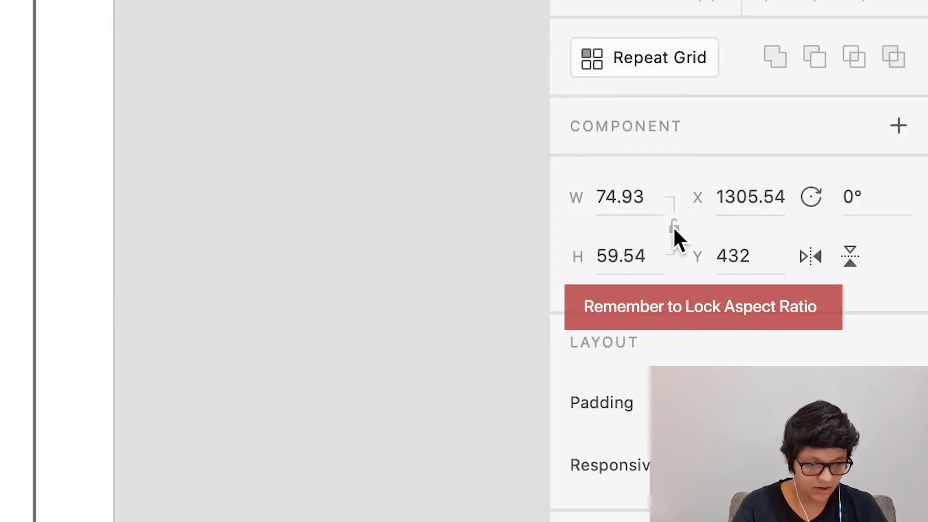
pyautogui.click(791, 130)
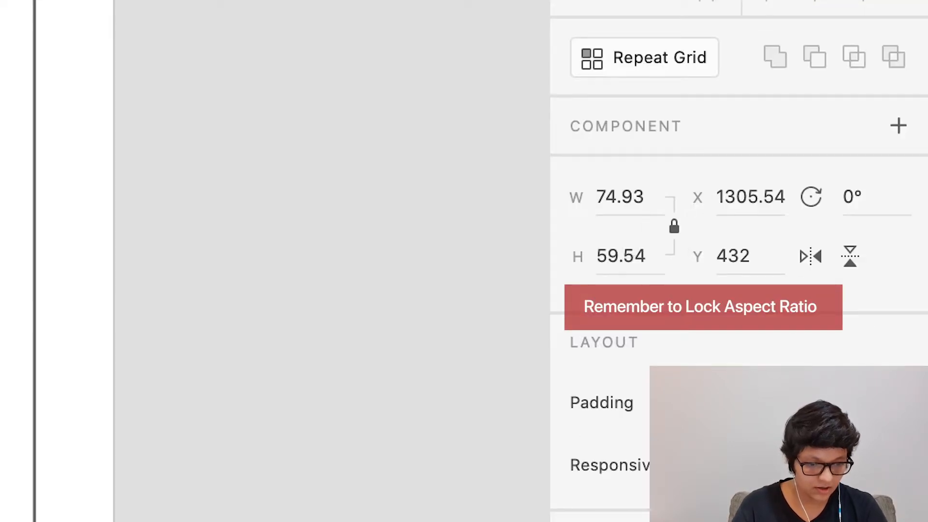
pyautogui.moveTo(713, 339); pyautogui.dragTo(399, 187)
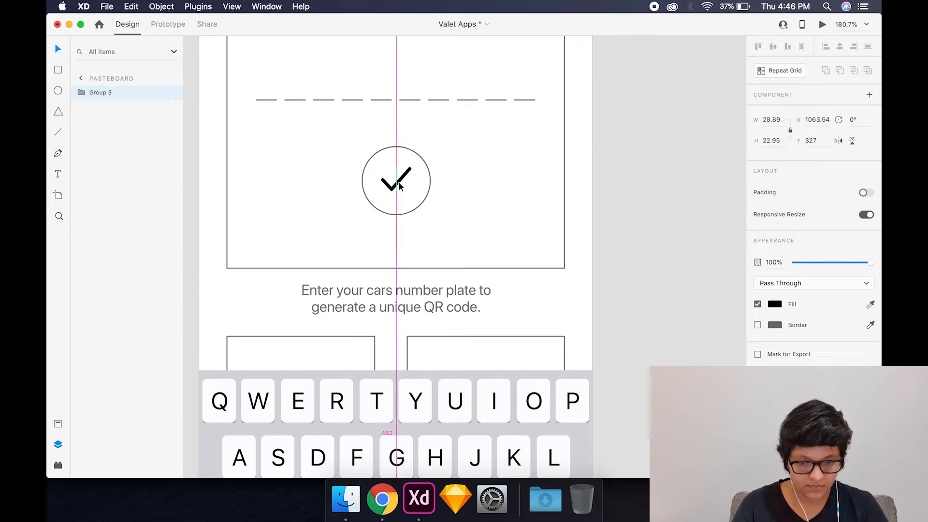
pyautogui.keyDown('shift'); pyautogui.click(428, 191); pyautogui.keyUp('shift')
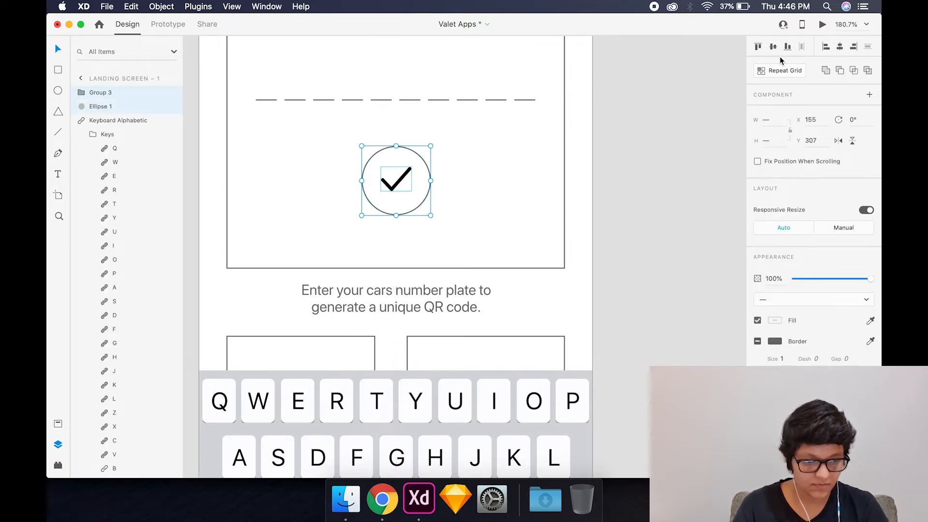
pyautogui.click(773, 47)
pyautogui.click(840, 47)
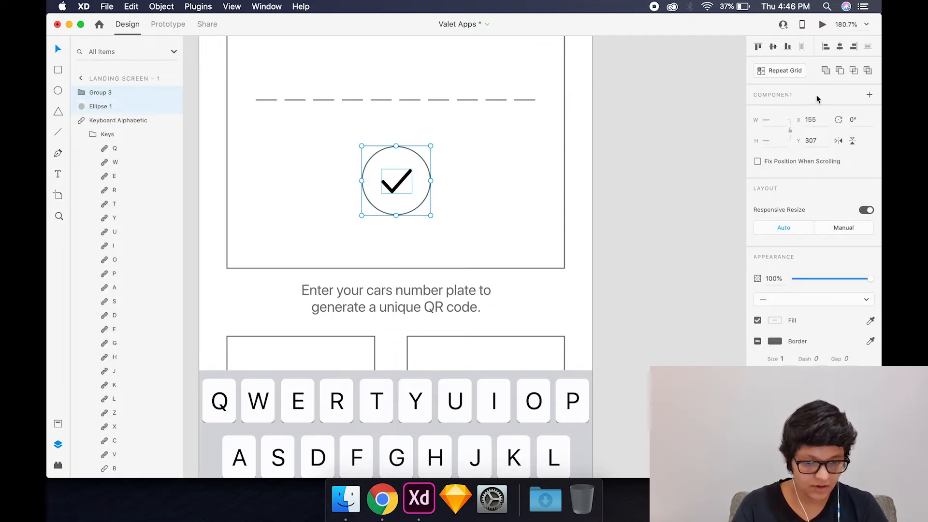
pyautogui.click(682, 340)
# - Fill the tick with the dark grey sampled from the circle's border
pyautogui.click(397, 183)
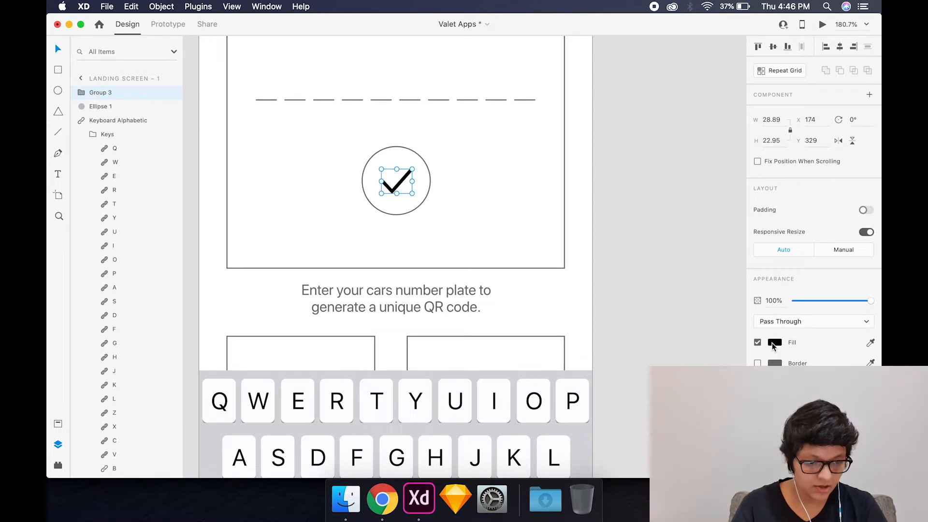
pyautogui.click(774, 343)
pyautogui.click(871, 342)
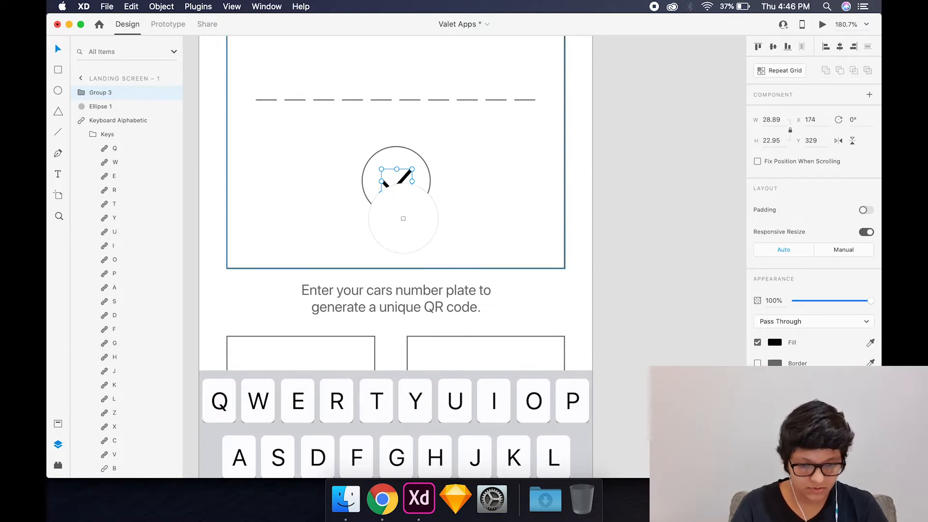
pyautogui.click(396, 214)
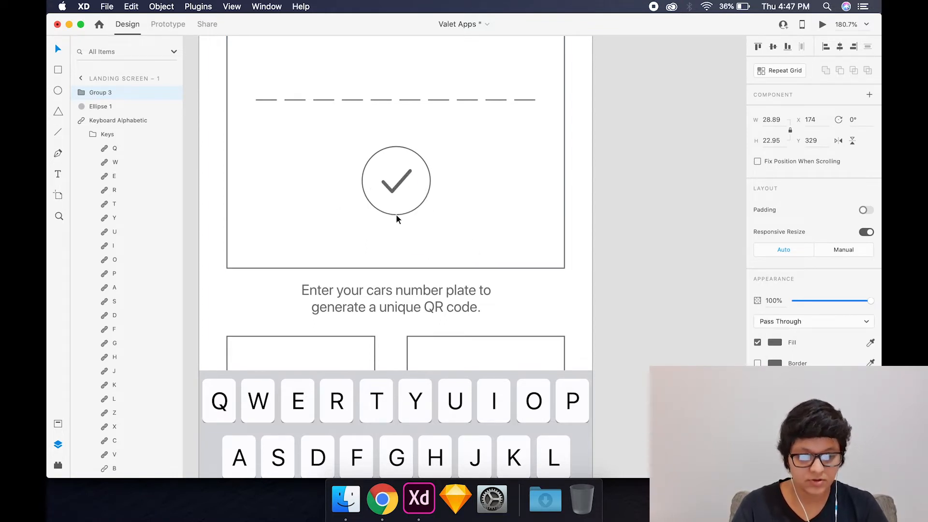
pyautogui.click(633, 245)
# - Save the Valet Apps document
pyautogui.scroll(-5, 451, 268)
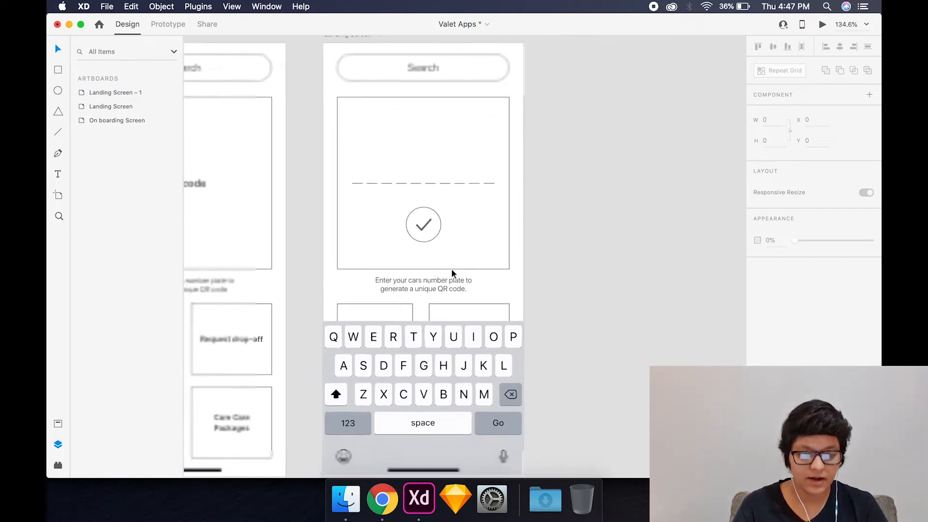
pyautogui.scroll(-1, 452, 270)
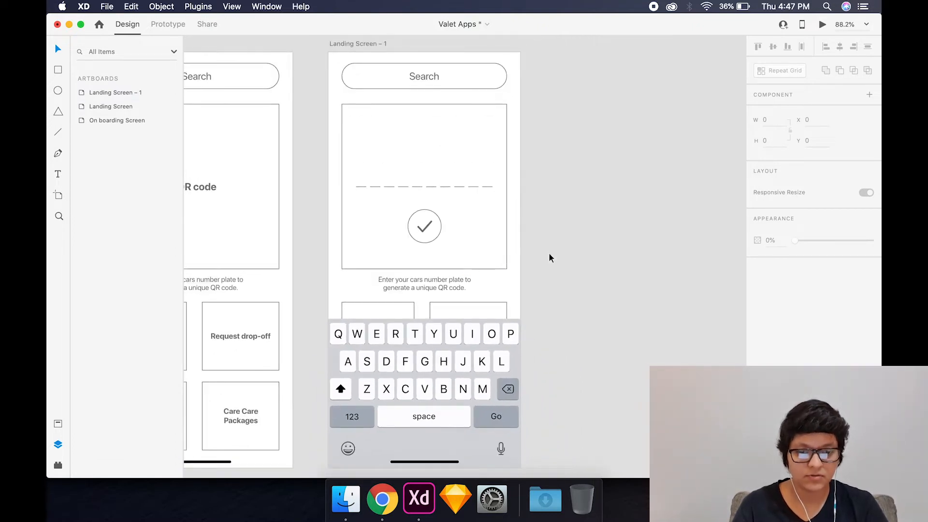
pyautogui.click(428, 231)
pyautogui.click(553, 227)
pyautogui.press('super+s')
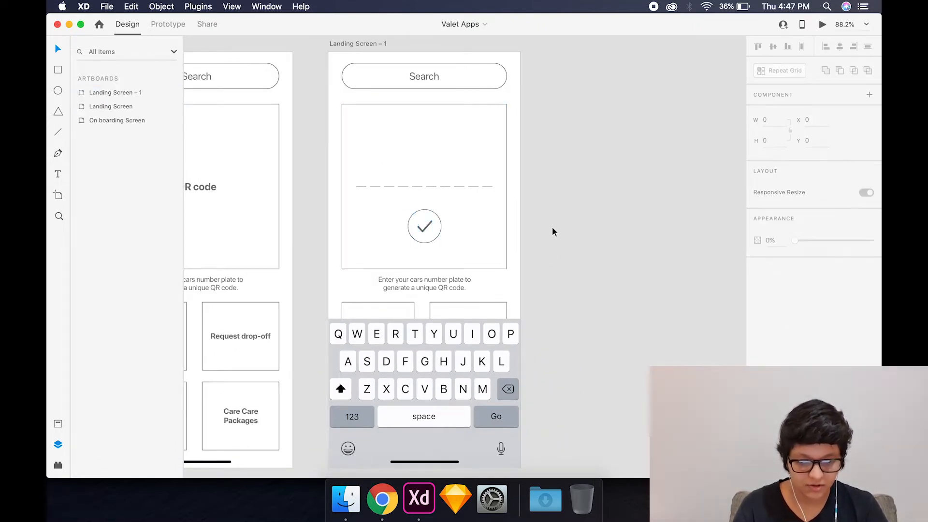
# - Duplicate the Landing Screen – 1 artboard and place the copy beside it as the third landing screen
pyautogui.scroll(-2, 552, 227)
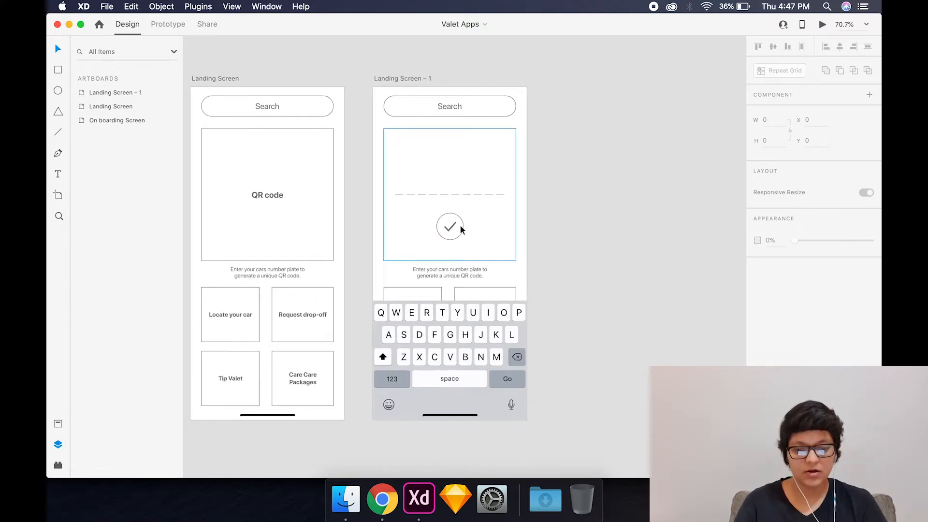
pyautogui.click(396, 78)
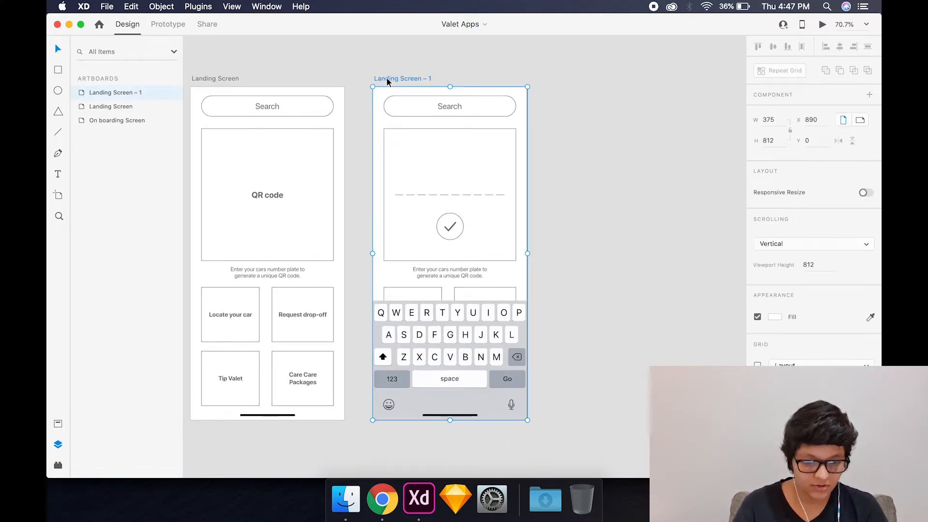
pyautogui.moveTo(388, 82); pyautogui.dragTo(552, 100)
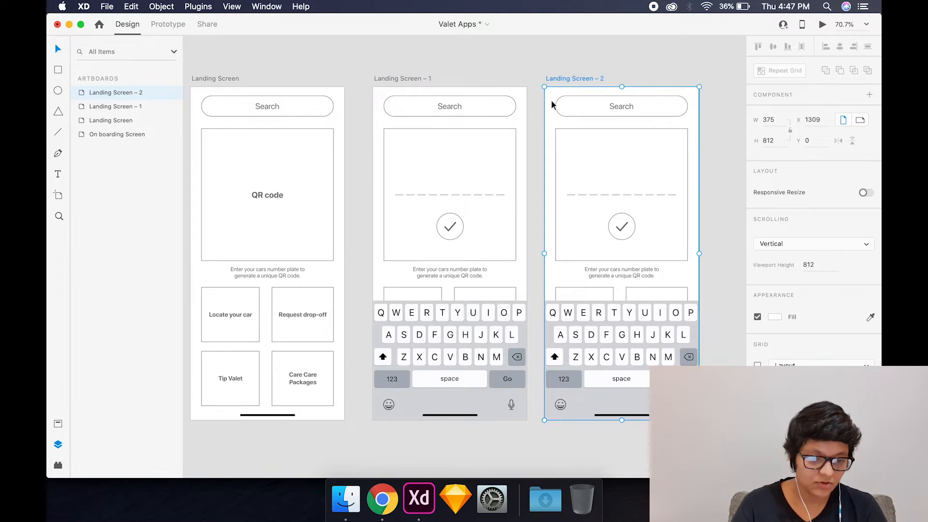
pyautogui.click(532, 78)
# - Add the bold characters M, H and 0 above the first three dashes on Landing Screen – 2
pyautogui.hscroll(2, 533, 78)
pyautogui.scroll(3, 533, 78)
pyautogui.scroll(-2, 533, 77)
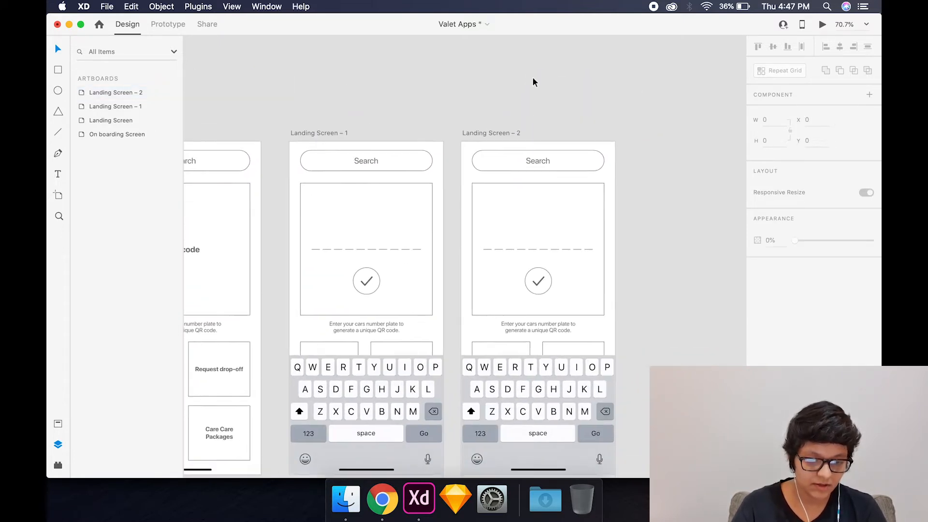
pyautogui.scroll(-2, 533, 77)
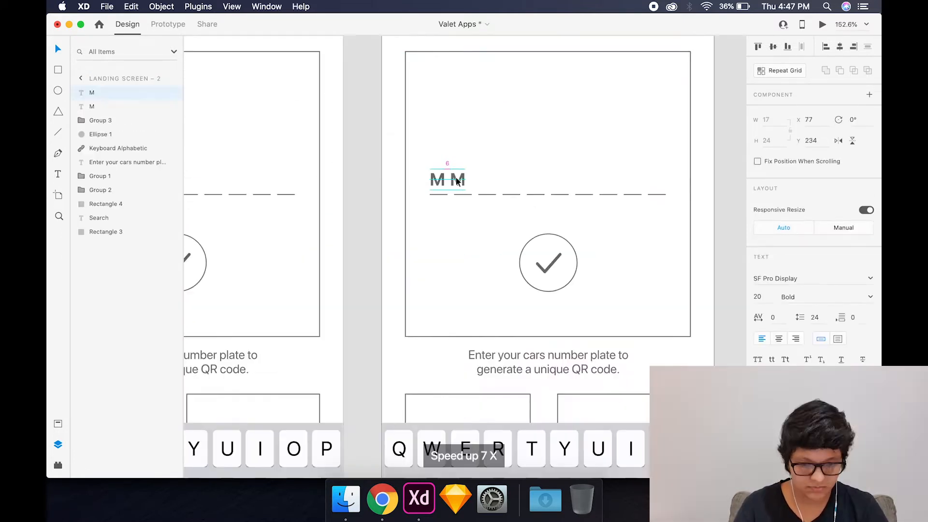
pyautogui.doubleClick(459, 179)
pyautogui.write('H')
pyautogui.keyDown('shift'); pyautogui.click(434, 177); pyautogui.keyUp('shift')
pyautogui.doubleClick(486, 180)
pyautogui.write('05')
# - Place the characters 5 and A above the fourth and fifth dashes on Landing Screen – 2
pyautogui.moveTo(435, 177); pyautogui.dragTo(537, 181)
pyautogui.press('BackSpace')
pyautogui.click(507, 180)
pyautogui.doubleClick(509, 180)
pyautogui.write('5')
pyautogui.keyDown('shift'); pyautogui.click(485, 180); pyautogui.keyUp('shift')
pyautogui.click(534, 152)
pyautogui.doubleClick(536, 181)
pyautogui.write('A')
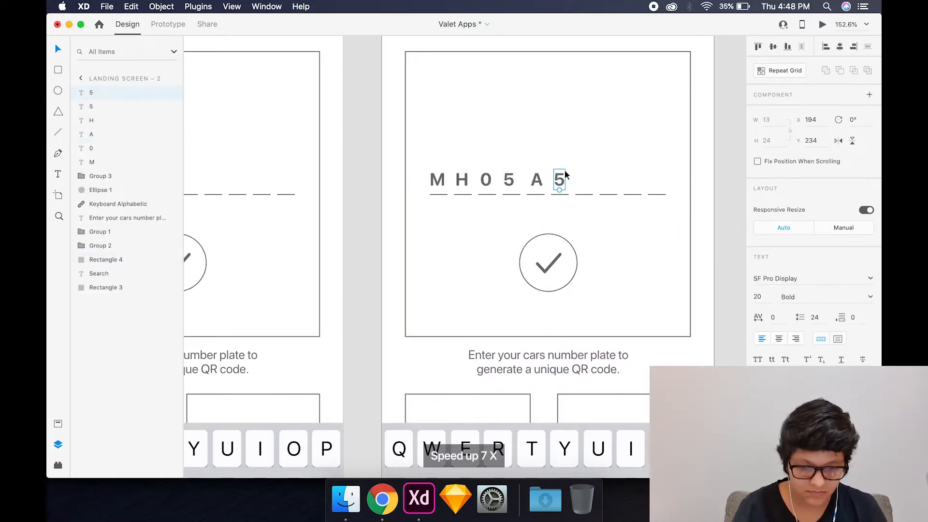
# - Change the character above the sixth dash to E and copy it above the remaining four dashes
pyautogui.doubleClick(559, 180)
pyautogui.write('E')
pyautogui.moveTo(559, 182); pyautogui.dragTo(610, 182)
pyautogui.moveTo(610, 183); pyautogui.dragTo(632, 184)
pyautogui.moveTo(632, 183); pyautogui.dragTo(651, 183)
# - Change the four copied characters above the last dashes to 2, 2, 4 and 8
pyautogui.doubleClick(584, 182)
pyautogui.write('2')
pyautogui.doubleClick(610, 182)
pyautogui.write('2')
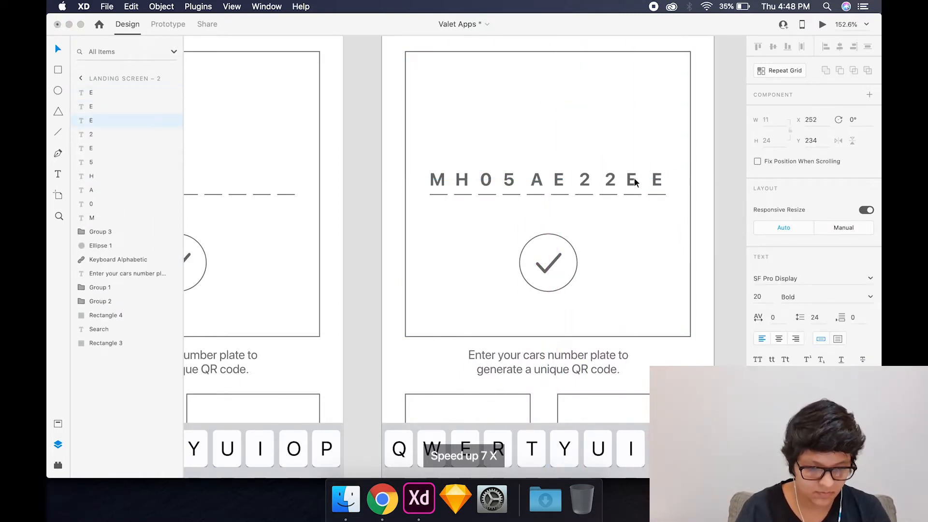
pyautogui.doubleClick(632, 182)
pyautogui.write('4')
pyautogui.doubleClick(656, 182)
pyautogui.write('8')
pyautogui.click(429, 187)
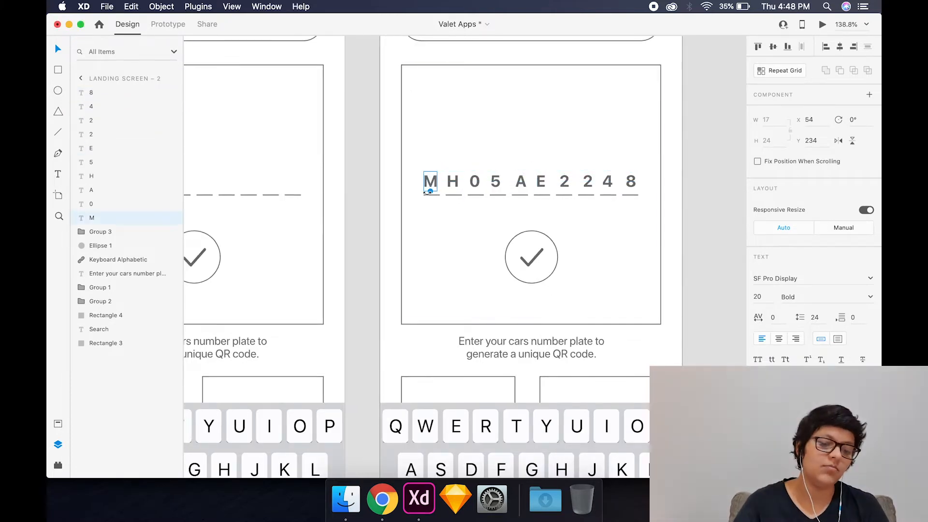
pyautogui.click(424, 199)
pyautogui.click(371, 181)
# - Remove the border of the tick's circle on Landing Screen – 2 and fill the circle with sampled dark grey
pyautogui.scroll(-3, 370, 180)
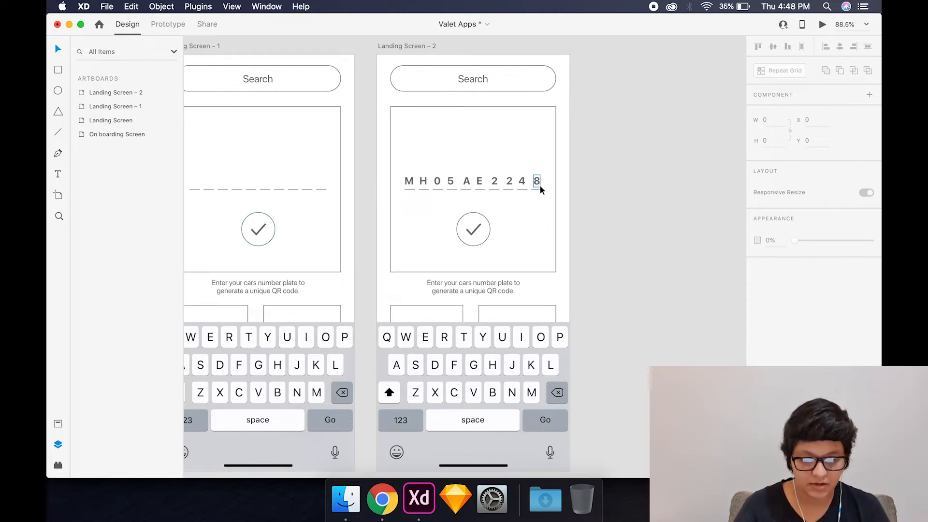
pyautogui.click(488, 236)
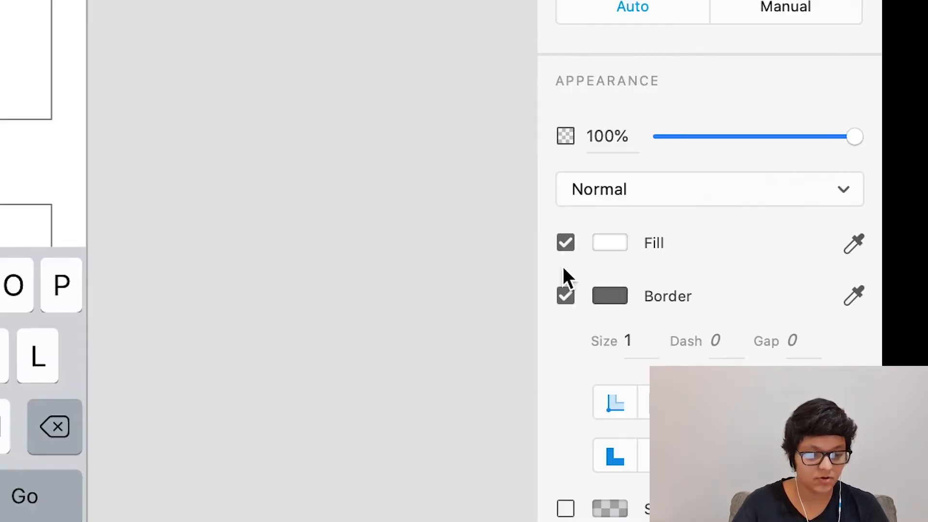
pyautogui.click(758, 341)
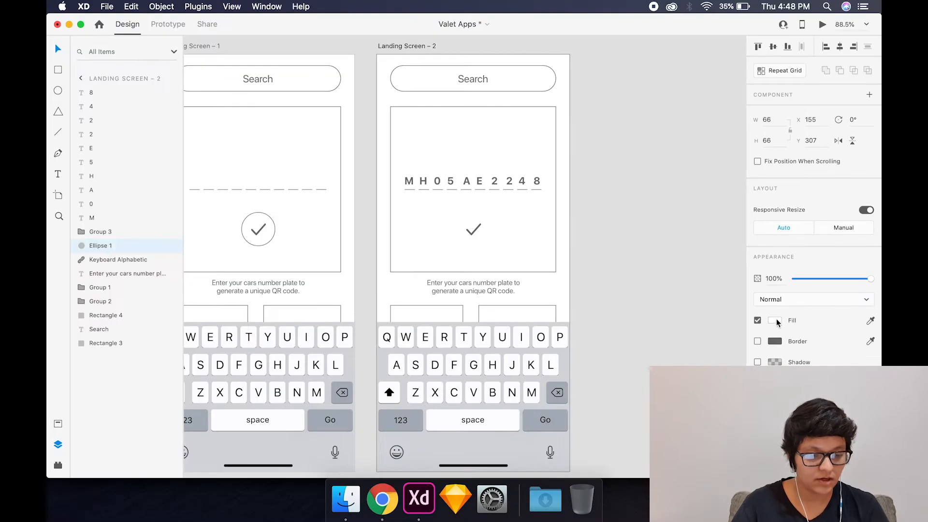
pyautogui.click(871, 321)
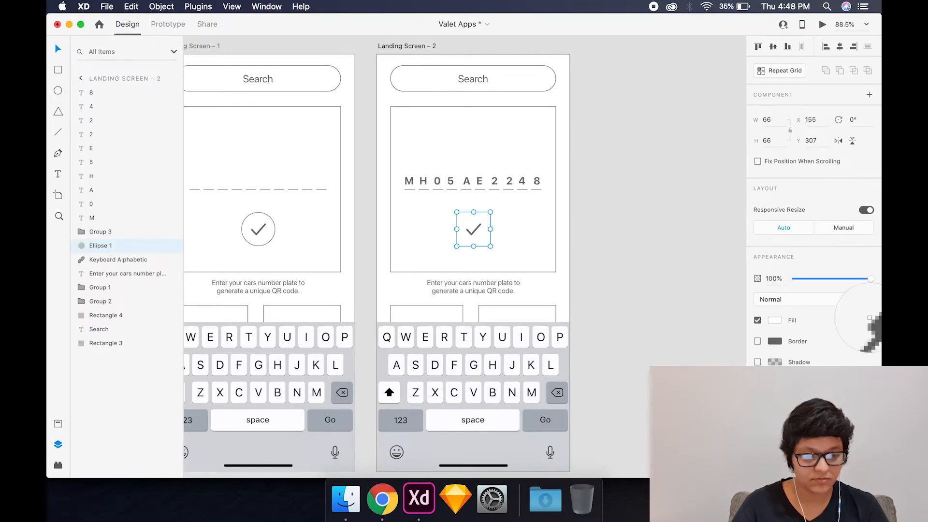
pyautogui.click(772, 341)
pyautogui.click(646, 284)
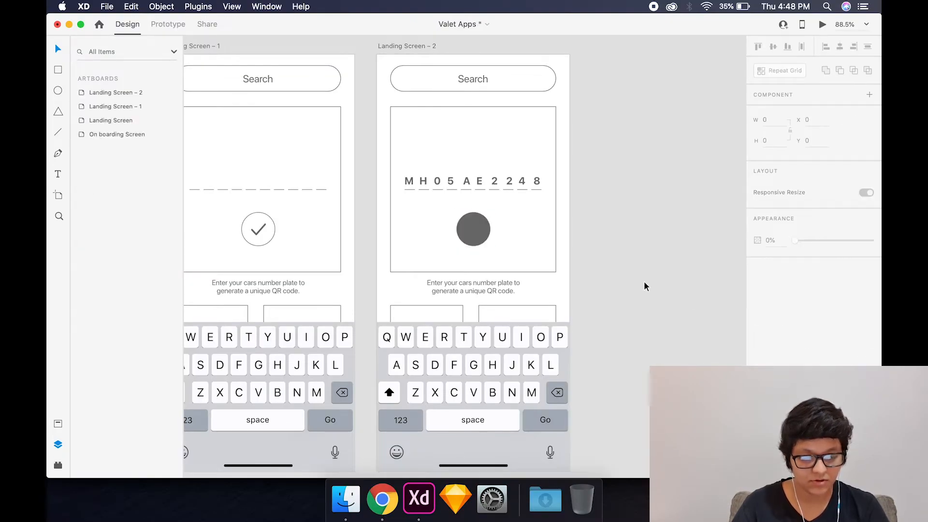
# - Fill the tick's circle on Landing Screen – 2 with bright green and recolour the tick white
pyautogui.click(474, 236)
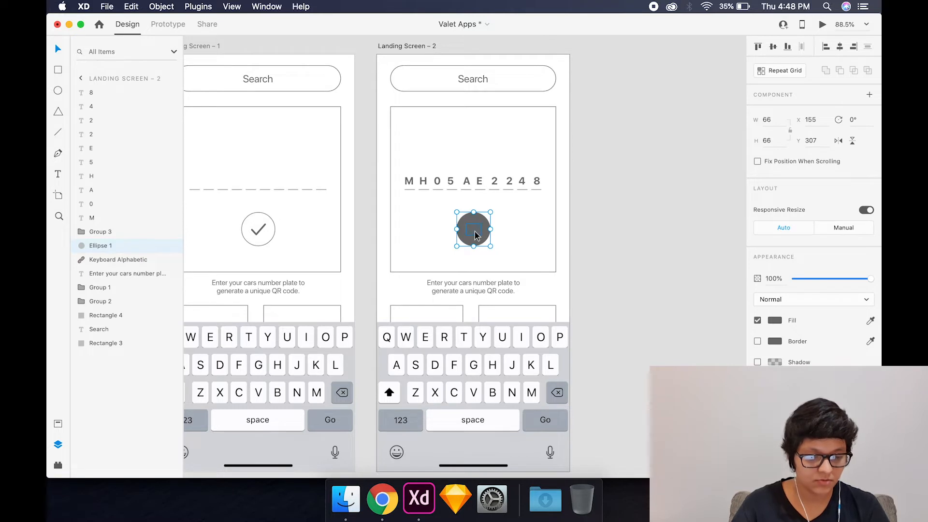
pyautogui.click(775, 321)
pyautogui.click(738, 311)
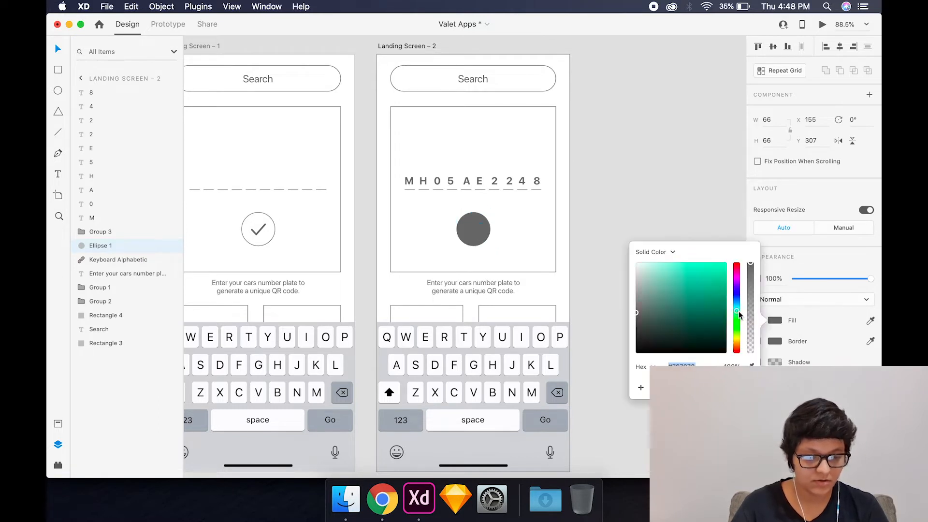
pyautogui.moveTo(707, 284)
pyautogui.mouseDown()
pyautogui.moveTo(706, 261)
pyautogui.moveTo(698, 275)
pyautogui.moveTo(736, 333)
pyautogui.mouseUp()
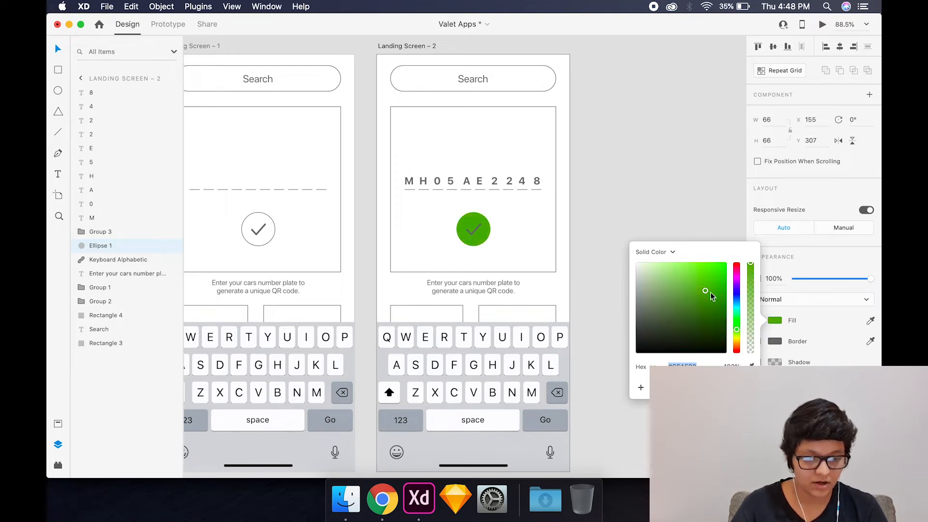
pyautogui.moveTo(710, 293); pyautogui.dragTo(703, 267)
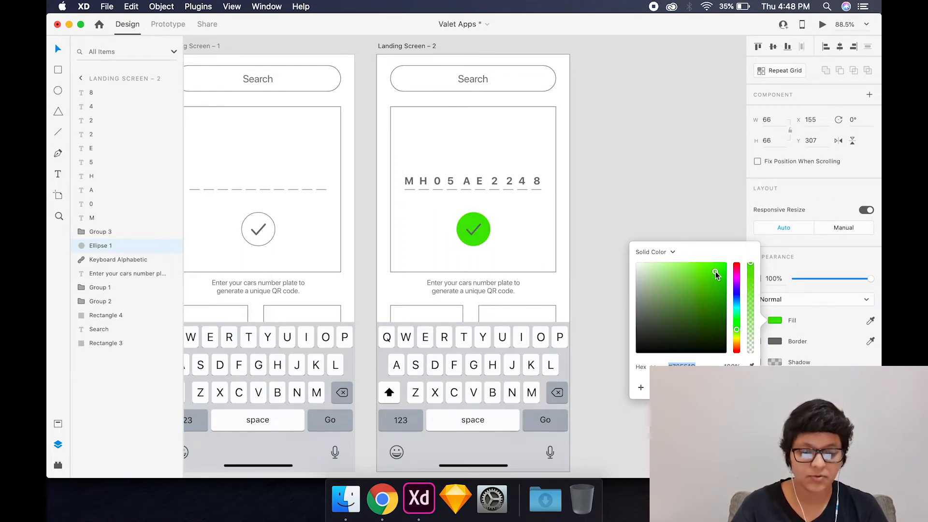
pyautogui.click(651, 204)
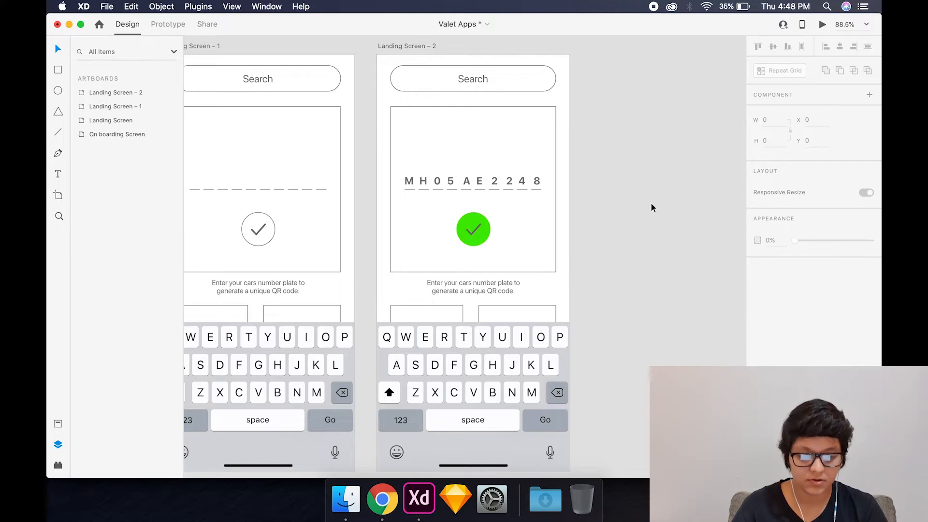
pyautogui.click(476, 230)
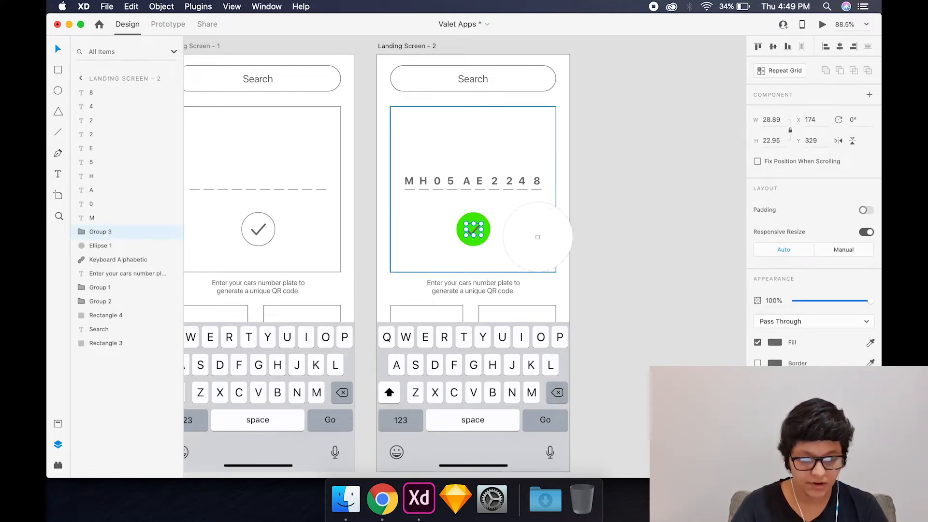
pyautogui.click(610, 245)
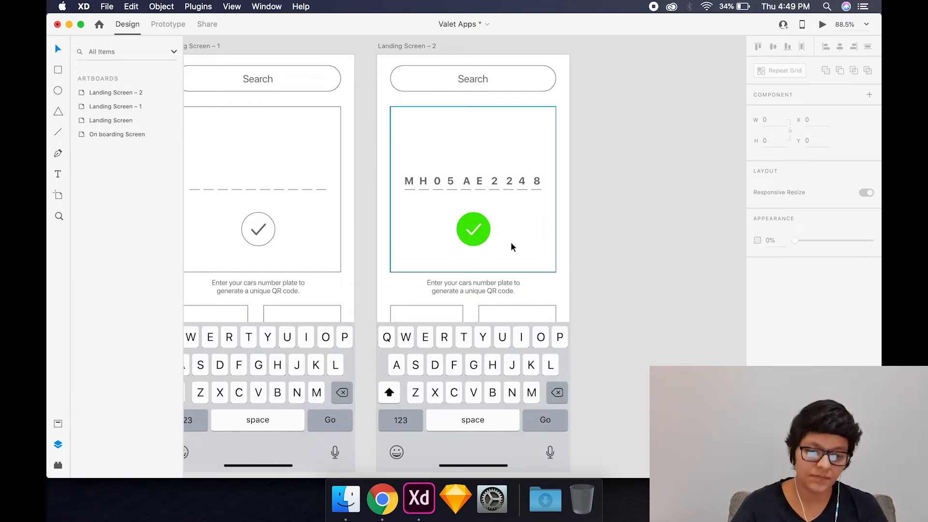
# - Duplicate the Landing Screen – 2 artboard alongside it and give the copy the unfilled, outlined circle with the dark grey tick
pyautogui.scroll(-2, 455, 235)
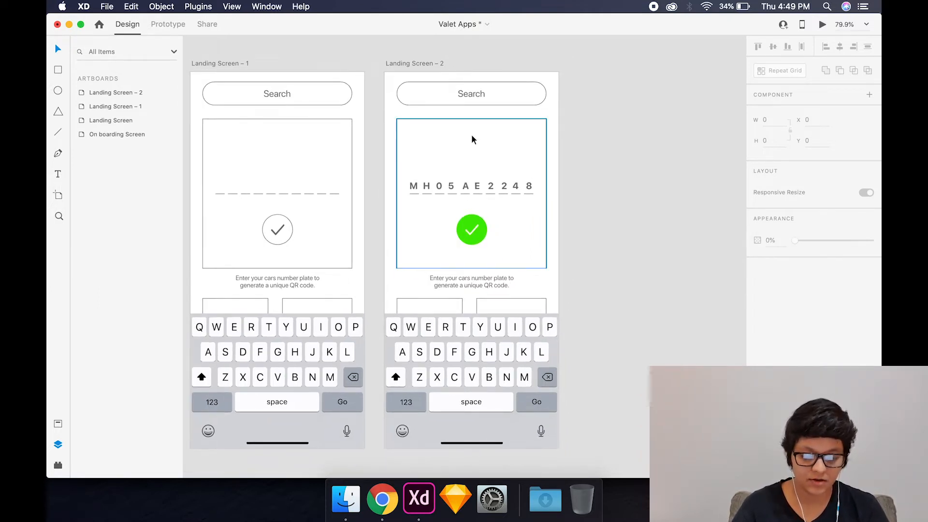
pyautogui.click(400, 66)
pyautogui.moveTo(400, 66); pyautogui.dragTo(589, 88)
pyautogui.click(547, 56)
pyautogui.hscroll(1, 546, 56)
pyautogui.moveTo(547, 57); pyautogui.dragTo(565, 56)
pyautogui.hscroll(2, 661, 258)
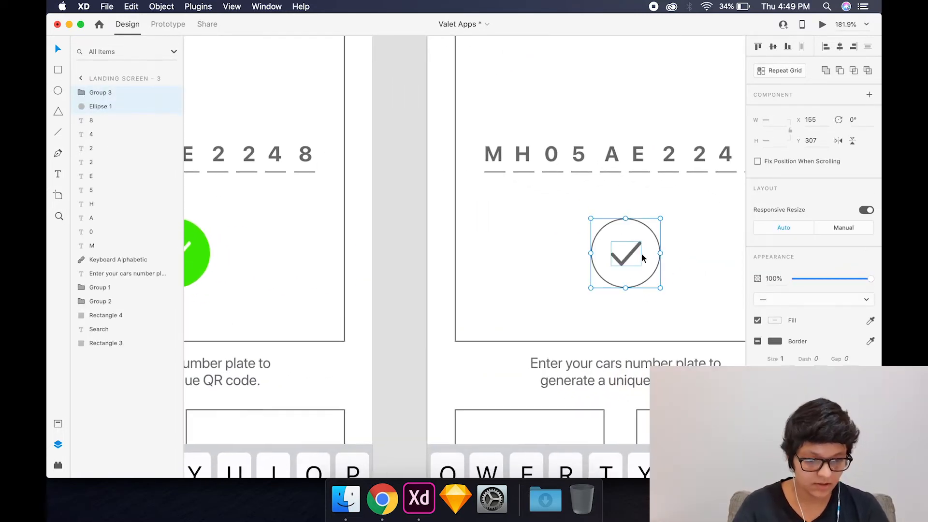
# - Replace the tick on Landing Screen – 3 with a diagonal line about 28 × 28 inside the circle
pyautogui.click(663, 254)
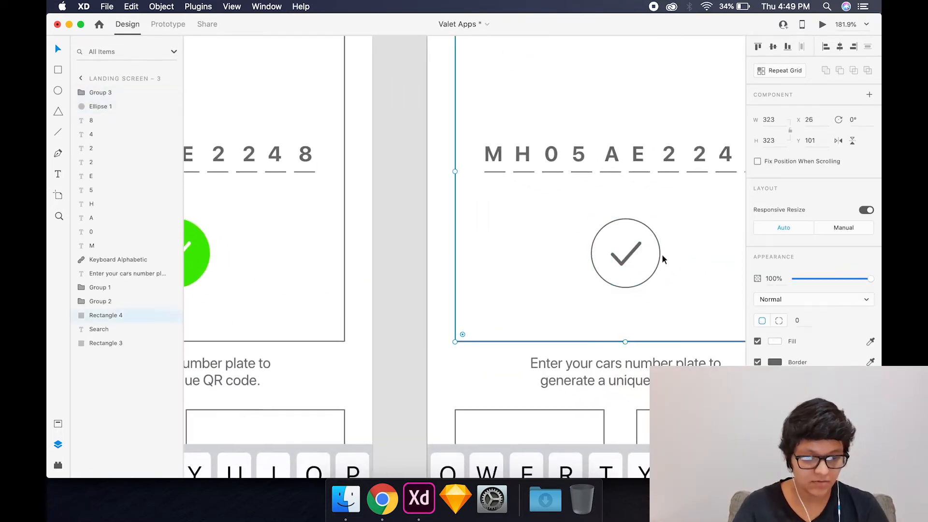
pyautogui.click(636, 250)
pyautogui.press('Delete')
pyautogui.press('l')
pyautogui.moveTo(606, 241)
pyautogui.mouseDown()
pyautogui.moveTo(650, 281)
pyautogui.moveTo(637, 269)
pyautogui.mouseUp()
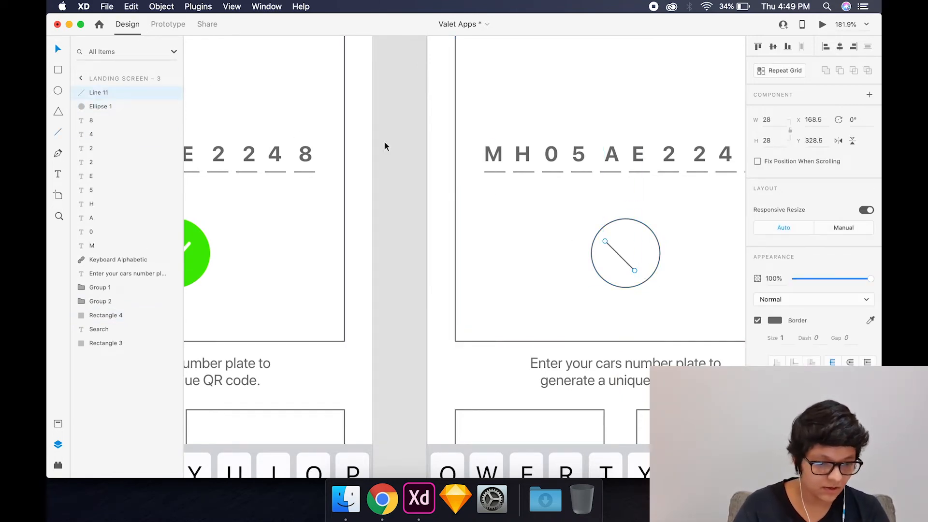
# - Mirror a copy of the diagonal line to form an X and group the two lines
pyautogui.press('super+c')
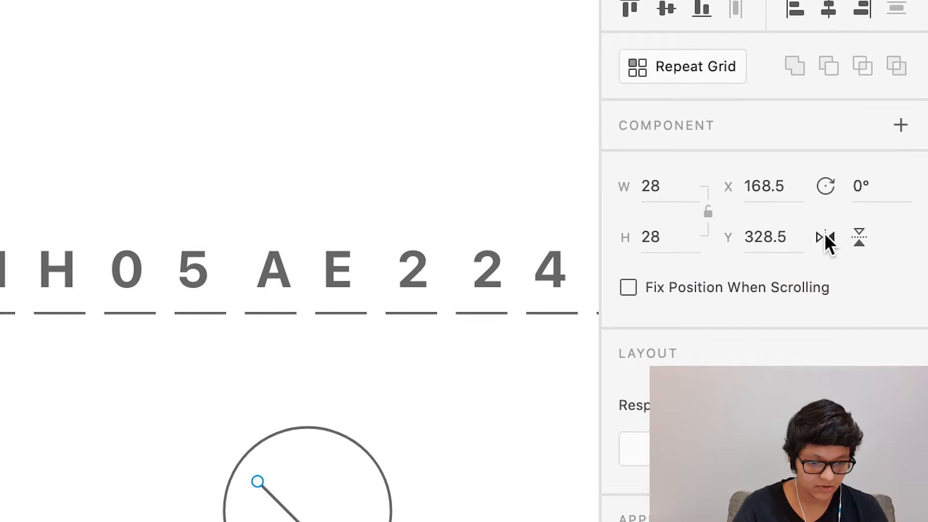
pyautogui.click(825, 235)
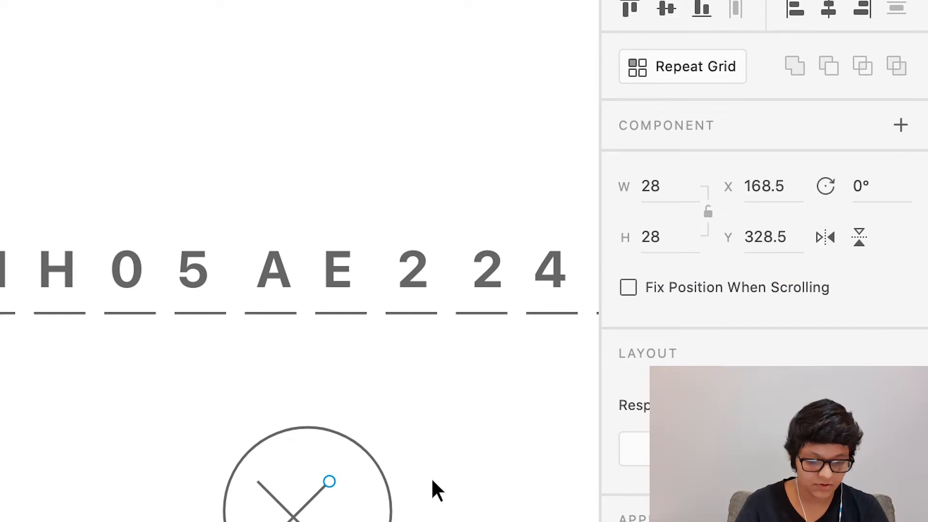
pyautogui.keyDown('shift'); pyautogui.click(271, 493); pyautogui.keyUp('shift')
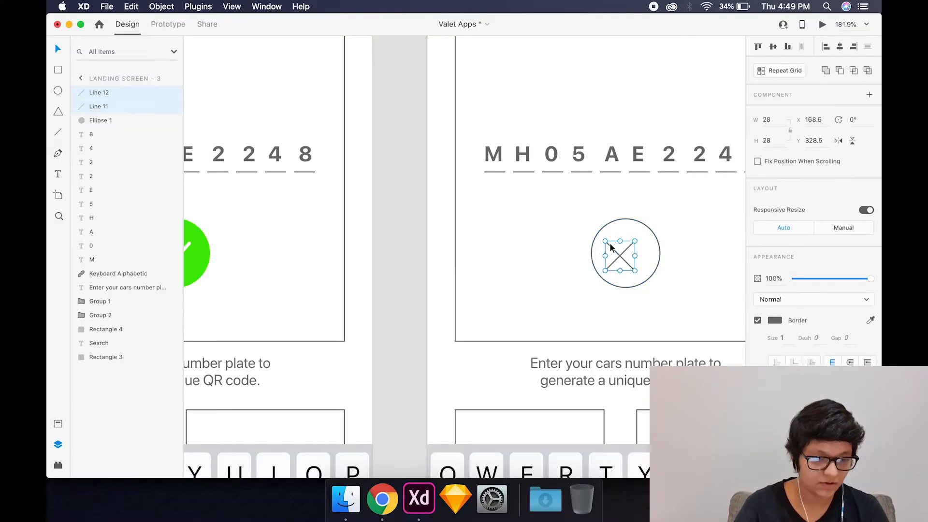
pyautogui.press('super+g')
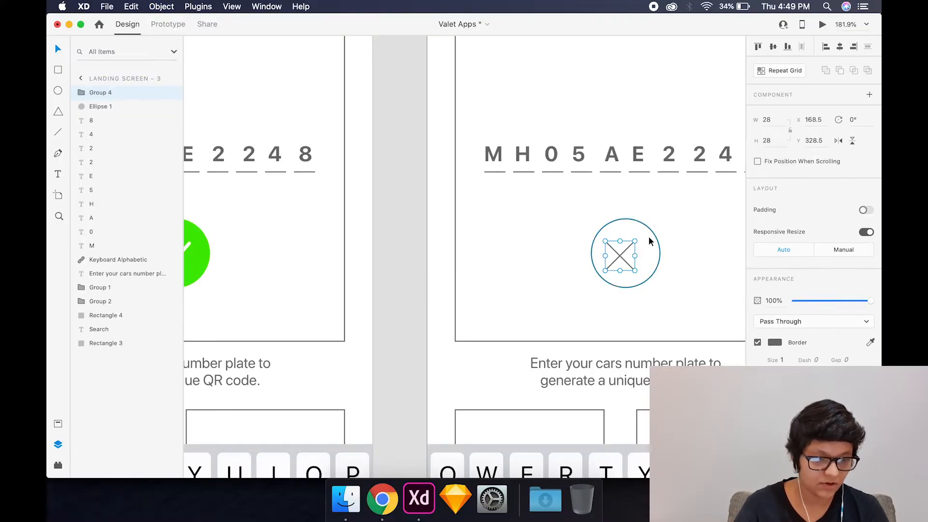
# - Centre the X group horizontally and vertically within its circle on Landing Screen – 3
pyautogui.keyDown('shift'); pyautogui.click(654, 234); pyautogui.keyUp('shift')
pyautogui.click(840, 47)
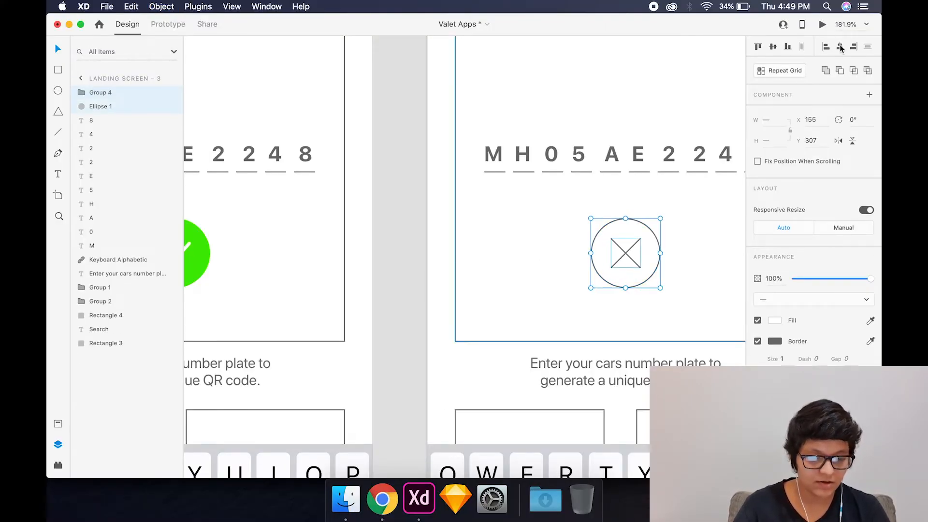
pyautogui.click(420, 212)
pyautogui.scroll(-2, 393, 218)
pyautogui.scroll(-2, 393, 218)
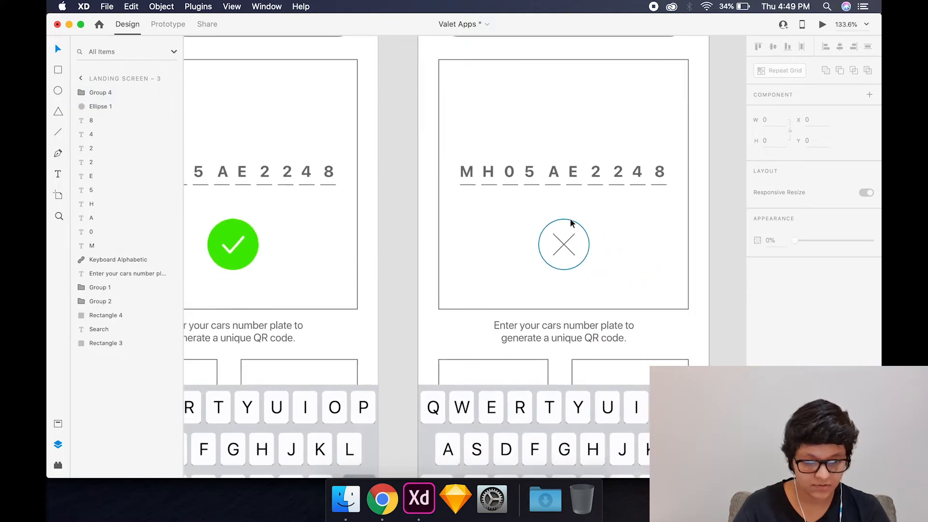
pyautogui.click(405, 264)
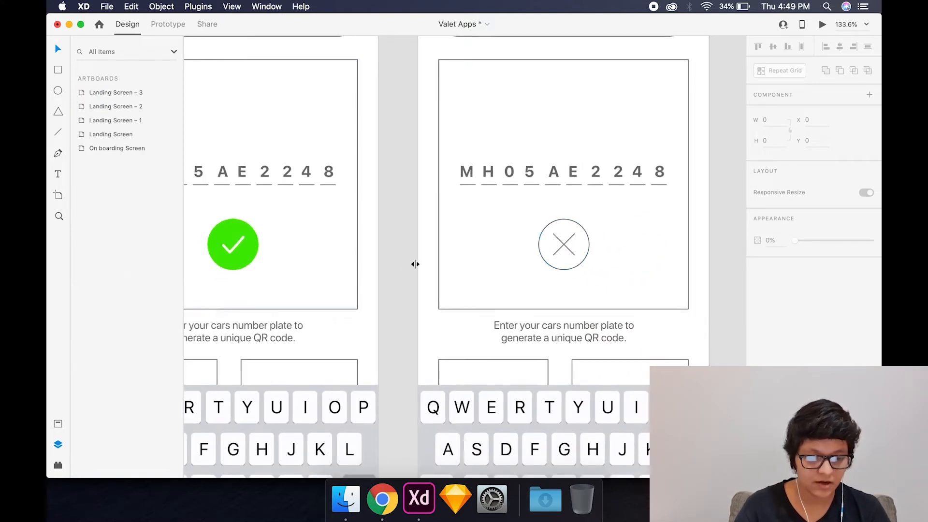
# - Scale the X in the circle down to 23 × 23 and set its border size to 3
pyautogui.click(561, 245)
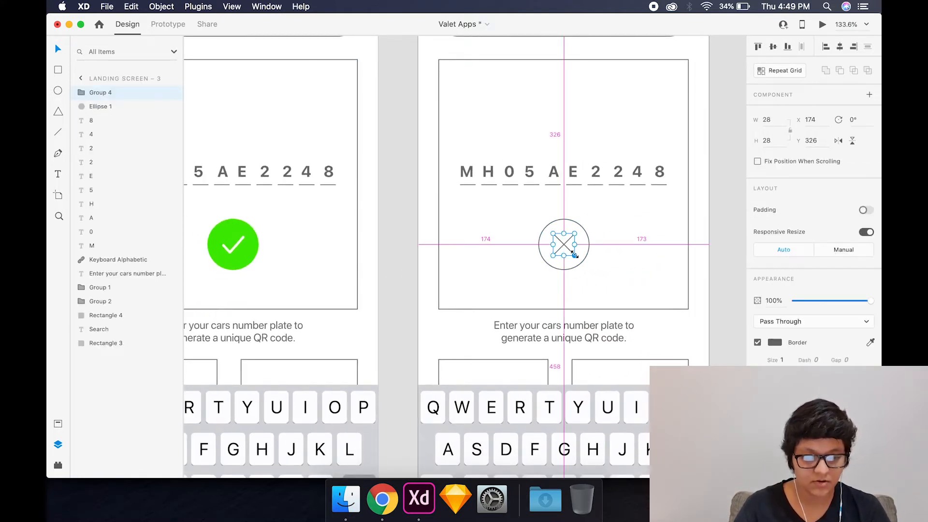
pyautogui.moveTo(574, 256); pyautogui.dragTo(573, 253)
pyautogui.click(398, 257)
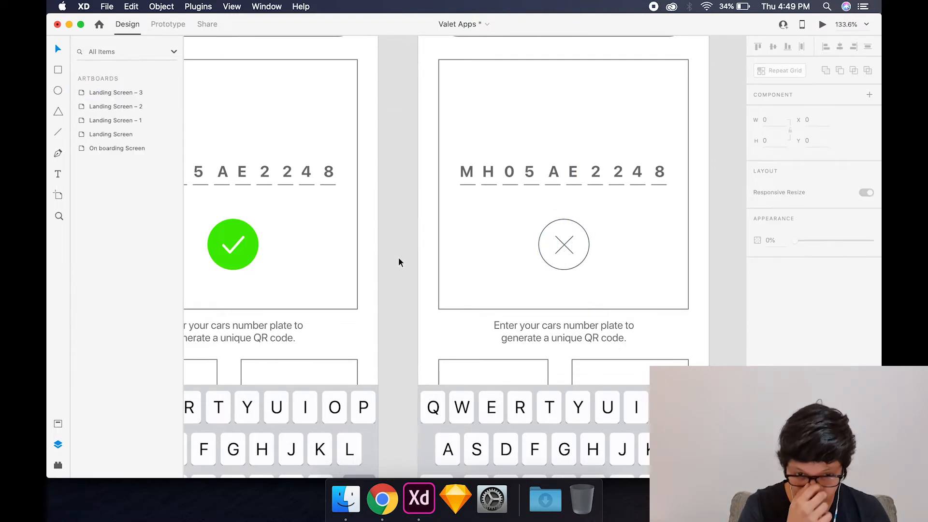
# - Move the QR code label on the first Landing Screen down to Y 288
pyautogui.scroll(-5, 398, 258)
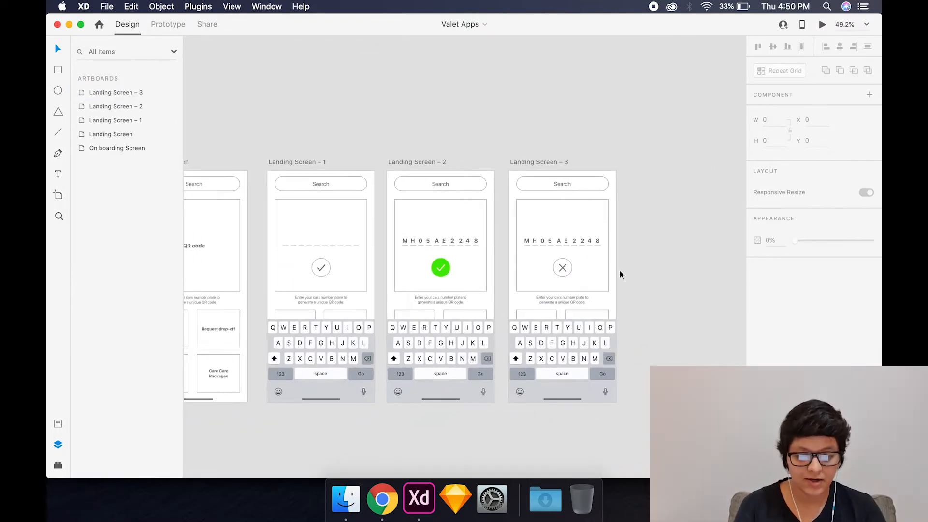
pyautogui.hscroll(-4, 619, 269)
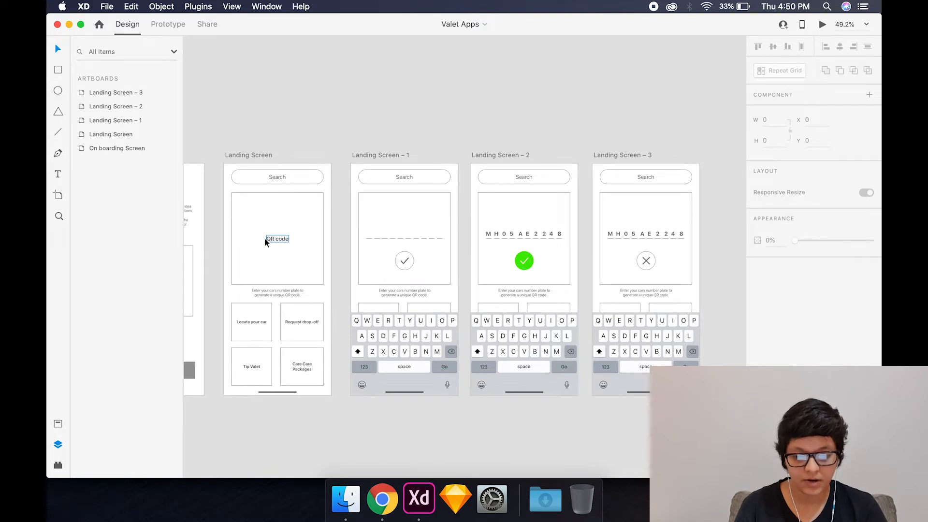
pyautogui.hscroll(-2, 299, 245)
pyautogui.click(304, 247)
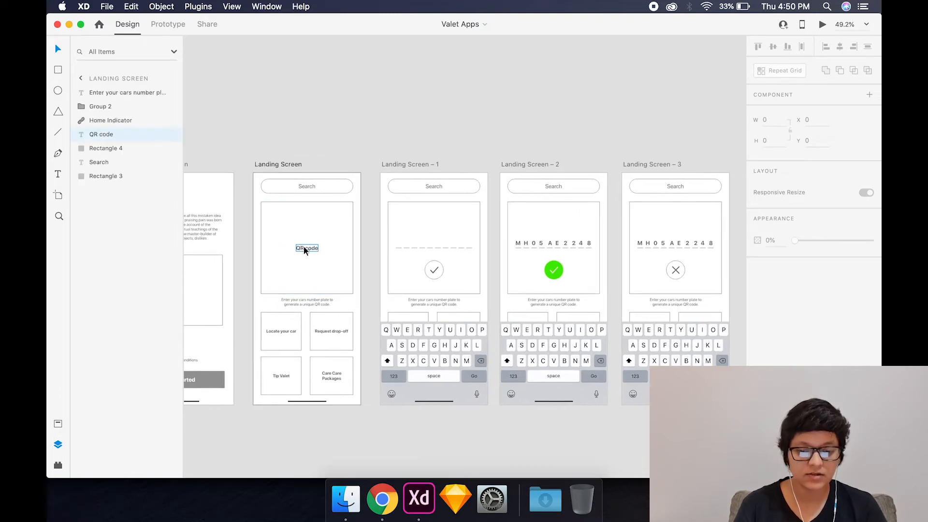
pyautogui.click(304, 246)
pyautogui.scroll(5, 287, 251)
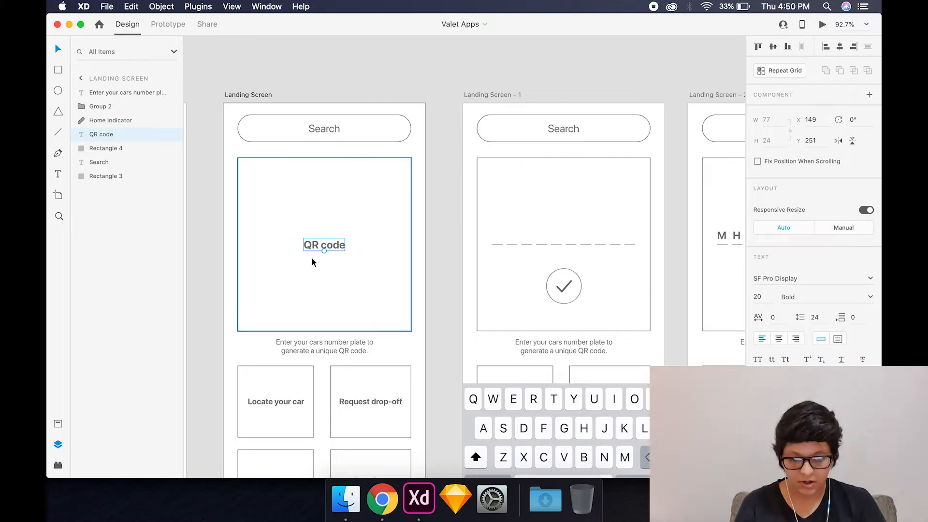
pyautogui.moveTo(324, 246); pyautogui.dragTo(326, 265)
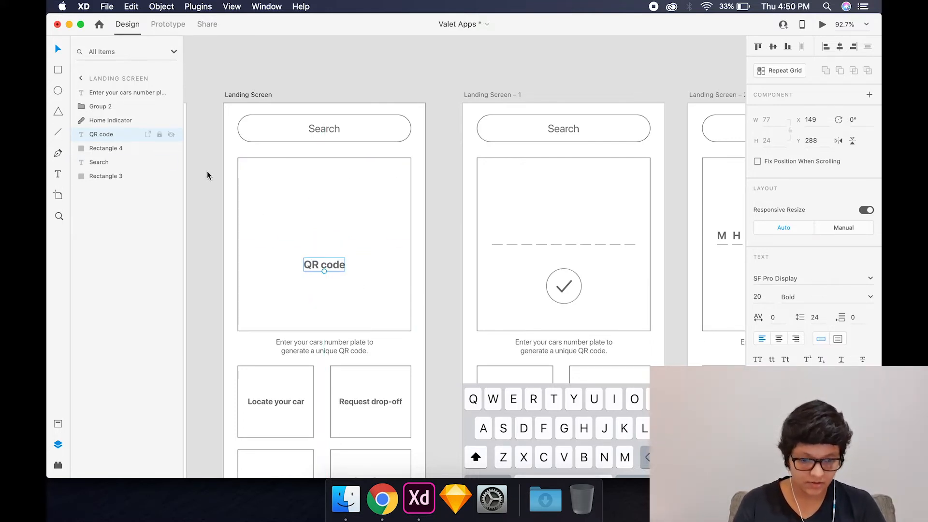
# - Copy the X from Landing Screen – 3 onto the first Landing Screen and rotate it into an upright plus sign
pyautogui.hscroll(10, 358, 220)
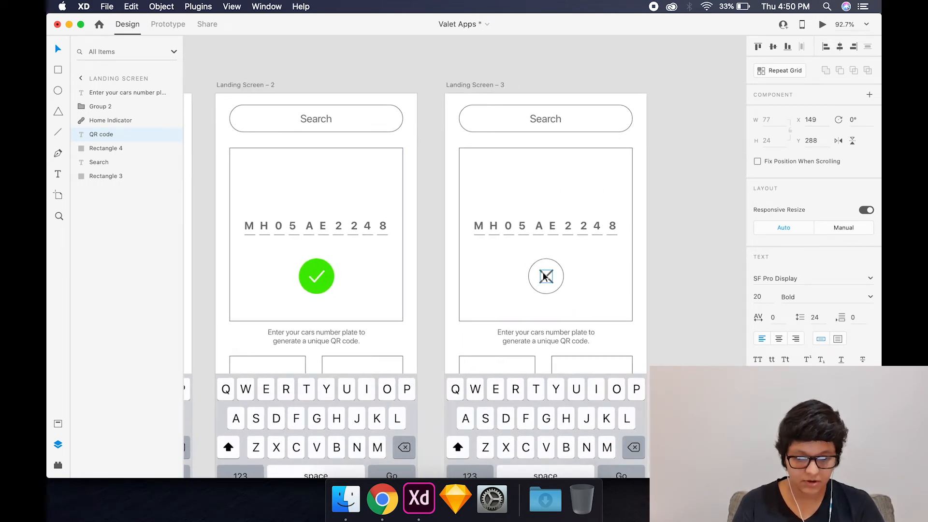
pyautogui.click(546, 277)
pyautogui.hscroll(-10, 305, 257)
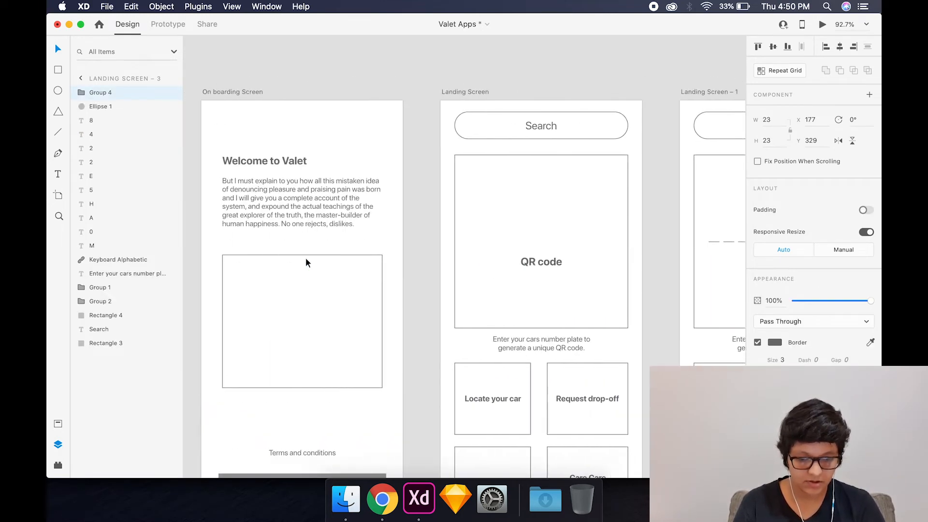
pyautogui.click(307, 262)
pyautogui.click(563, 263)
pyautogui.press('super+v')
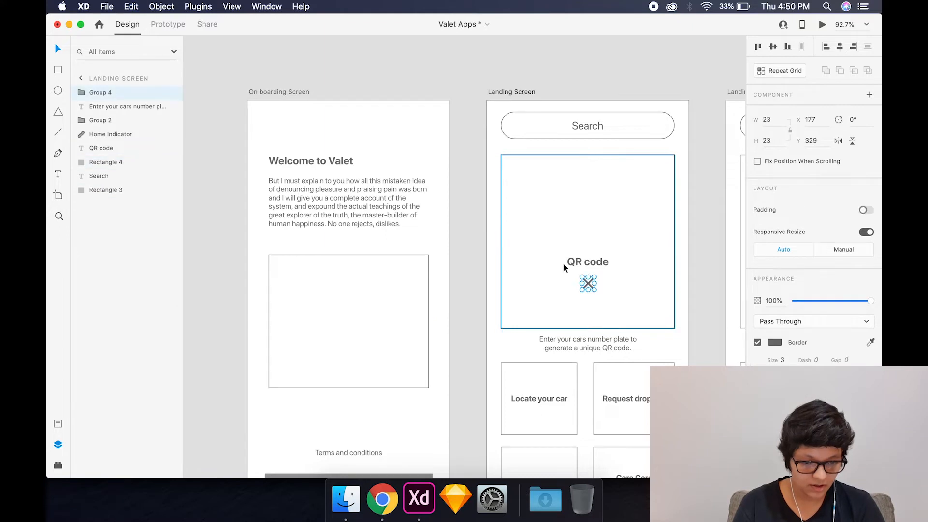
pyautogui.moveTo(598, 275); pyautogui.dragTo(608, 288)
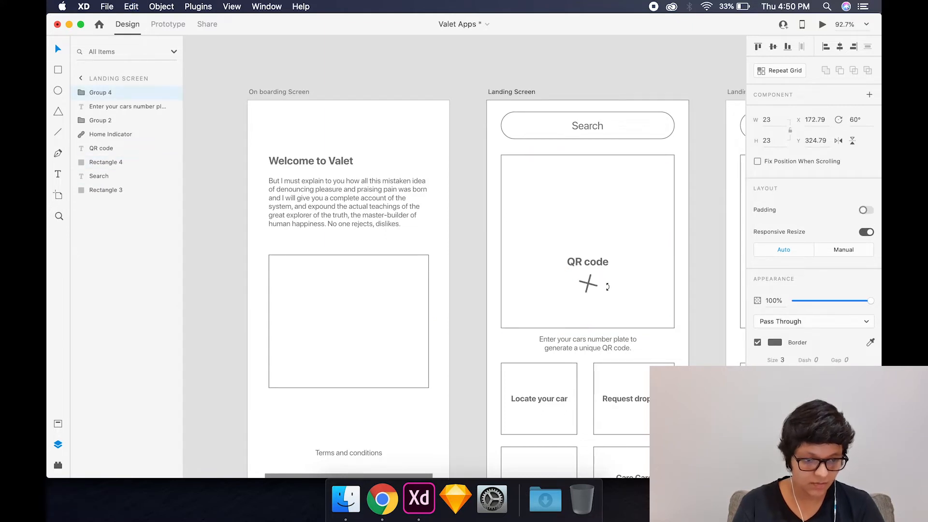
# - Delete the QR code label from the first Landing Screen and centre the plus sign in the large square
pyautogui.click(602, 263)
pyautogui.press('Delete')
pyautogui.hscroll(5, 603, 263)
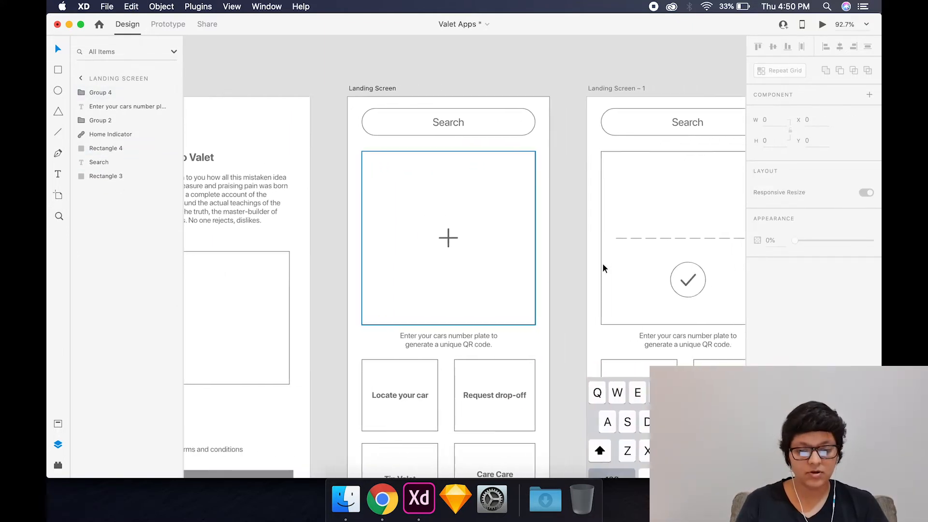
# - Review the number plate flow from the plus sign on Landing Screen through the entry states to Landing Screen – 3
pyautogui.scroll(-1, 602, 263)
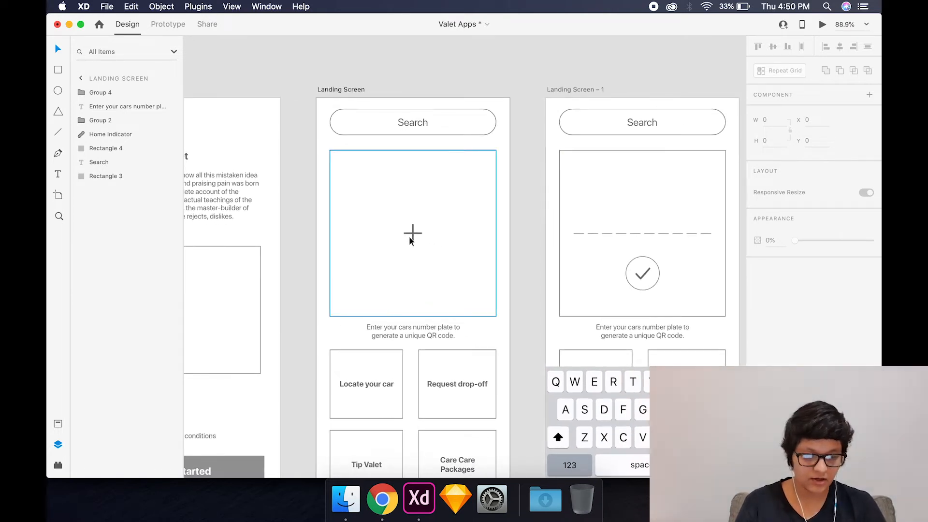
pyautogui.hscroll(3, 521, 275)
pyautogui.hscroll(1, 521, 278)
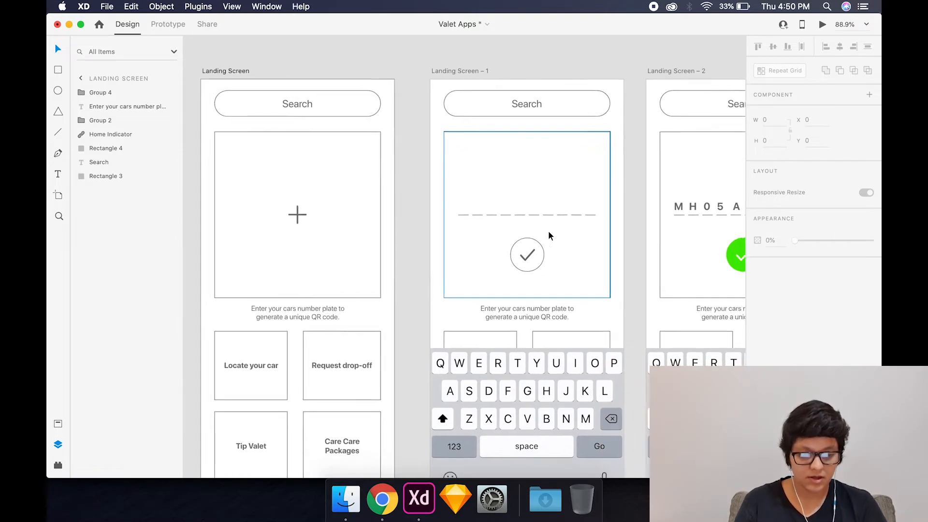
pyautogui.hscroll(3, 548, 231)
pyautogui.hscroll(5, 522, 215)
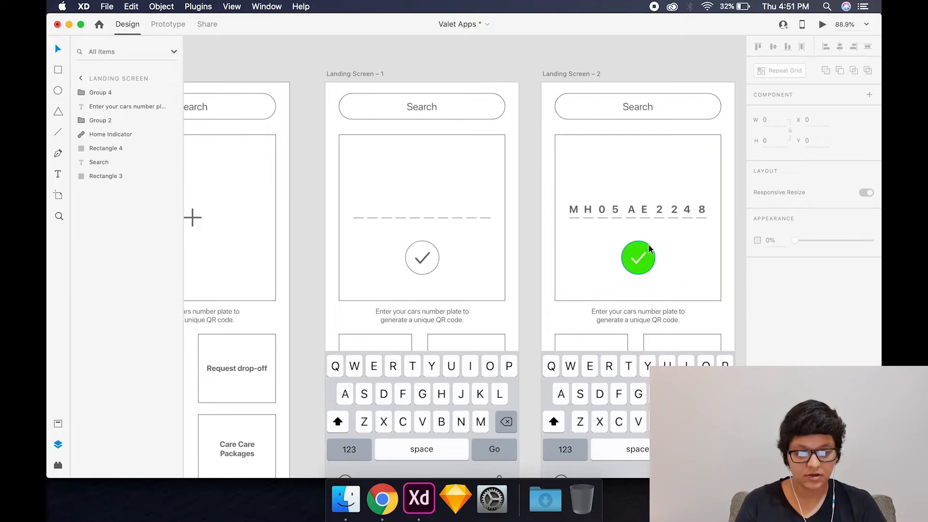
pyautogui.hscroll(9, 648, 243)
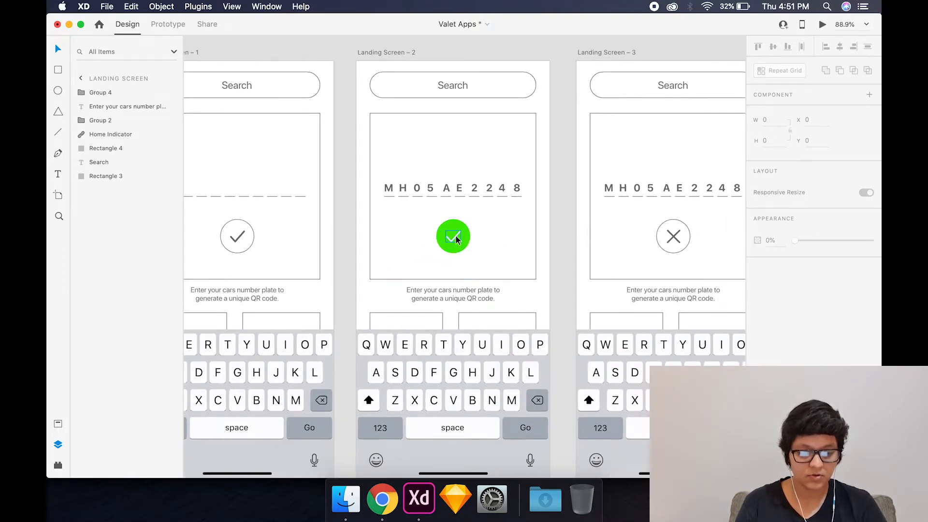
pyautogui.hscroll(3, 456, 236)
pyautogui.hscroll(3, 491, 425)
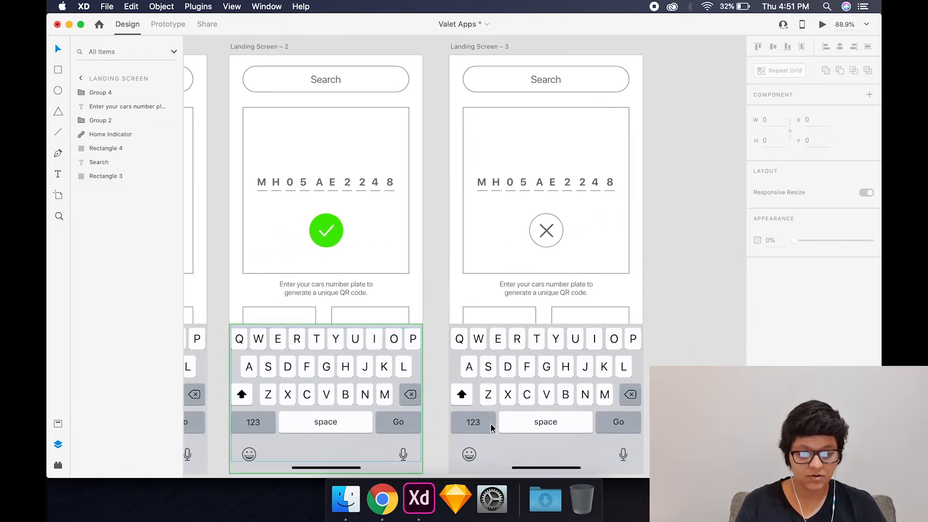
# - Duplicate the Landing Screen – 3 artboard and place the copy beside it at X 2163, Y 0
pyautogui.scroll(-5, 491, 425)
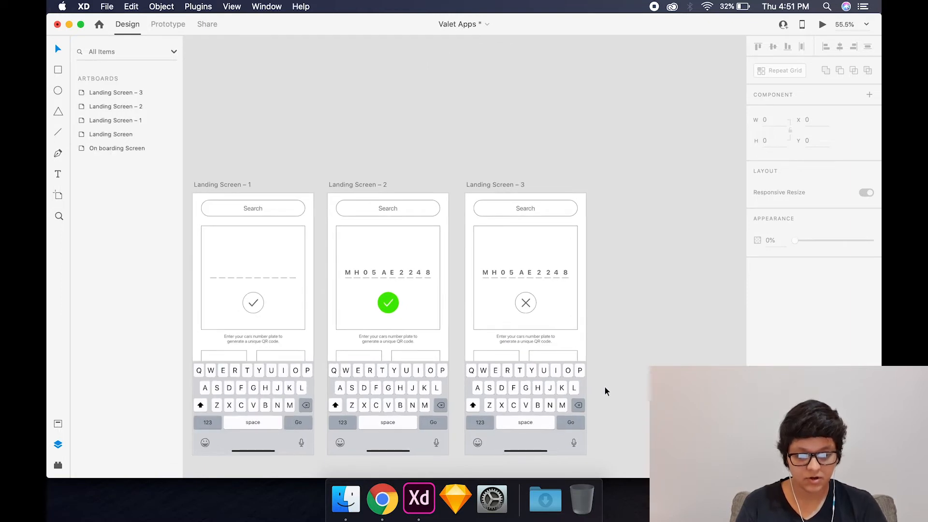
pyautogui.hscroll(2, 605, 386)
pyautogui.click(438, 164)
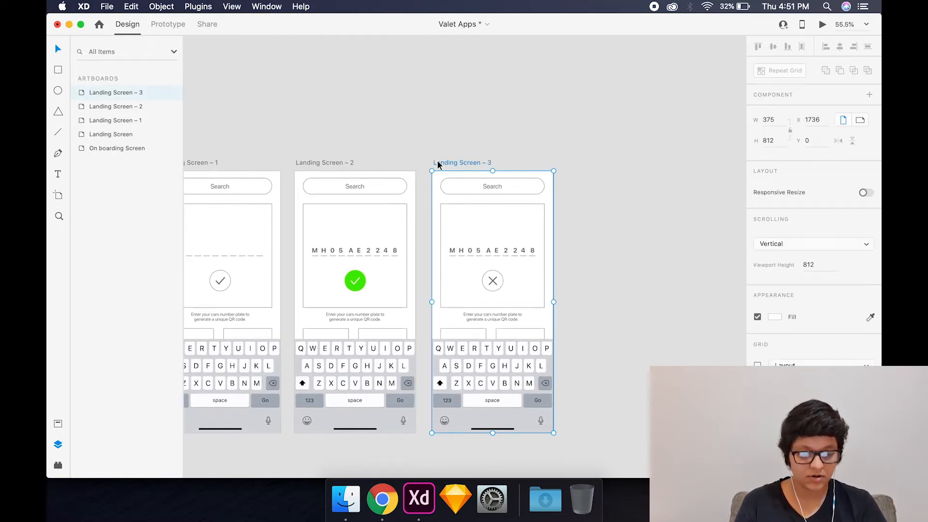
pyautogui.moveTo(438, 163); pyautogui.dragTo(575, 168)
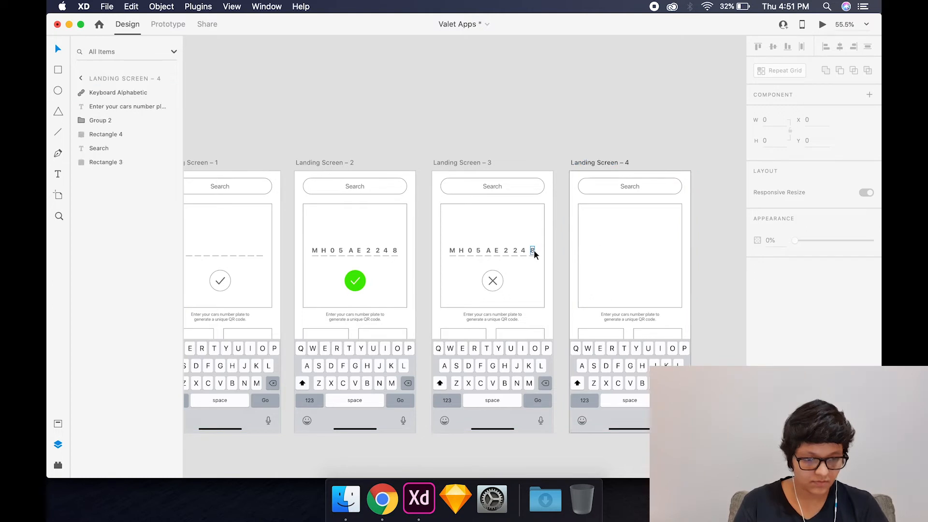
# - Replace the number plate entry and X on Landing Screen – 4 with a bold "QR code" label centred in the large square
pyautogui.moveTo(534, 251); pyautogui.dragTo(615, 255)
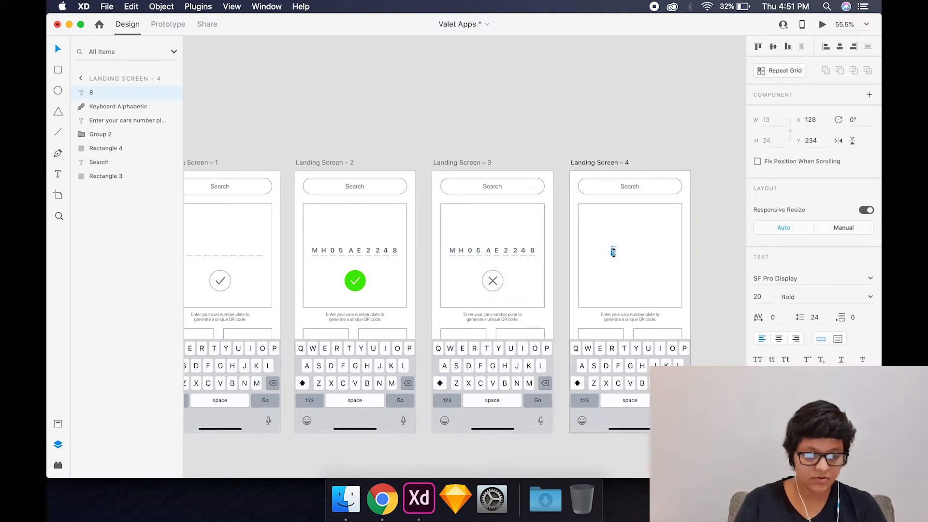
pyautogui.doubleClick(613, 250)
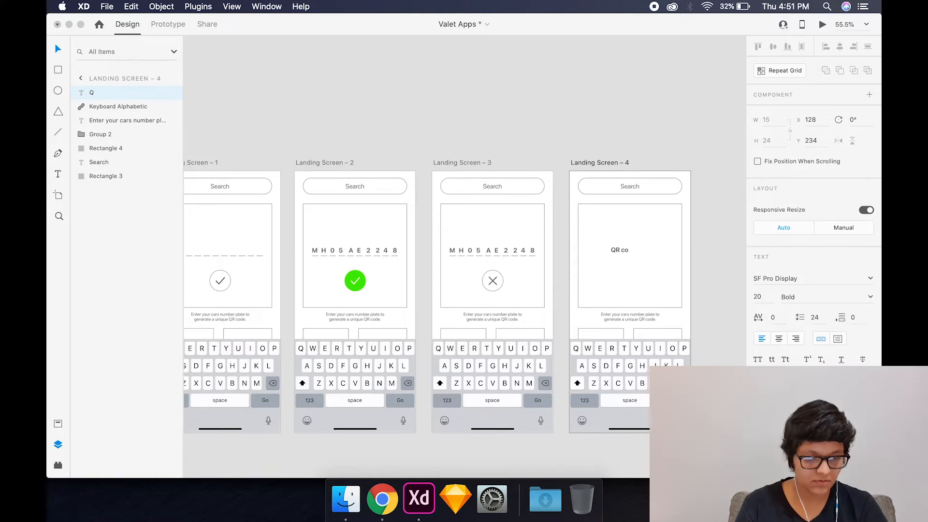
pyautogui.write('QR code')
pyautogui.click(671, 265)
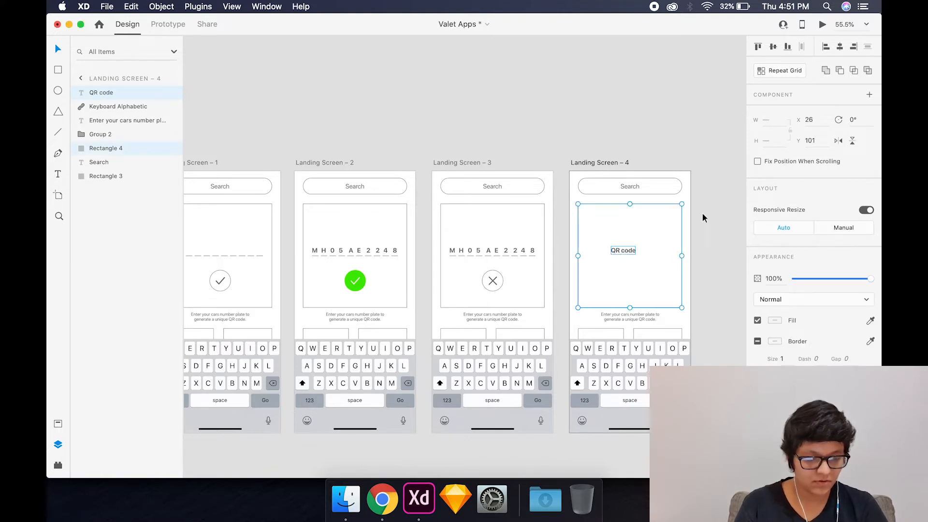
pyautogui.click(681, 81)
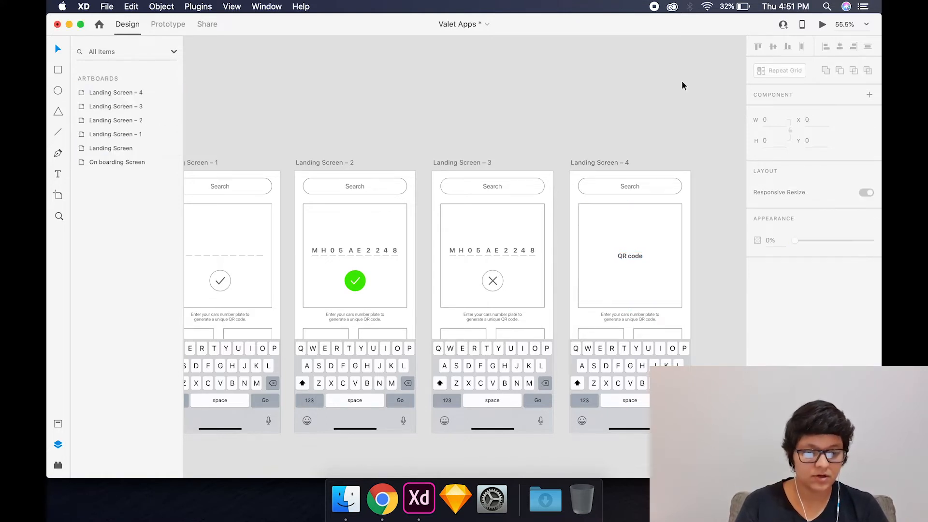
# - Change the Landing Screen – 4 caption to "Show the QR code that is displayed to your valet when your car is dropped off." and widen it to 258
pyautogui.scroll(-3, 683, 167)
pyautogui.scroll(5, 689, 222)
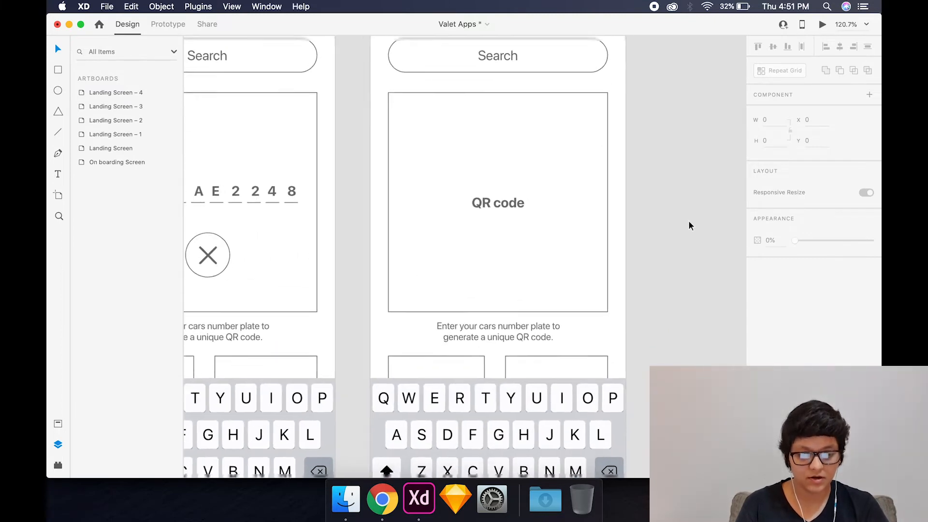
pyautogui.click(490, 328)
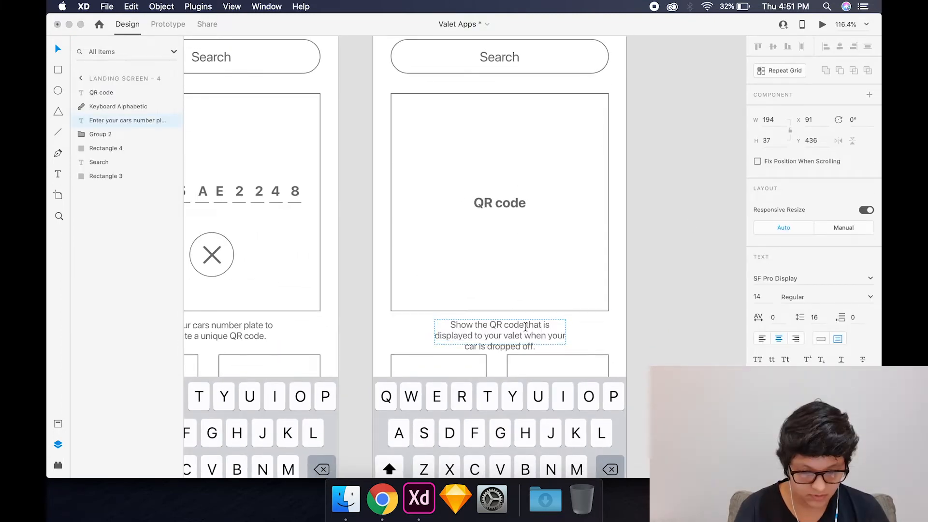
pyautogui.press('Escape')
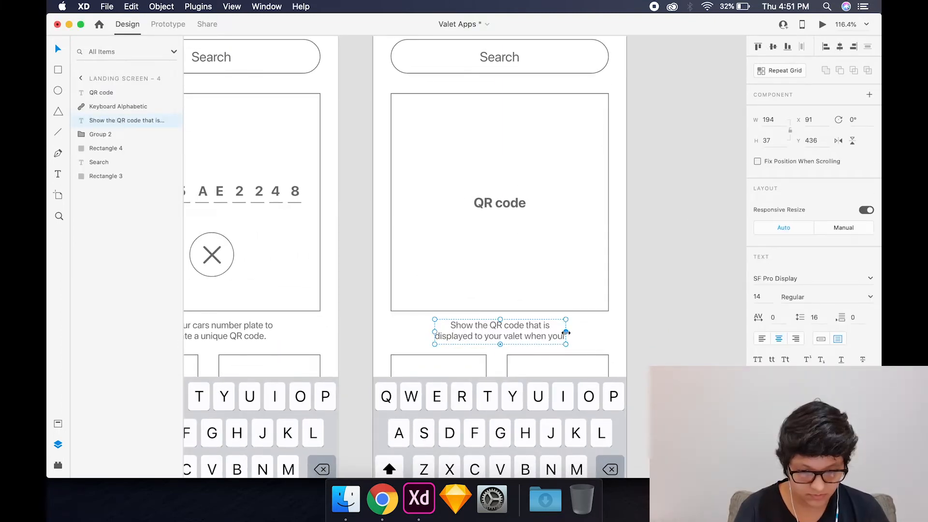
pyautogui.moveTo(565, 333); pyautogui.dragTo(587, 333)
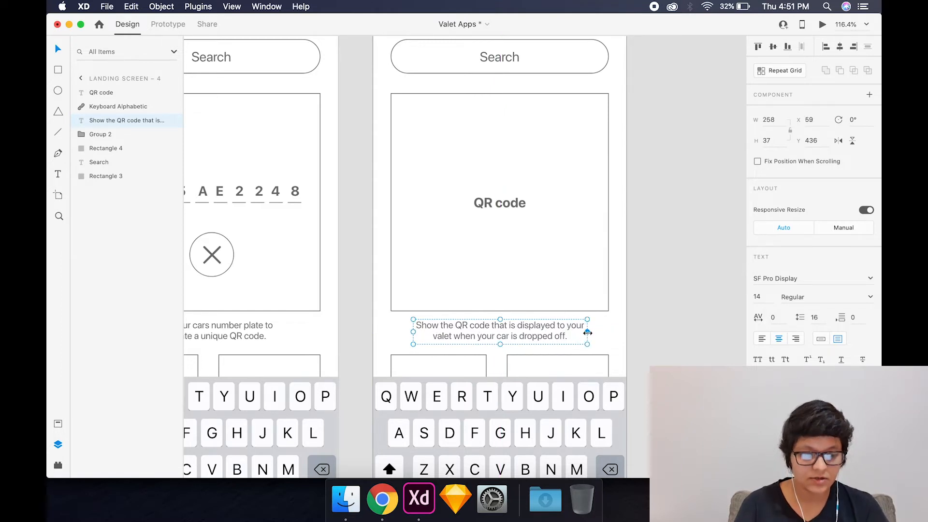
pyautogui.press('Escape')
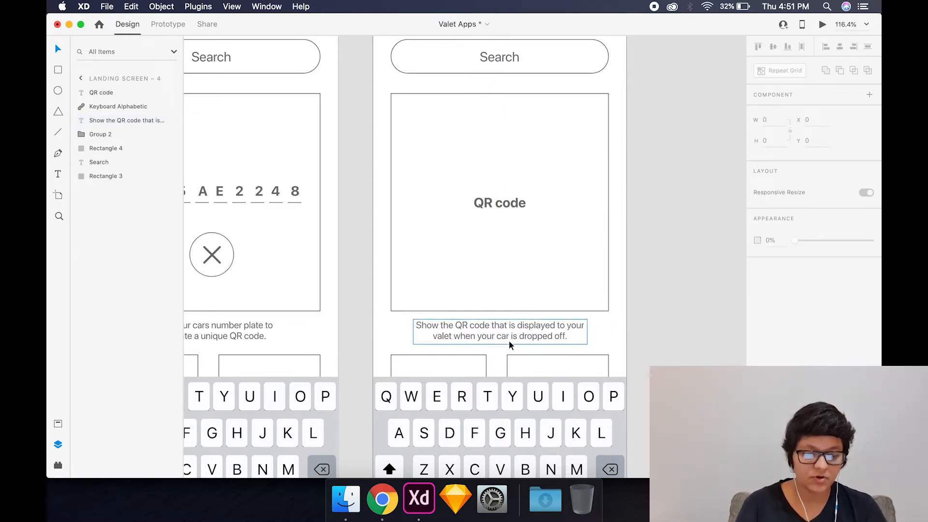
# - Delete the on-screen keyboard from Landing Screen – 4
pyautogui.press('super+minus')
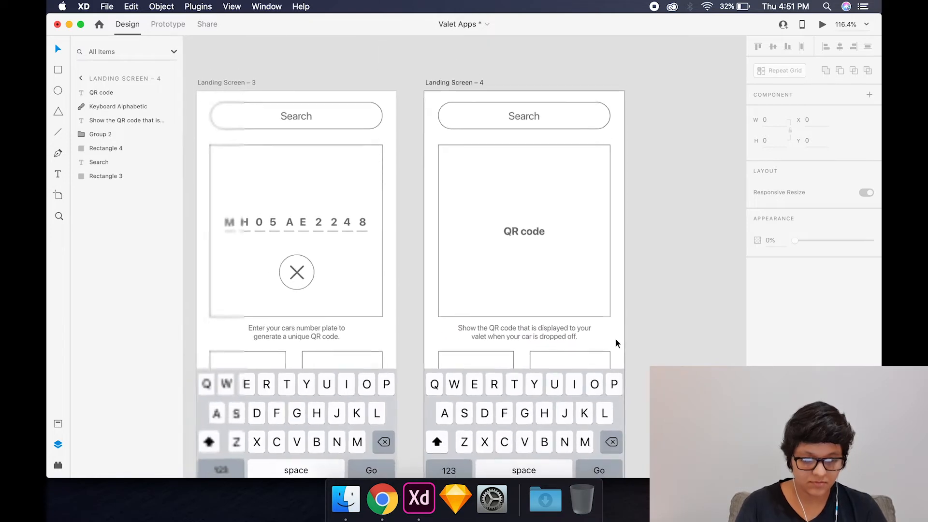
pyautogui.press('super+minus')
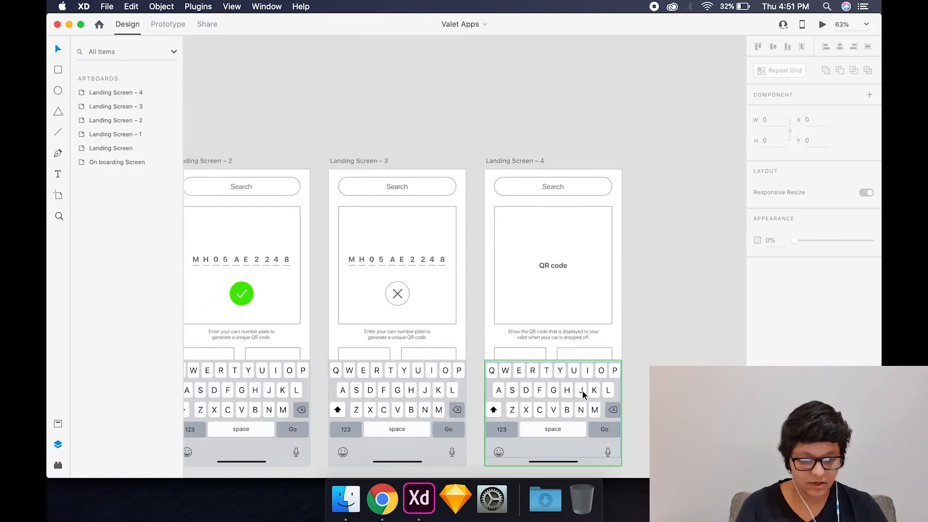
pyautogui.click(584, 395)
pyautogui.press('Delete')
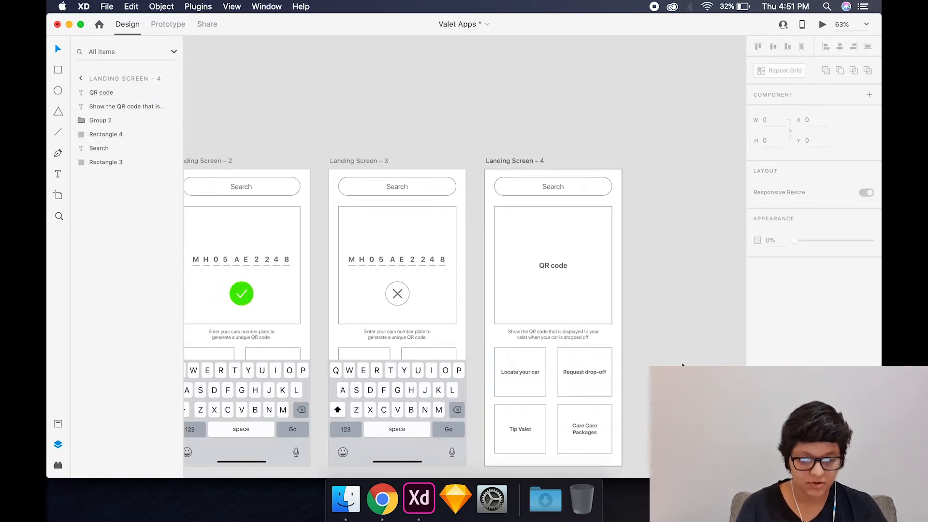
# - Add a home indicator along the lower edge of Landing Screen – 4 and ungroup the four option tiles
pyautogui.scroll(-2, 693, 362)
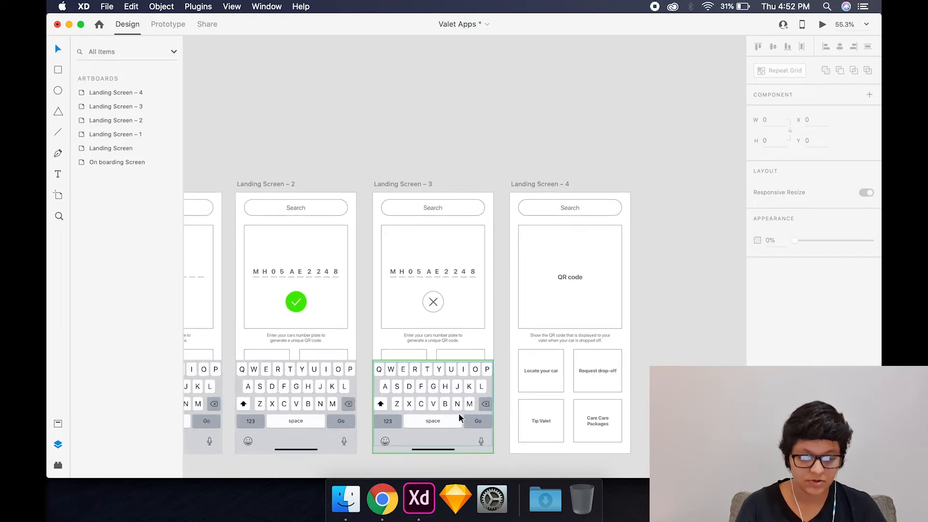
pyautogui.scroll(3, 700, 235)
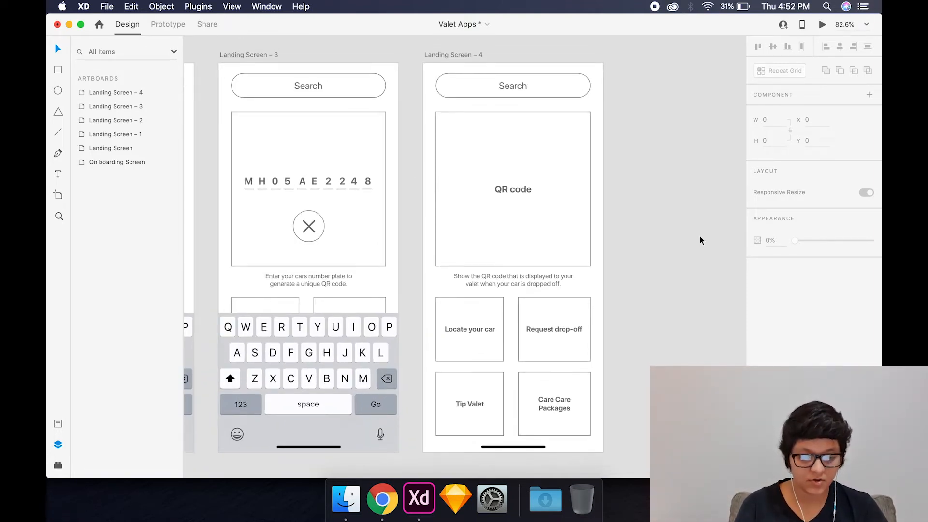
pyautogui.click(467, 328)
pyautogui.click(600, 307)
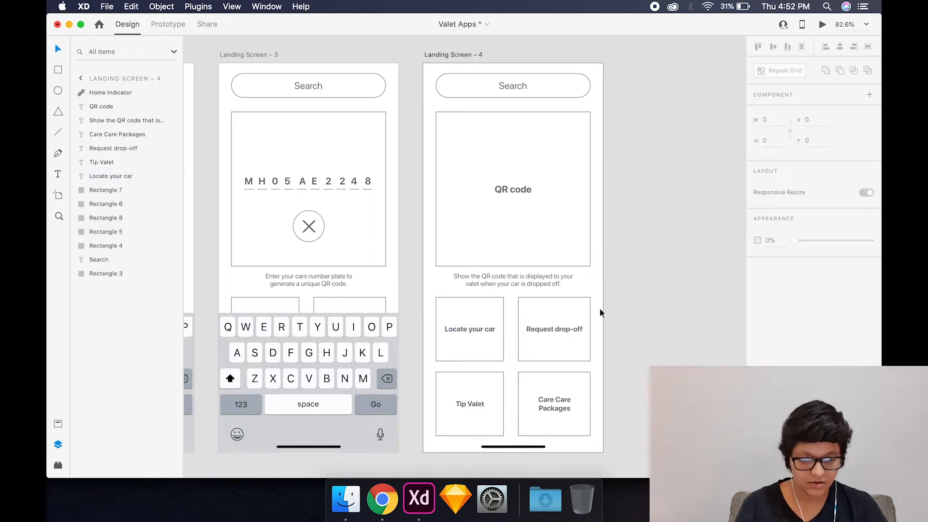
# - Duplicate the Landing Screen – 4 artboard and place the copy directly beside it
pyautogui.scroll(-2, 566, 235)
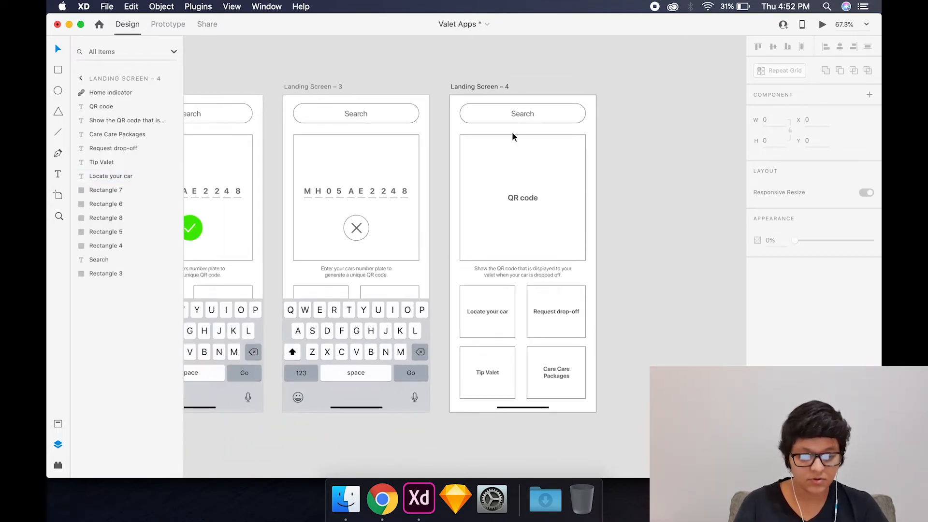
pyautogui.keyDown('alt'); pyautogui.moveTo(458, 87); pyautogui.dragTo(623, 102); pyautogui.keyUp('alt')
pyautogui.click(585, 65)
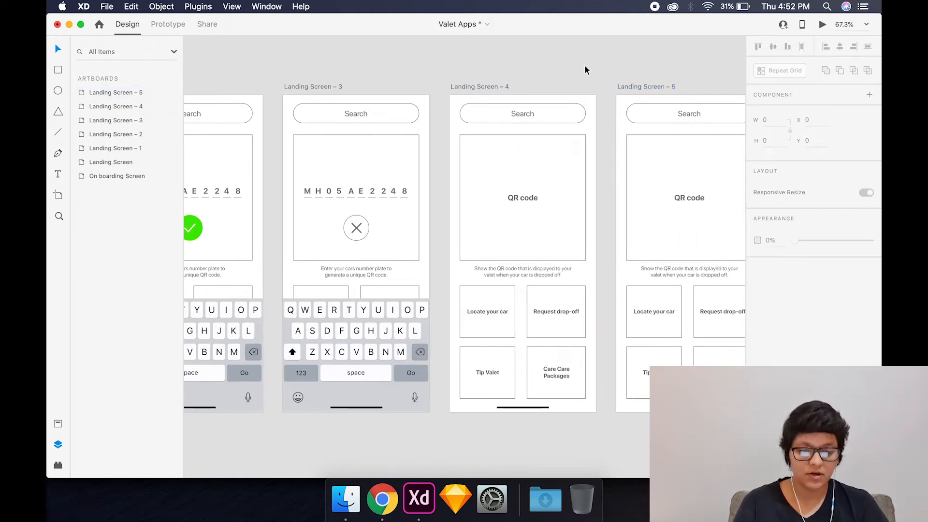
# - Draw a 375 by 812 rectangle at X 0, Y 0 covering all of Landing Screen – 5
pyautogui.hscroll(4, 584, 65)
pyautogui.scroll(1, 585, 64)
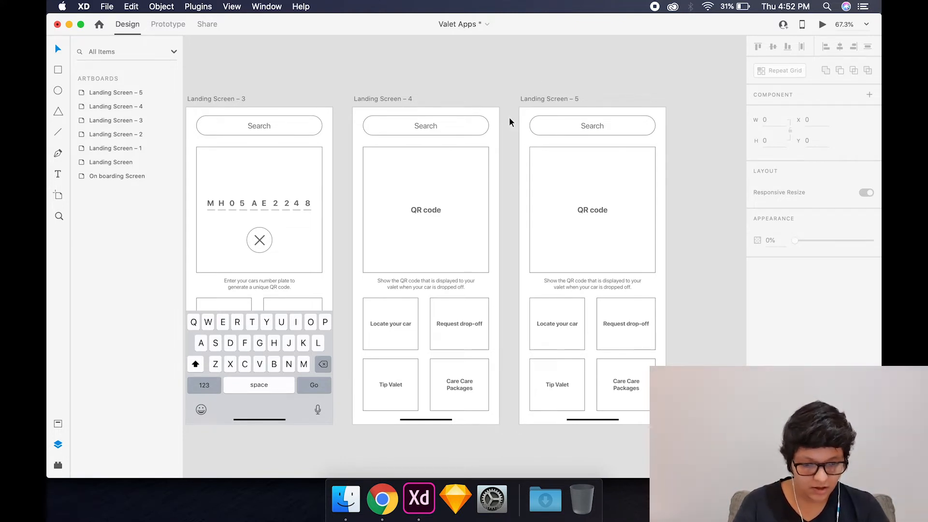
pyautogui.hscroll(3, 507, 118)
pyautogui.scroll(-2, 507, 117)
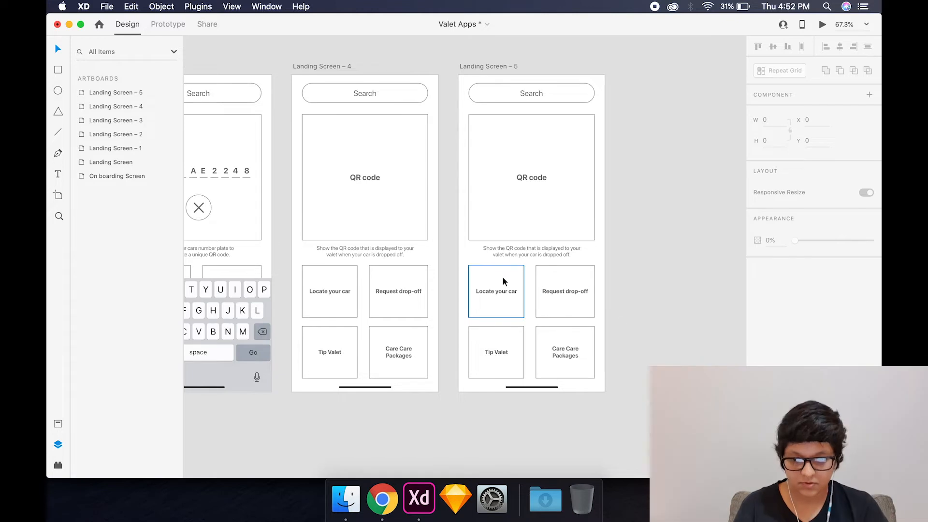
pyautogui.press('r')
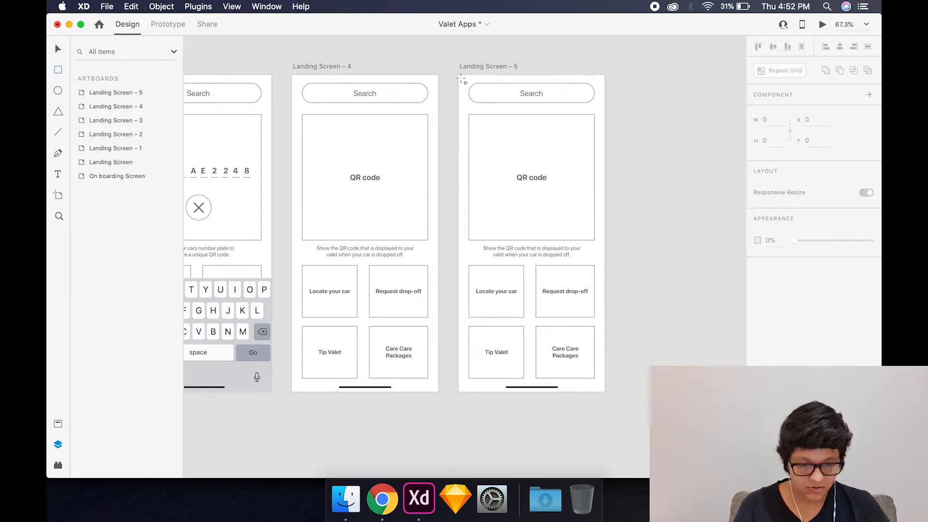
pyautogui.moveTo(459, 76)
pyautogui.mouseDown()
pyautogui.moveTo(615, 388)
pyautogui.moveTo(605, 392)
pyautogui.mouseUp()
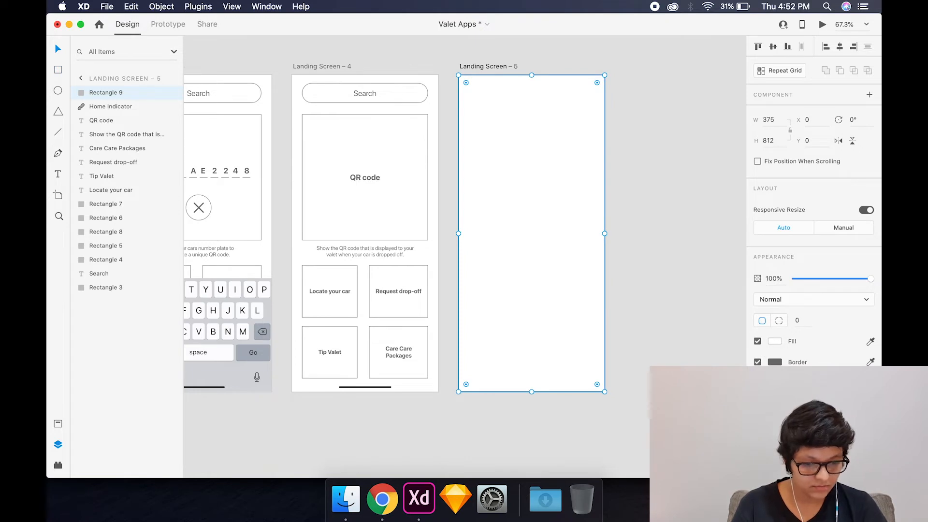
# - Fill the covering rectangle on Landing Screen – 5 with mid-grey and remove its border
pyautogui.click(775, 342)
pyautogui.moveTo(713, 348); pyautogui.dragTo(602, 310)
pyautogui.click(620, 297)
pyautogui.click(542, 246)
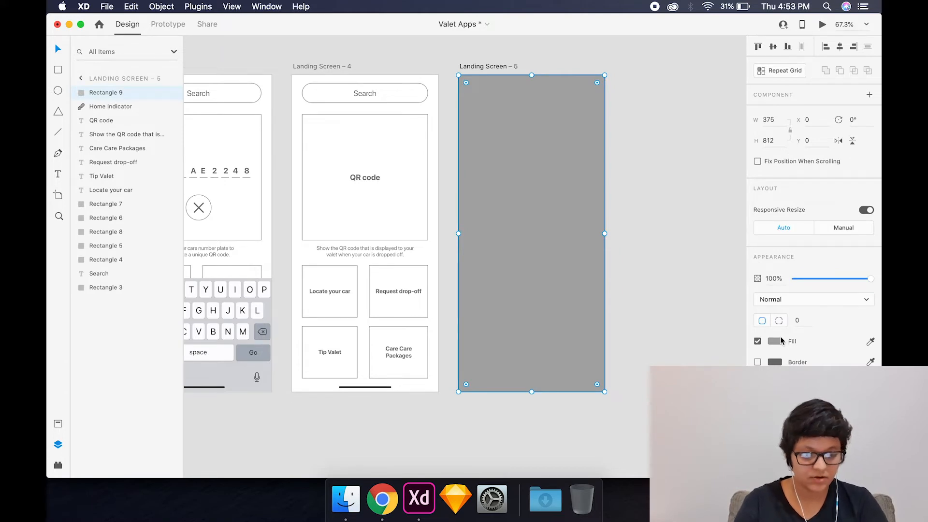
# - Set the grey rectangle's opacity to 50% so it dims the content of Landing Screen – 5
pyautogui.write('50')
pyautogui.press('Return')
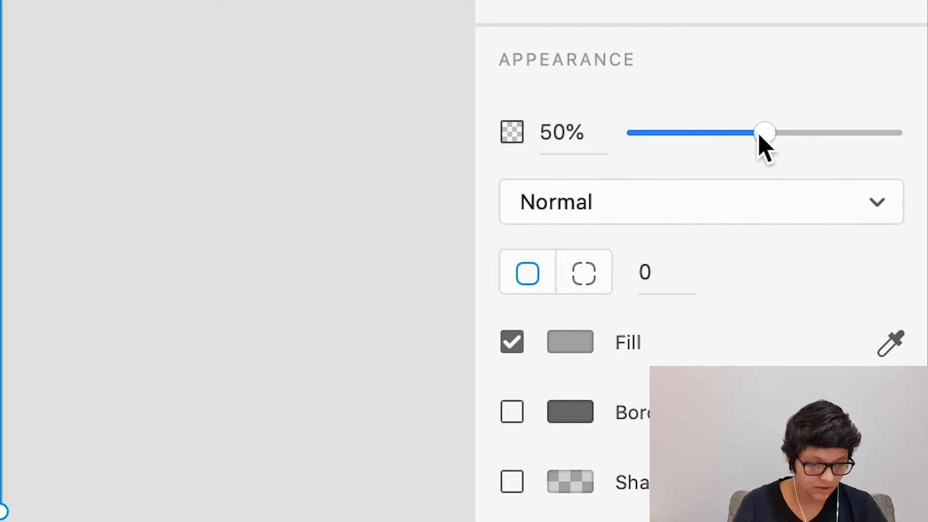
pyautogui.moveTo(833, 279); pyautogui.dragTo(805, 279)
pyautogui.moveTo(670, 136); pyautogui.dragTo(568, 129)
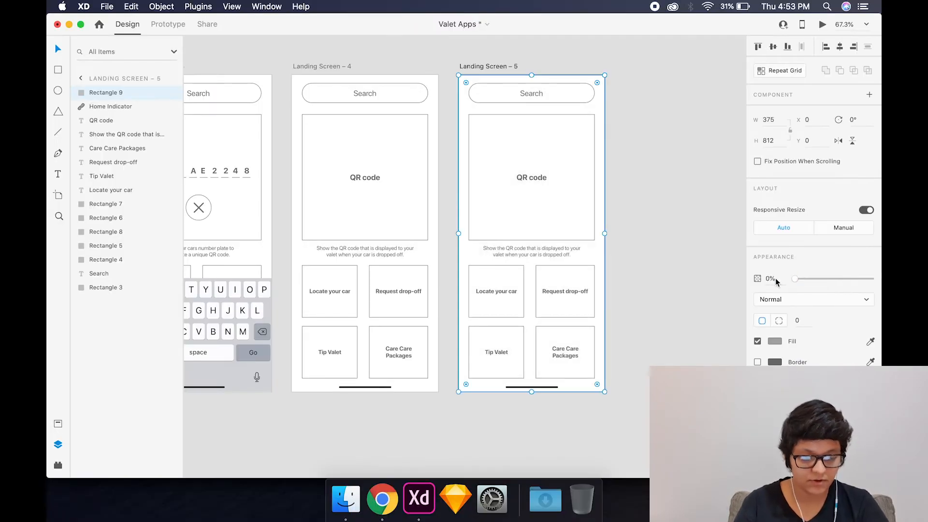
pyautogui.write('50')
pyautogui.press('Return')
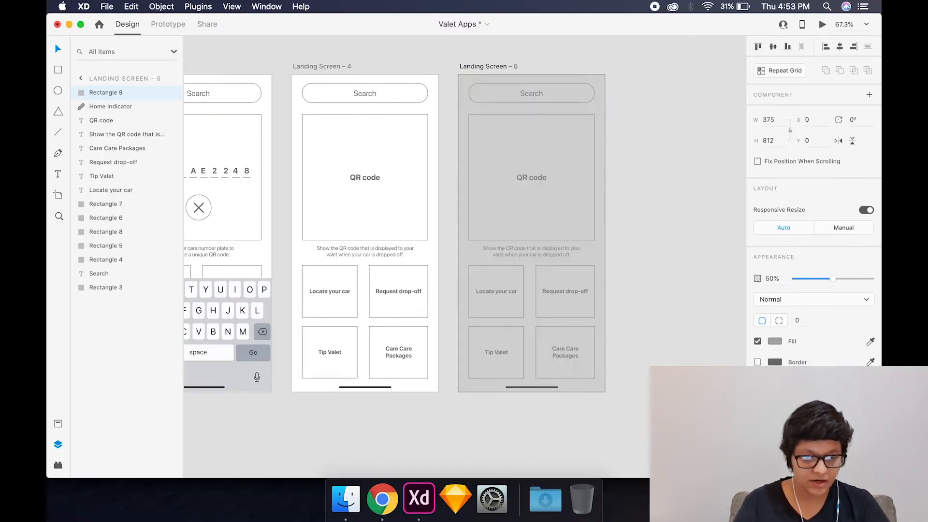
pyautogui.click(629, 291)
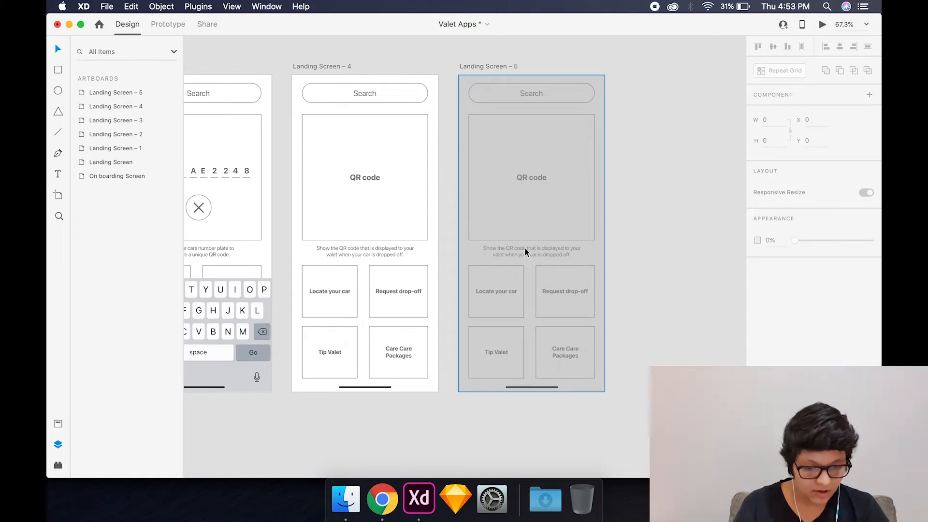
pyautogui.click(538, 265)
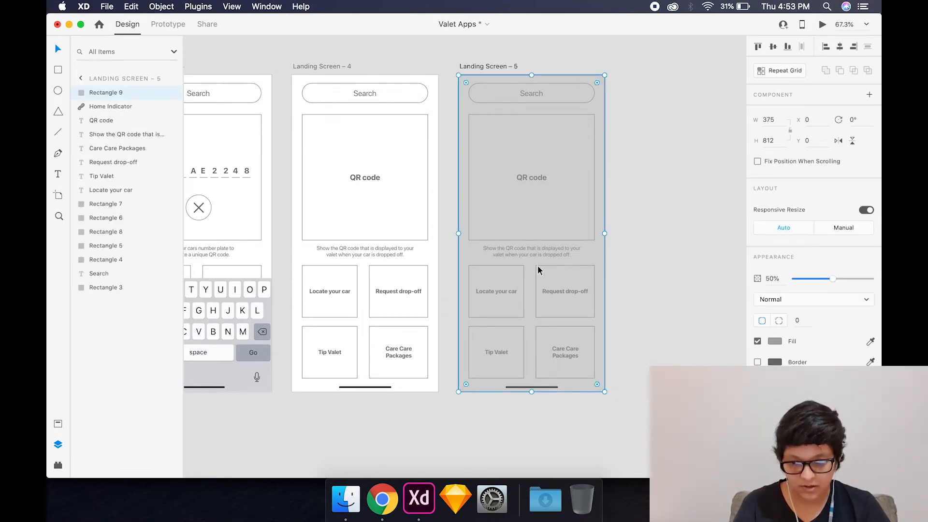
pyautogui.click(616, 270)
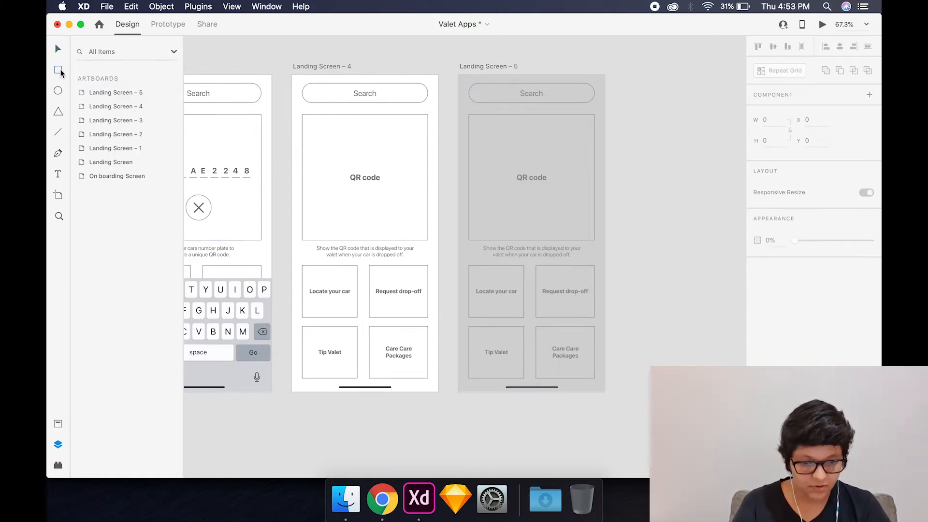
# - Draw a white popup rectangle about 497 high over the grey overlay and widen it to match the QR code square
pyautogui.press('r')
pyautogui.moveTo(485, 132)
pyautogui.mouseDown()
pyautogui.moveTo(549, 149)
pyautogui.moveTo(619, 334)
pyautogui.moveTo(592, 326)
pyautogui.mouseUp()
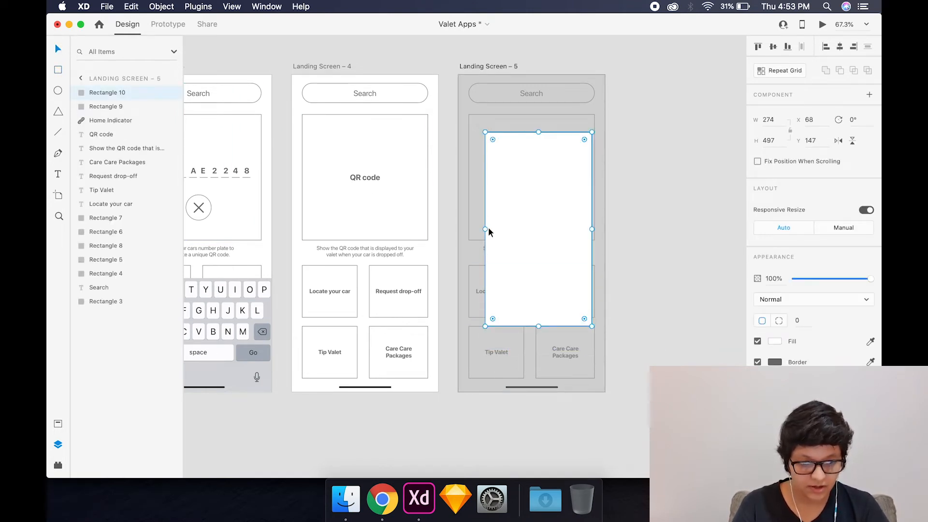
pyautogui.moveTo(486, 228); pyautogui.dragTo(465, 227)
pyautogui.moveTo(468, 227); pyautogui.dragTo(469, 228)
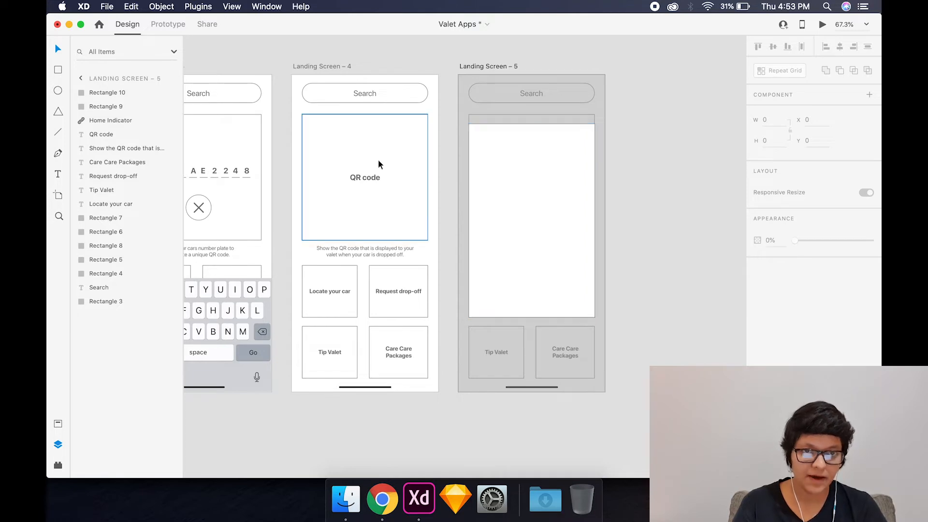
# - Copy the QR code label into the upper part of the popup, reword it "Locate your car" and centre it horizontally
pyautogui.moveTo(357, 178); pyautogui.dragTo(538, 134)
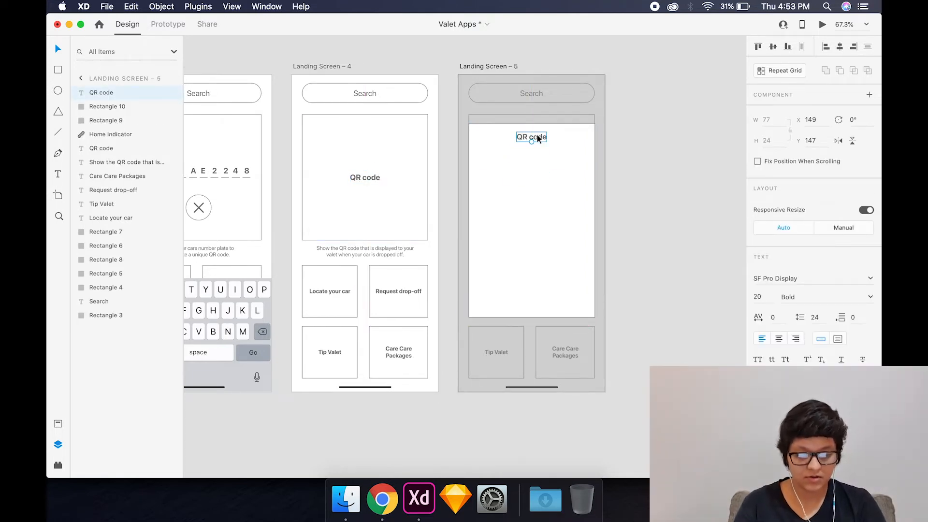
pyautogui.doubleClick(537, 136)
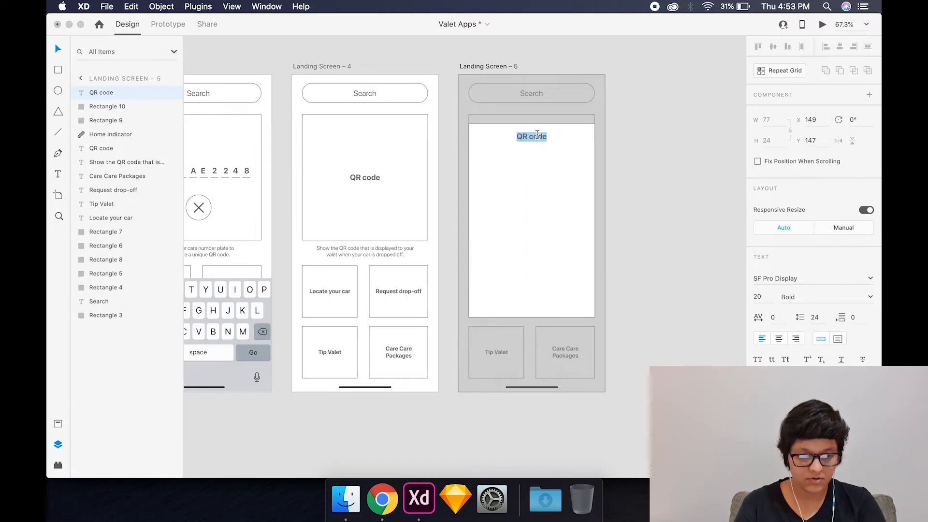
pyautogui.write('Locate your')
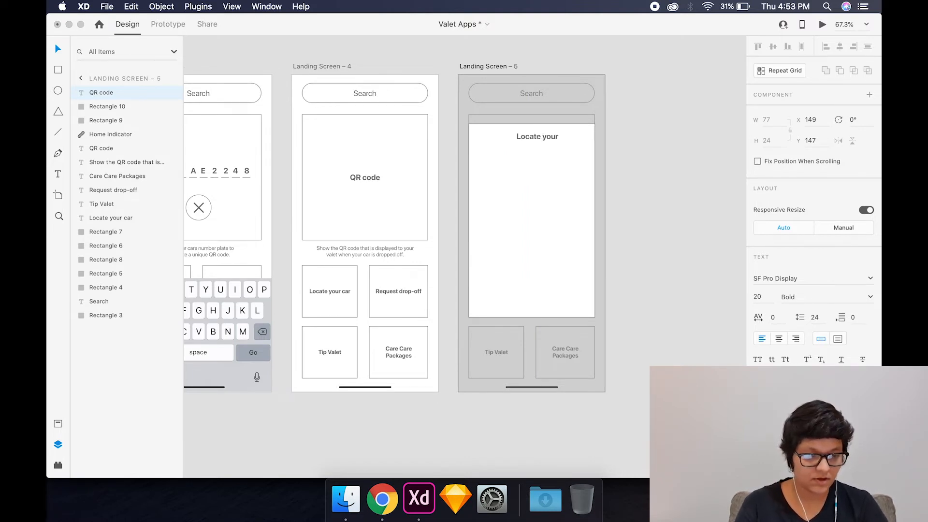
pyautogui.write(' car')
pyautogui.press('Escape')
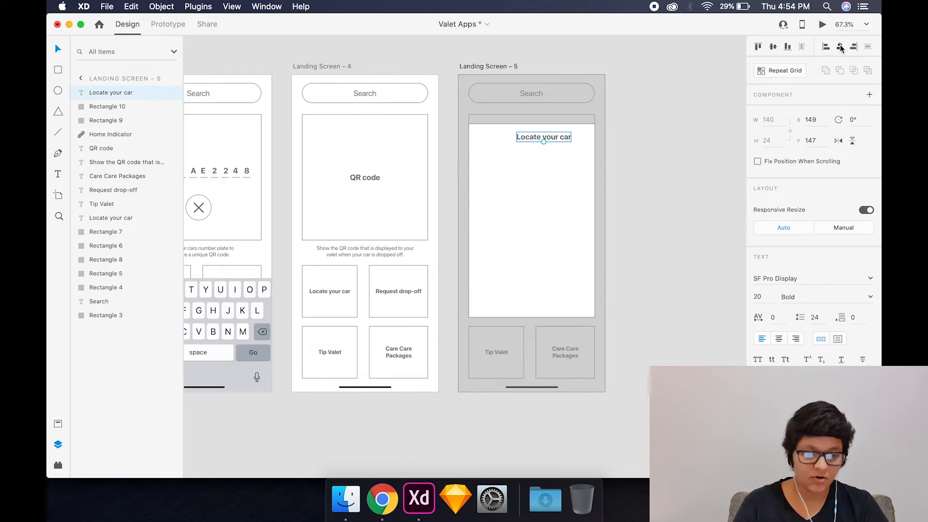
pyautogui.click(711, 121)
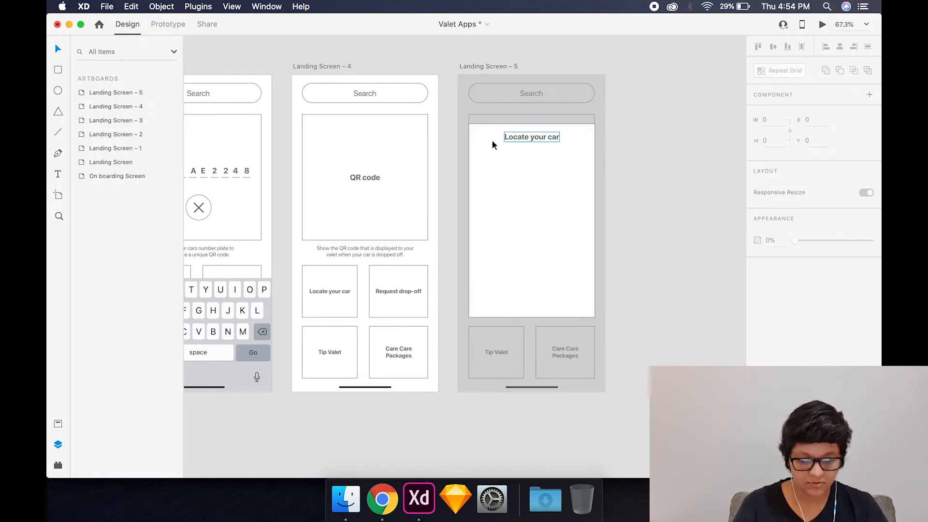
# - Copy the QR code square into the popup below its heading, resize it to about 268 by 319 and centre it horizontally
pyautogui.click(426, 155)
pyautogui.press('super+d')
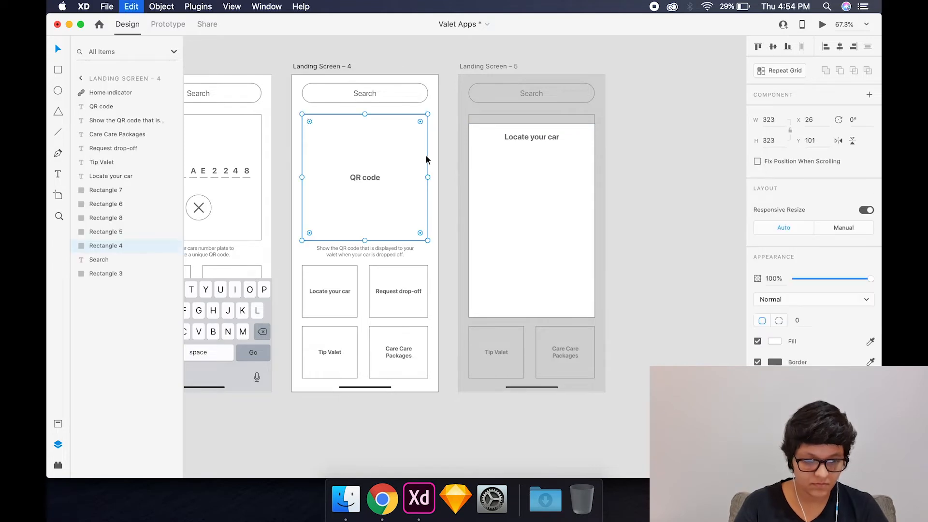
pyautogui.moveTo(407, 201); pyautogui.dragTo(583, 237)
pyautogui.moveTo(604, 279); pyautogui.dragTo(583, 276)
pyautogui.click(840, 48)
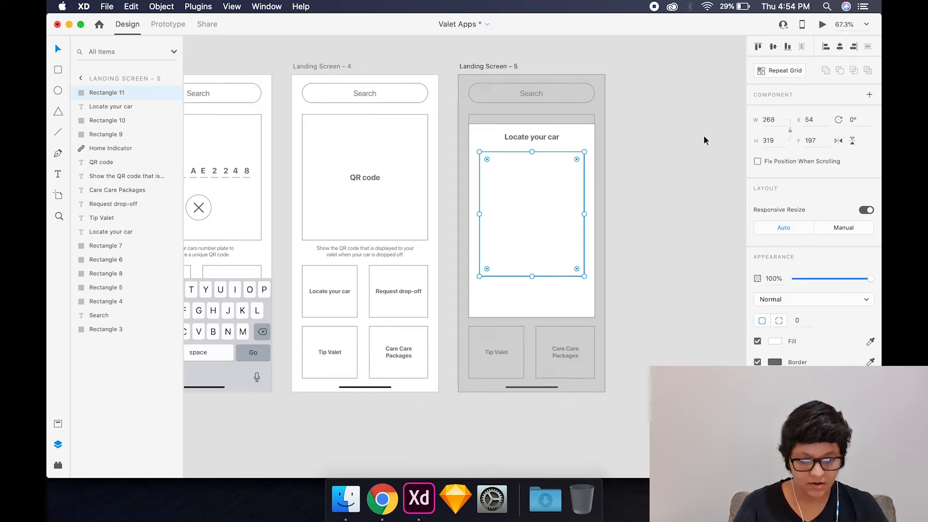
pyautogui.press('Escape')
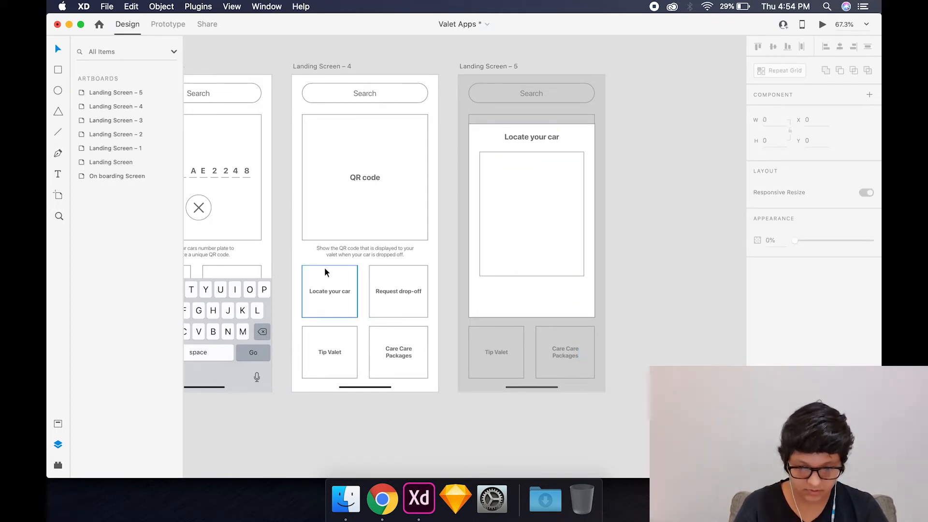
# - Copy the Get Started button with its label from the On boarding Screen into the popup, below the inner rectangle on Landing Screen – 5
pyautogui.hscroll(-10, 324, 268)
pyautogui.hscroll(-15, 324, 268)
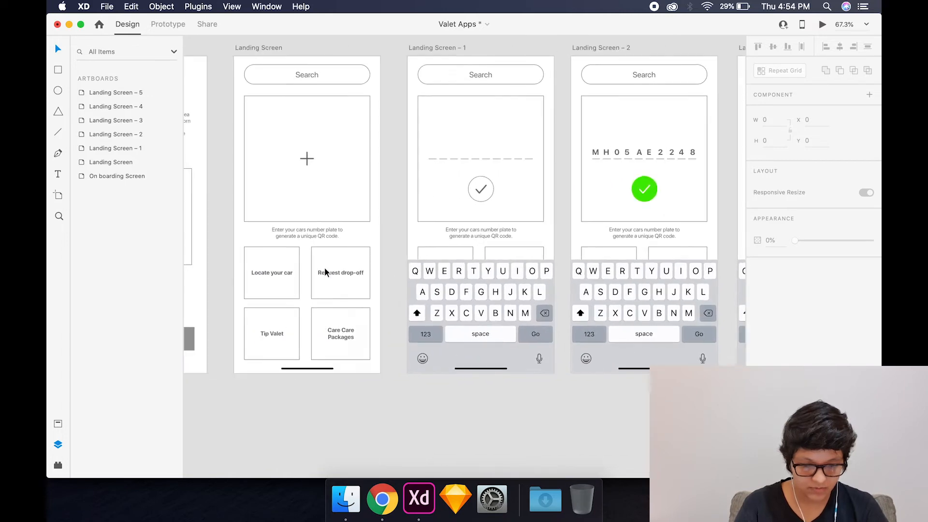
pyautogui.click(484, 346)
pyautogui.click(463, 346)
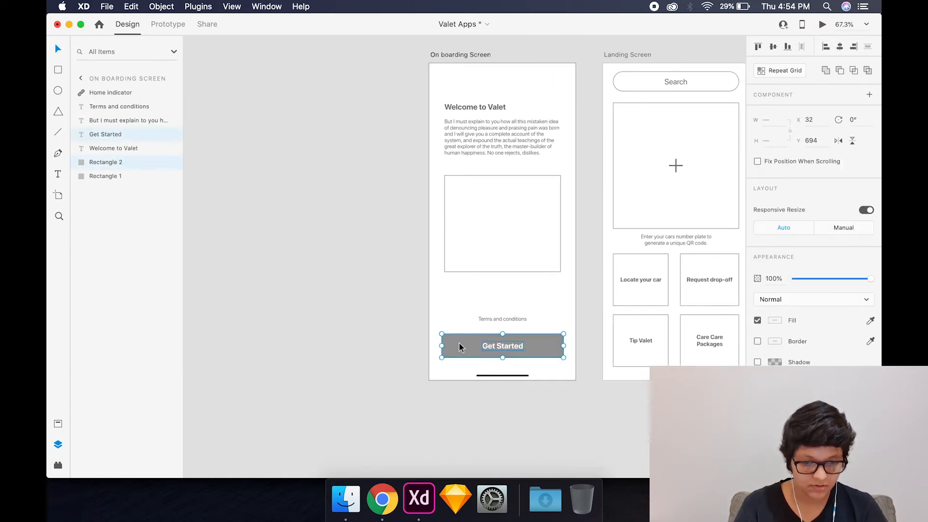
pyautogui.hscroll(20, 460, 344)
pyautogui.hscroll(3, 459, 343)
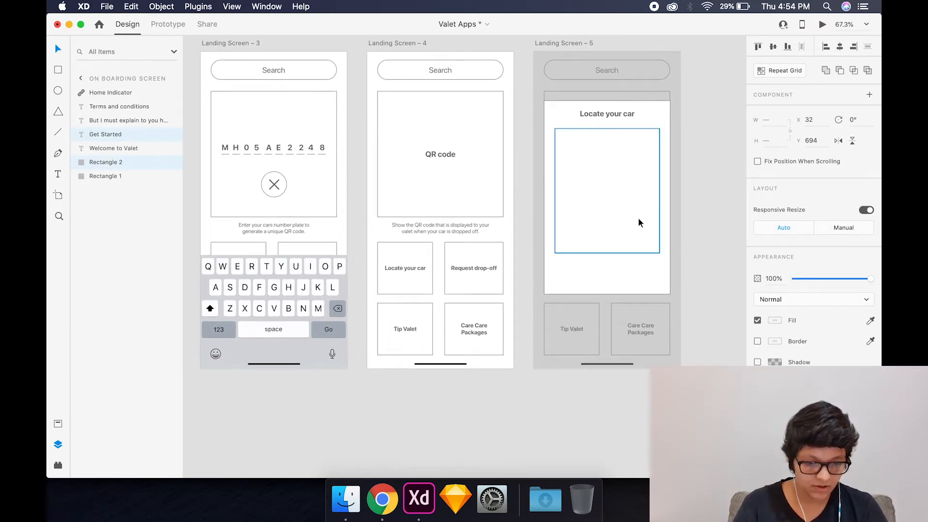
pyautogui.click(634, 225)
pyautogui.press('super+v')
pyautogui.moveTo(634, 332); pyautogui.dragTo(634, 274)
pyautogui.click(703, 284)
# - Narrow the popup's button to 268 wide, in line with the inner rectangle, and reduce its height slightly from its upper edge
pyautogui.scroll(5, 702, 280)
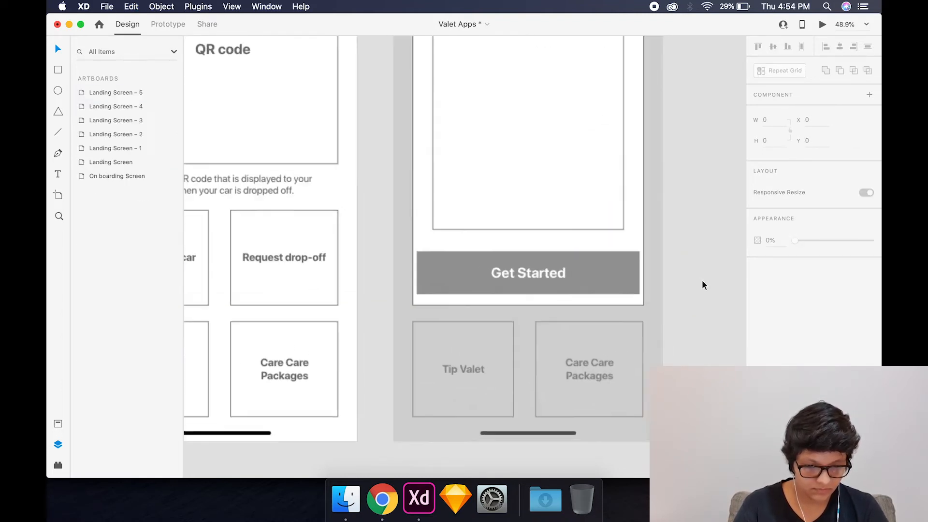
pyautogui.click(633, 276)
pyautogui.moveTo(637, 272); pyautogui.dragTo(621, 272)
pyautogui.moveTo(409, 272); pyautogui.dragTo(425, 272)
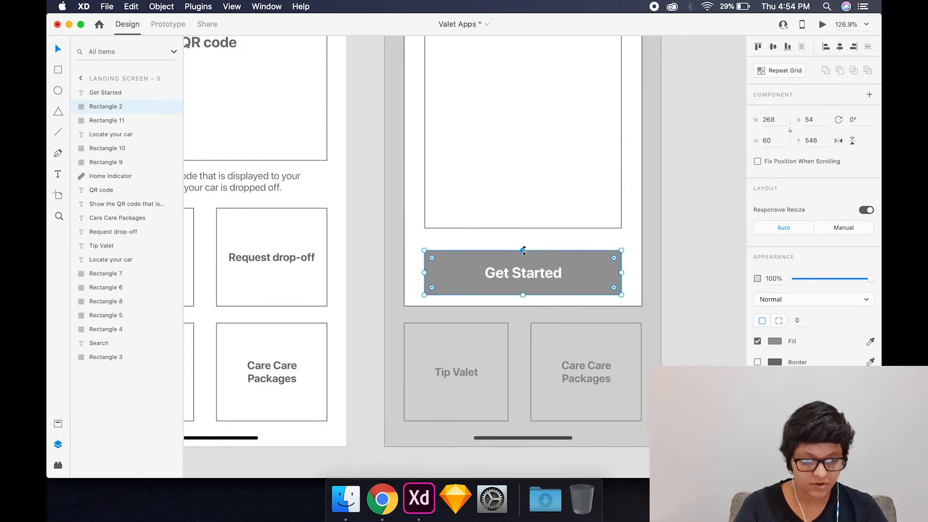
pyautogui.moveTo(523, 250); pyautogui.dragTo(523, 257)
# - Centre the popup button's label vertically on the shortened button and reword it "Request Drop-off"
pyautogui.click(524, 273)
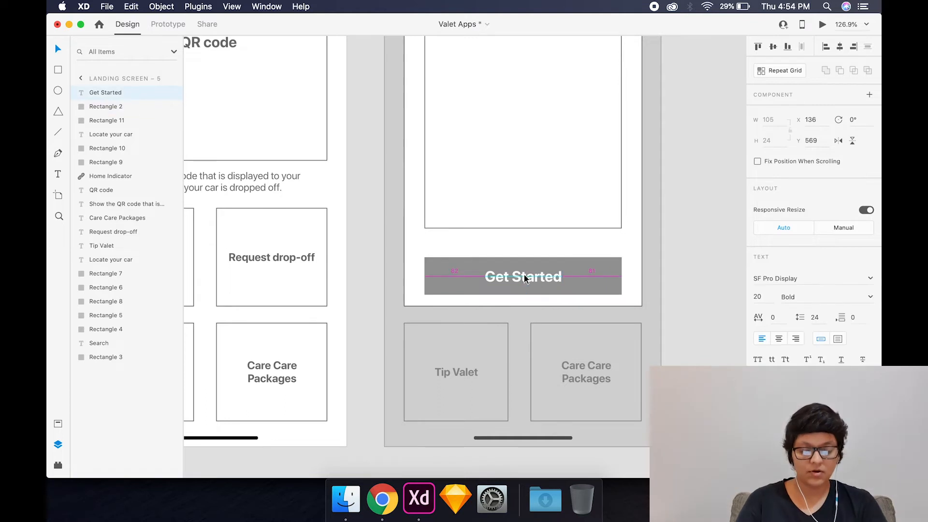
pyautogui.doubleClick(524, 275)
pyautogui.write('Request Drop-off')
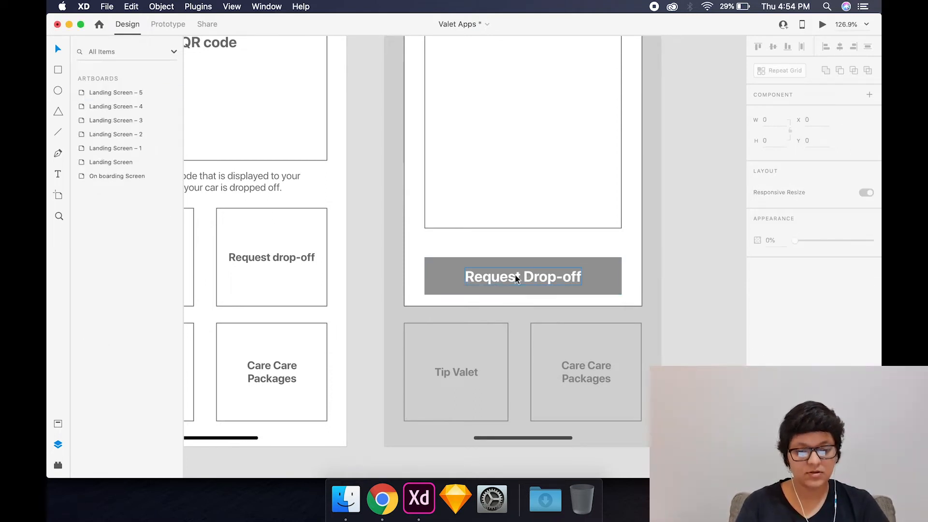
# - Duplicate the Request Drop-off button with its label directly above the original, leaving a small gap
pyautogui.click(533, 277)
pyautogui.keyDown('shift'); pyautogui.click(586, 273); pyautogui.keyUp('shift')
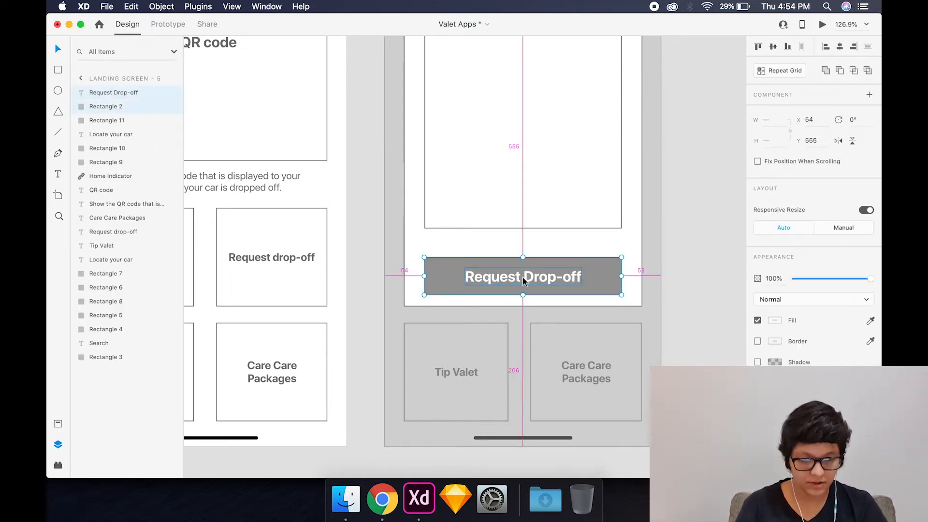
pyautogui.moveTo(523, 277); pyautogui.dragTo(523, 236)
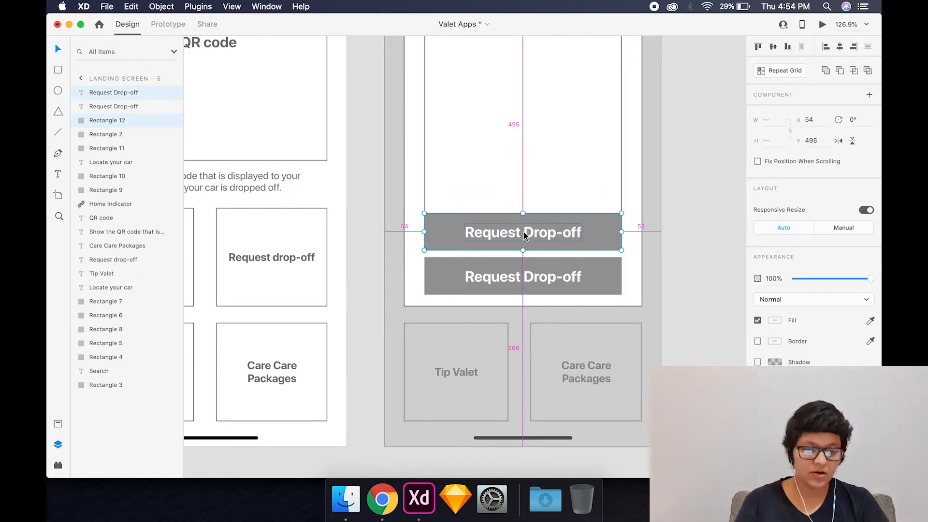
# - Reword the upper button's label "Tip Valet" and centre it horizontally on the button
pyautogui.doubleClick(511, 233)
pyautogui.doubleClick(510, 233)
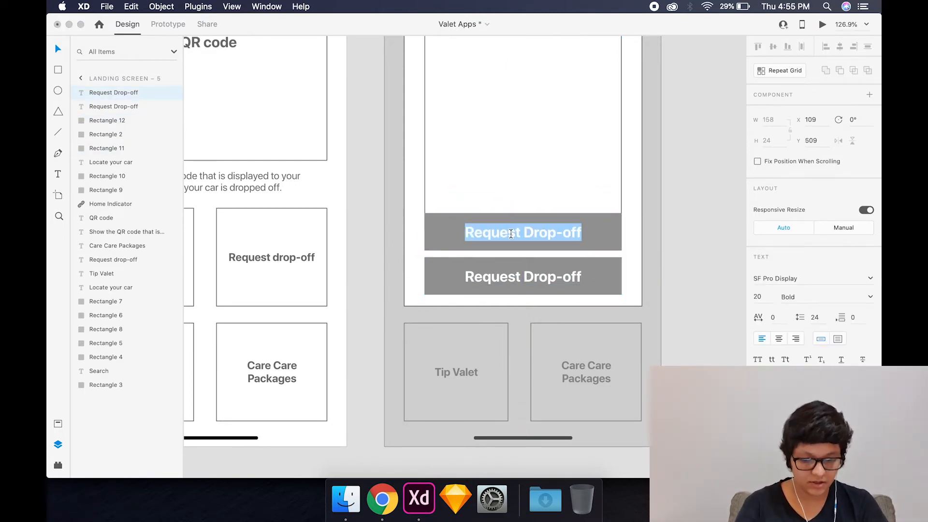
pyautogui.write('Tip Valet')
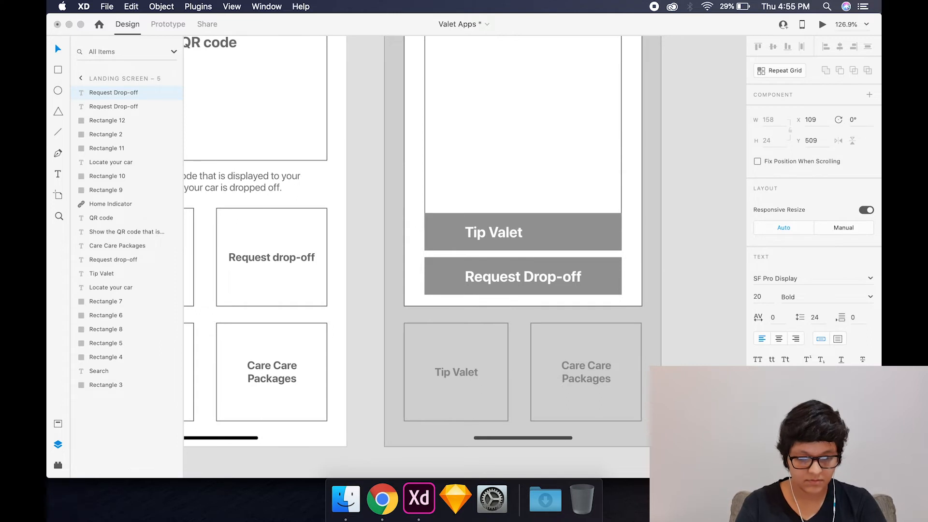
pyautogui.press('Escape')
pyautogui.keyDown('shift'); pyautogui.click(570, 237); pyautogui.keyUp('shift')
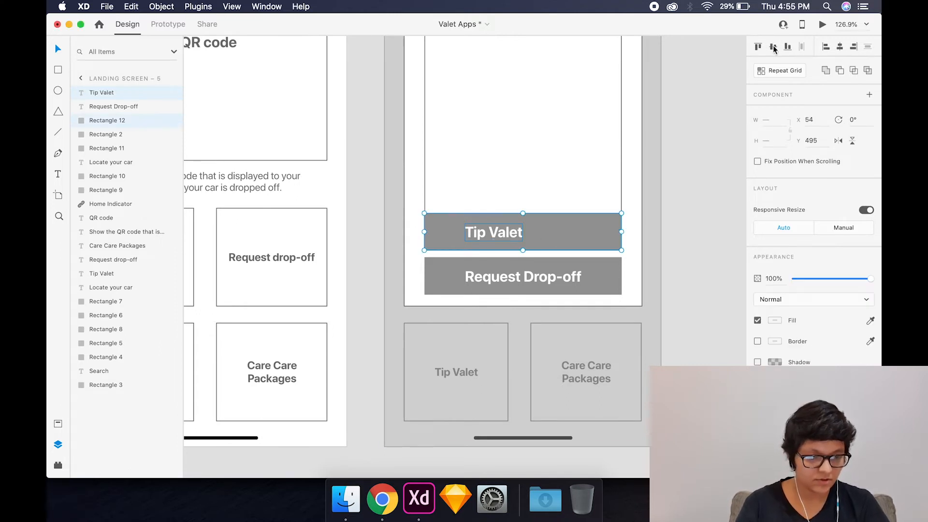
pyautogui.click(841, 47)
pyautogui.click(707, 131)
# - Shorten the popup's inner rectangle to clear the Tip Valet button, and raise its top edge closer to the heading
pyautogui.scroll(2, 640, 155)
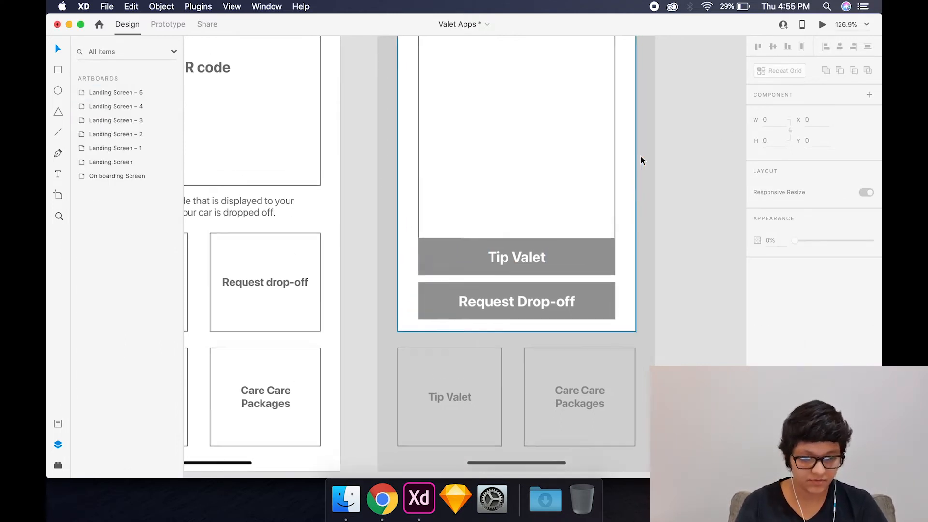
pyautogui.click(613, 198)
pyautogui.scroll(-5, 525, 254)
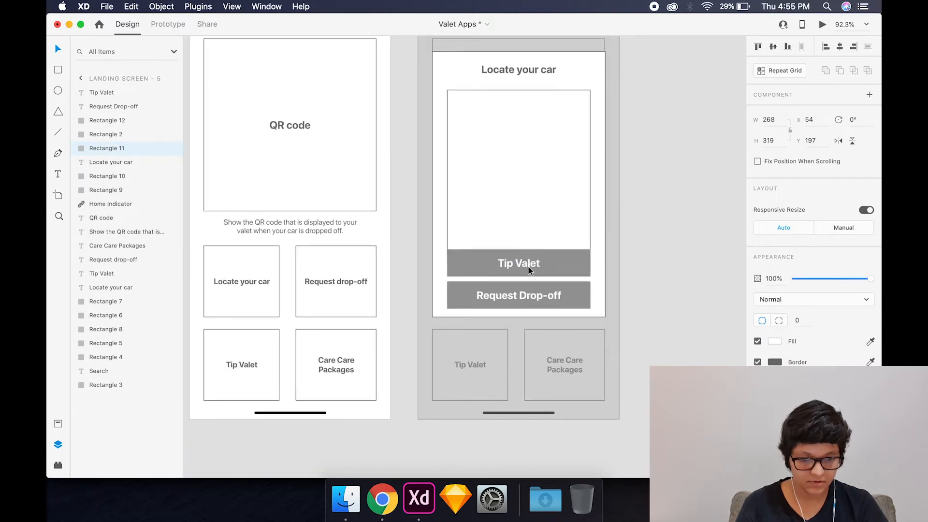
pyautogui.moveTo(520, 260); pyautogui.dragTo(519, 242)
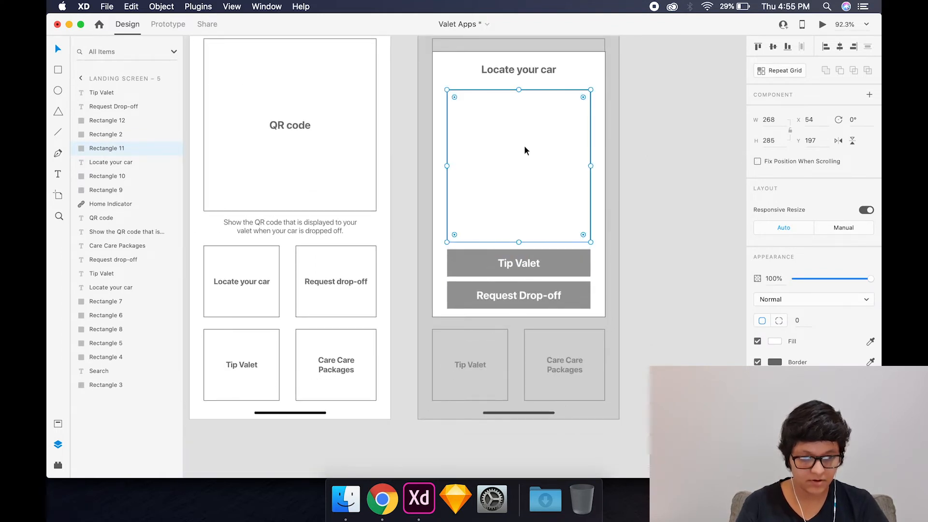
pyautogui.moveTo(518, 90); pyautogui.dragTo(519, 84)
pyautogui.click(649, 130)
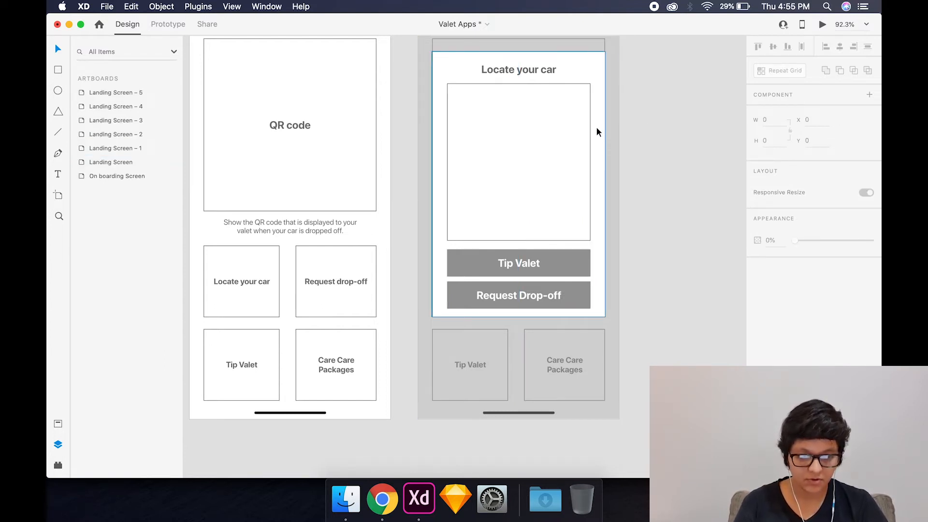
# - Copy the cross icon from Landing Screen – 3 into the popup's upper-right corner and shrink it to 12 by 12
pyautogui.hscroll(-10, 596, 126)
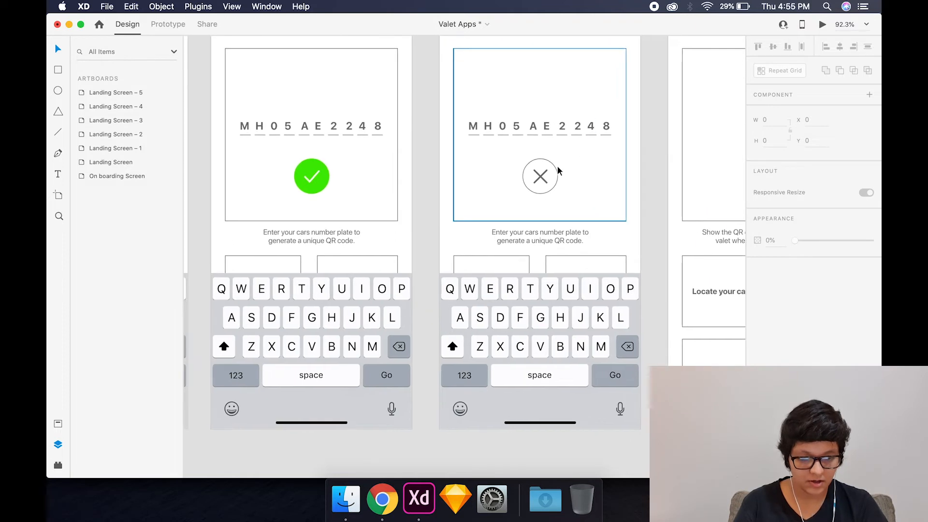
pyautogui.click(543, 177)
pyautogui.hscroll(10, 542, 177)
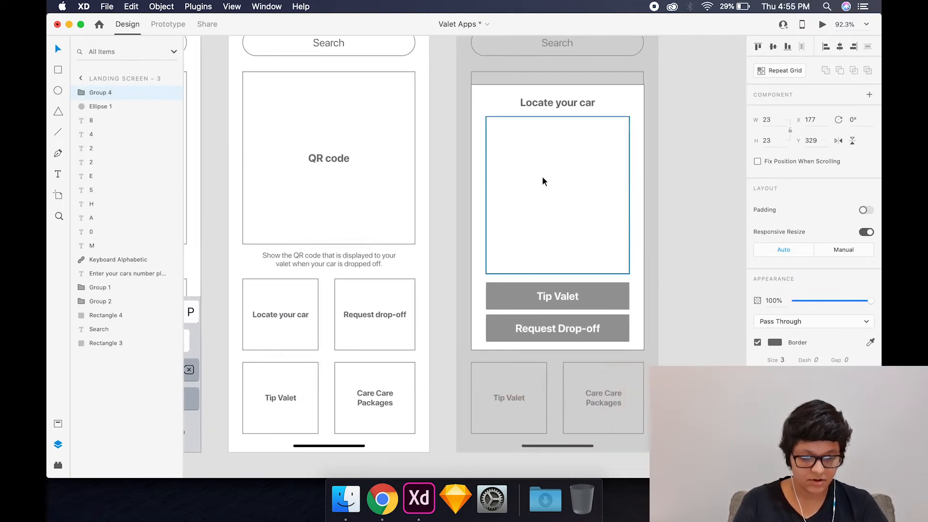
pyautogui.click(543, 178)
pyautogui.press('super+v')
pyautogui.moveTo(557, 198); pyautogui.dragTo(627, 99)
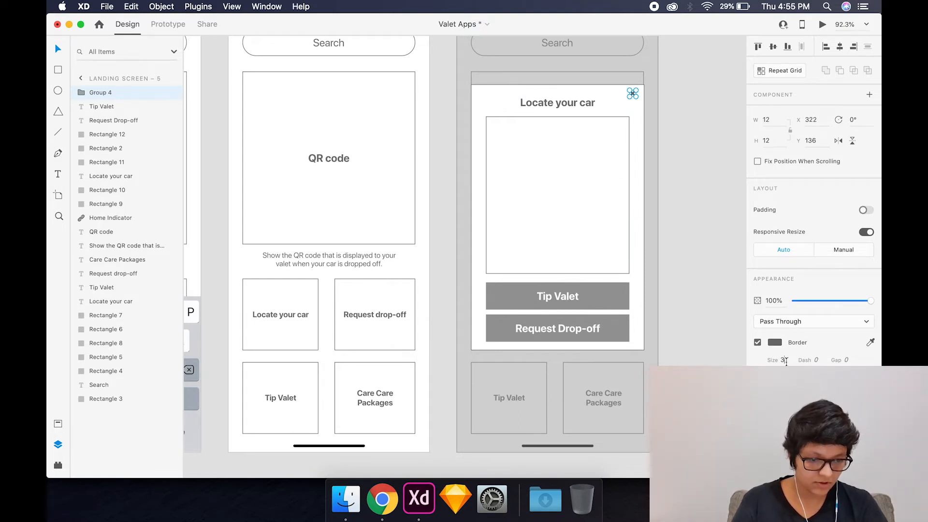
# - Refine the popup's cross icon with a border size of 2 and a slightly lower position, and save the document
pyautogui.press('Return')
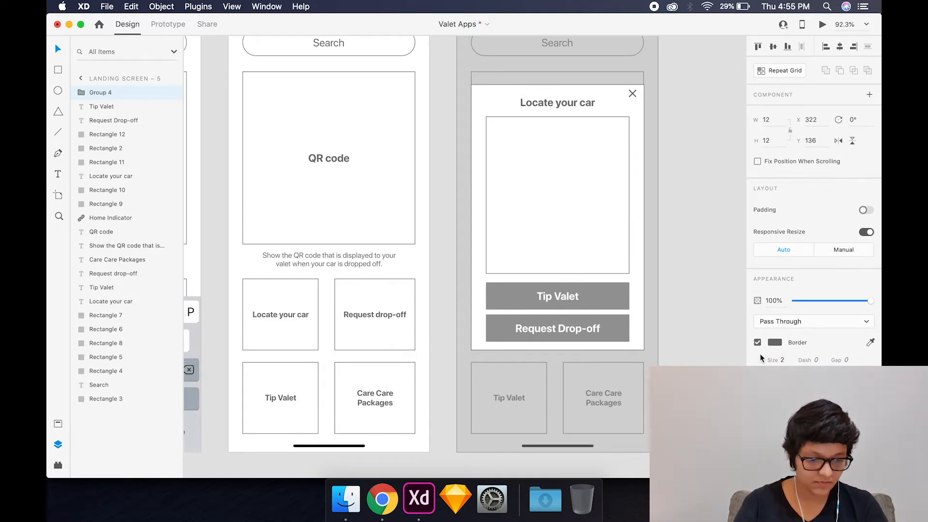
pyautogui.click(677, 289)
pyautogui.click(634, 93)
pyautogui.moveTo(634, 93); pyautogui.dragTo(634, 95)
pyautogui.click(688, 133)
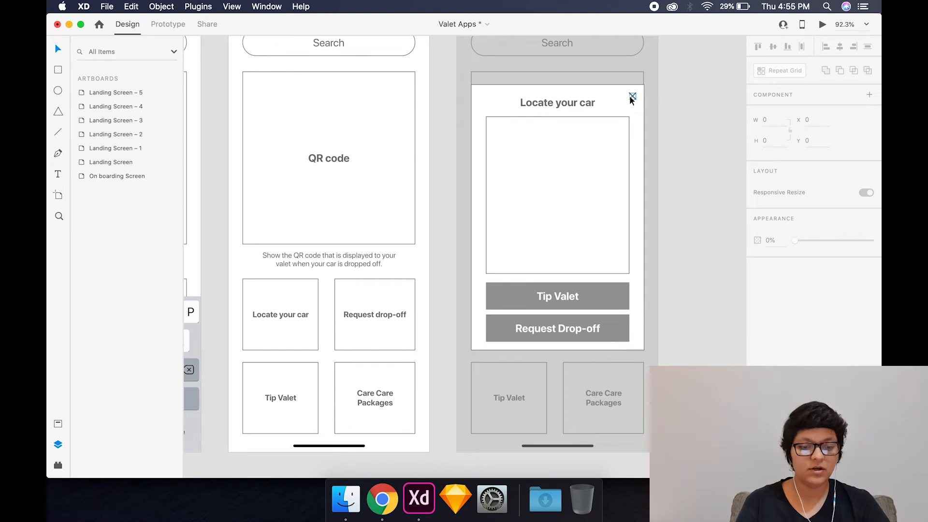
pyautogui.scroll(-5, 711, 184)
pyautogui.press('super+s')
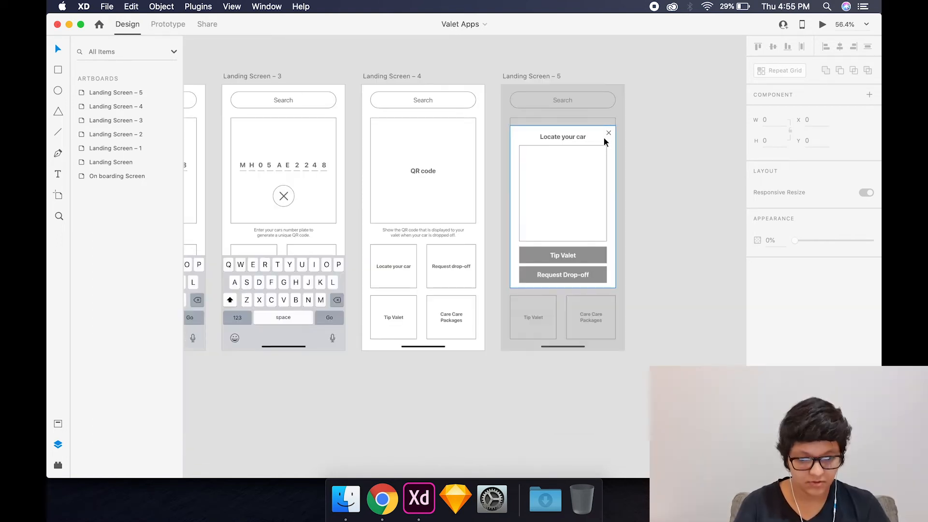
# - Round the corners of the white Locate your car popup with a radius of 20
pyautogui.scroll(4, 596, 211)
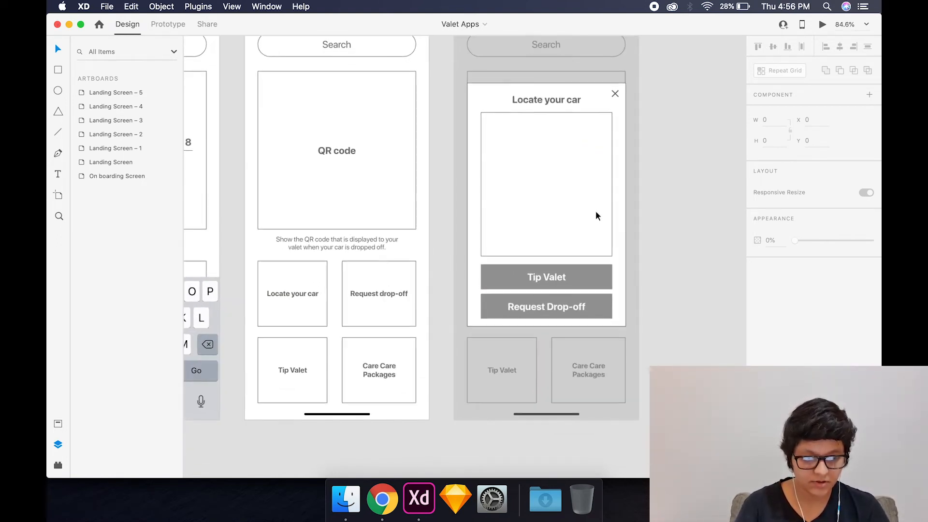
pyautogui.click(622, 216)
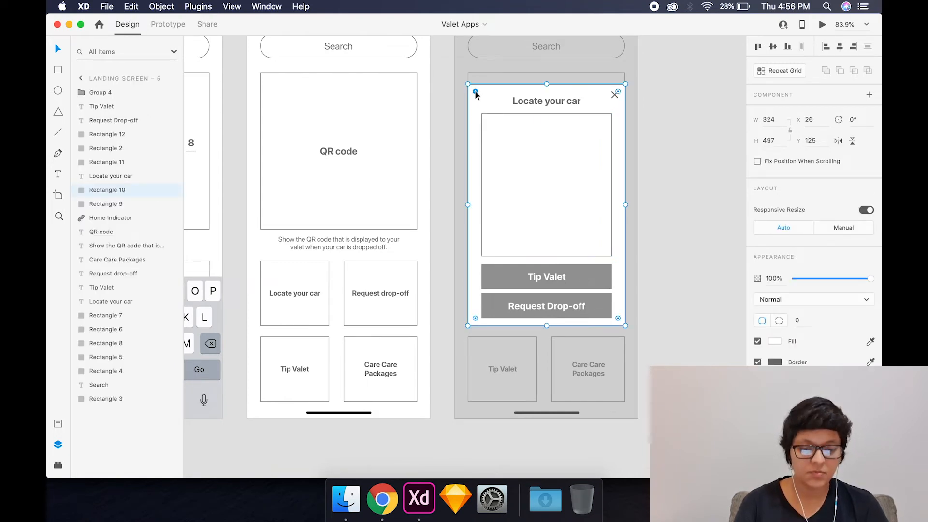
pyautogui.scroll(5, 481, 113)
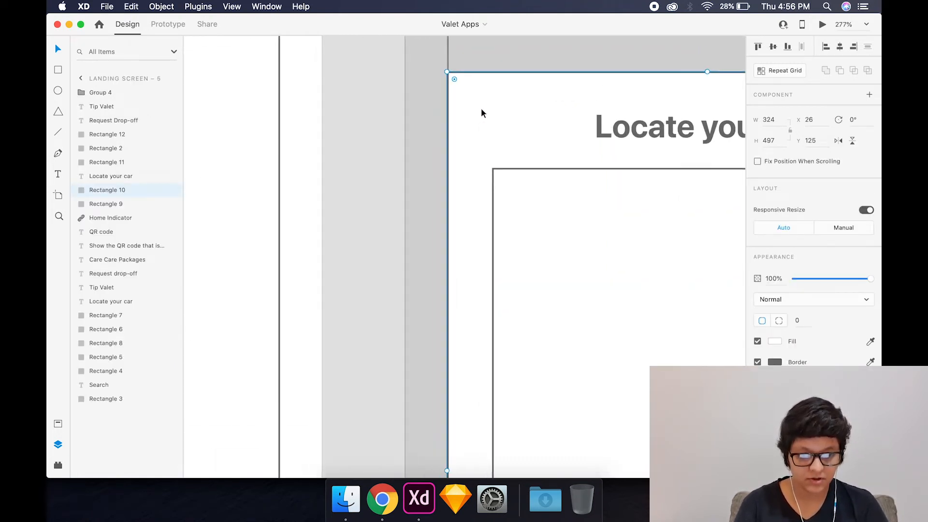
pyautogui.moveTo(455, 79); pyautogui.dragTo(495, 116)
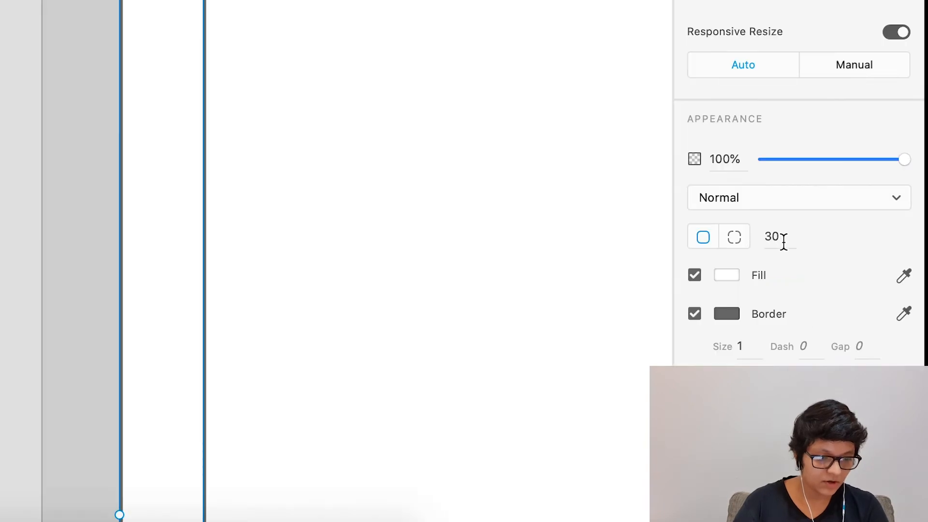
pyautogui.click(768, 240)
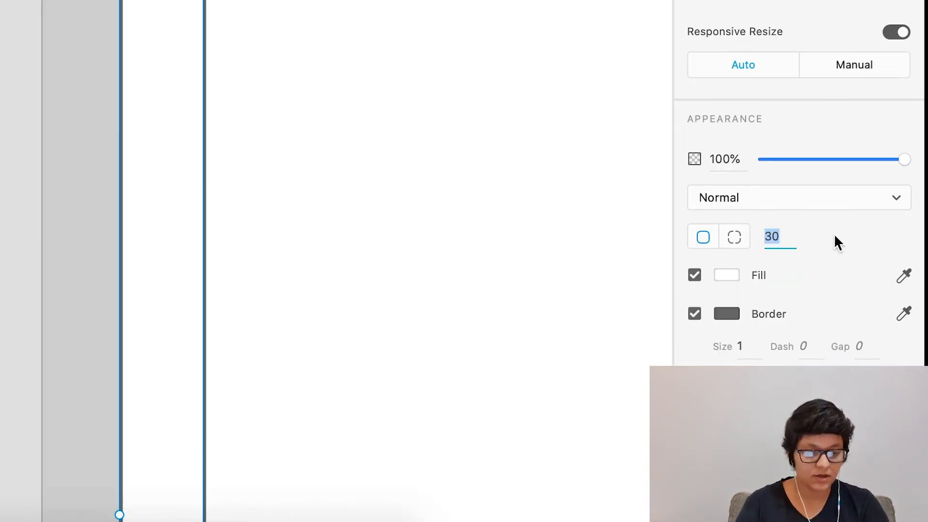
pyautogui.write('20')
pyautogui.press('Return')
pyautogui.click(349, 235)
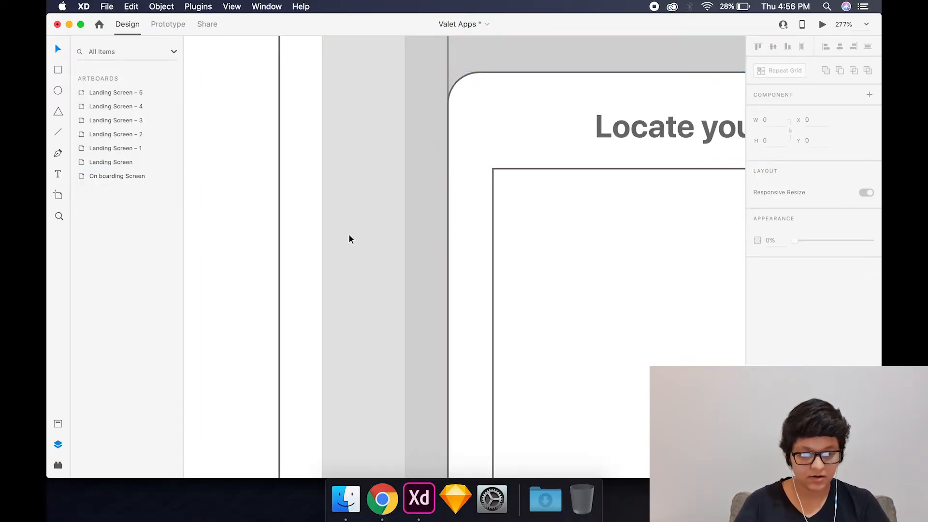
pyautogui.scroll(-5, 349, 234)
pyautogui.scroll(-3, 349, 235)
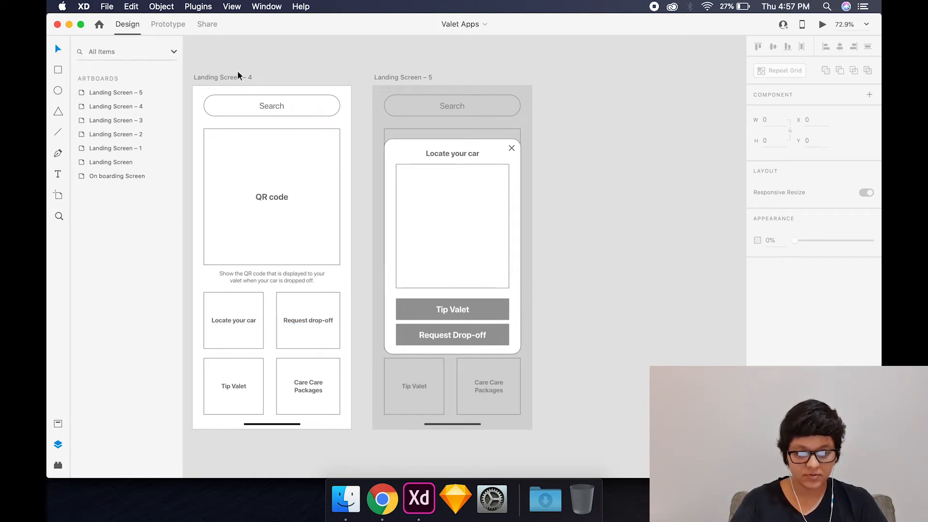
# - Duplicate the Landing Screen – 4 artboard and place the copy beside Landing Screen – 5
pyautogui.moveTo(216, 77); pyautogui.dragTo(578, 132)
pyautogui.hscroll(2, 316, 332)
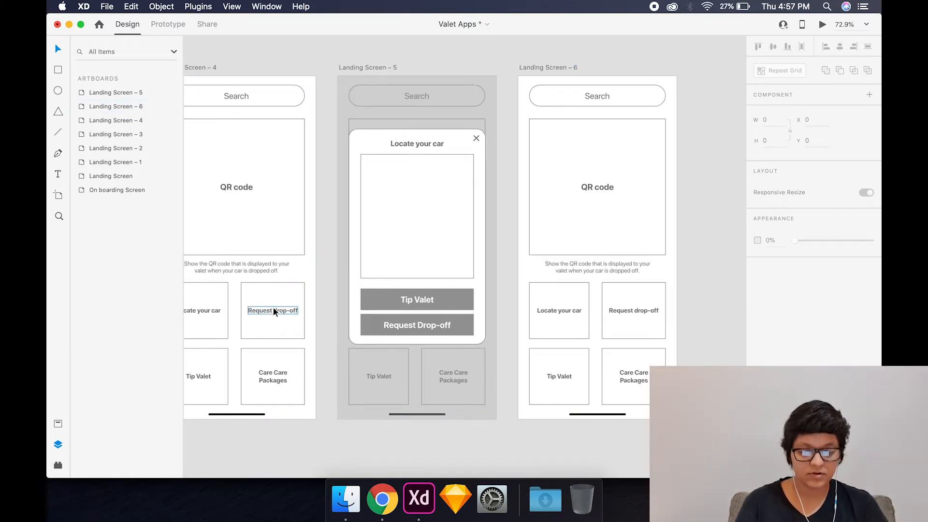
# - Move the Request drop-off label on Landing Screen – 6 higher in its card and rewrite it as "Drop-off Requested"
pyautogui.click(638, 309)
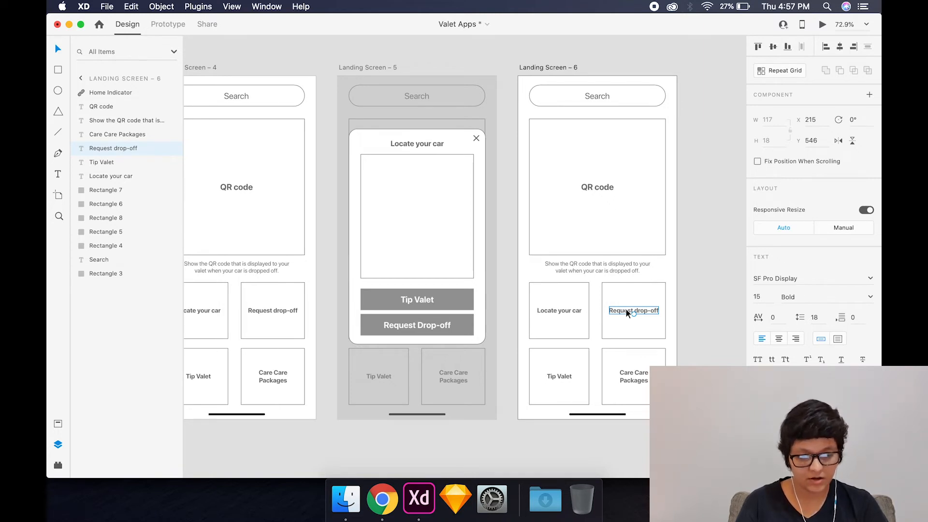
pyautogui.moveTo(626, 308); pyautogui.dragTo(628, 297)
pyautogui.doubleClick(628, 298)
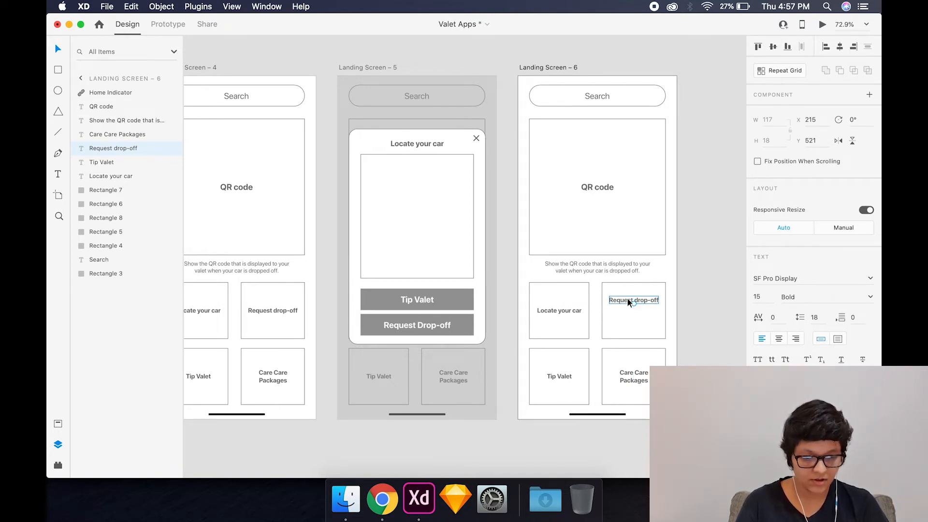
pyautogui.write('Drop-off')
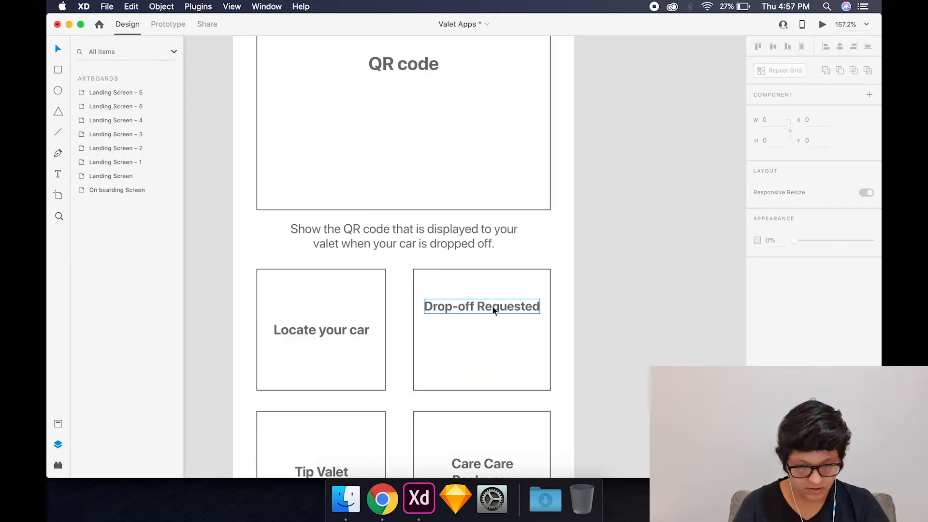
# - Duplicate the Drop-off Requested label beneath itself and turn the copy into smaller two-line text reading "Your car will arrive in 5 mins"
pyautogui.moveTo(493, 306); pyautogui.dragTo(493, 325)
pyautogui.doubleClick(493, 327)
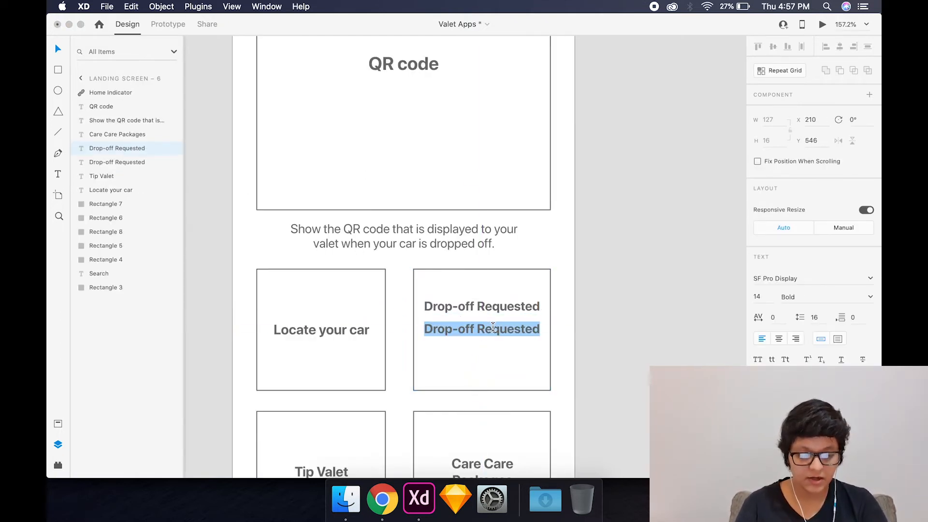
pyautogui.write('Your car will a')
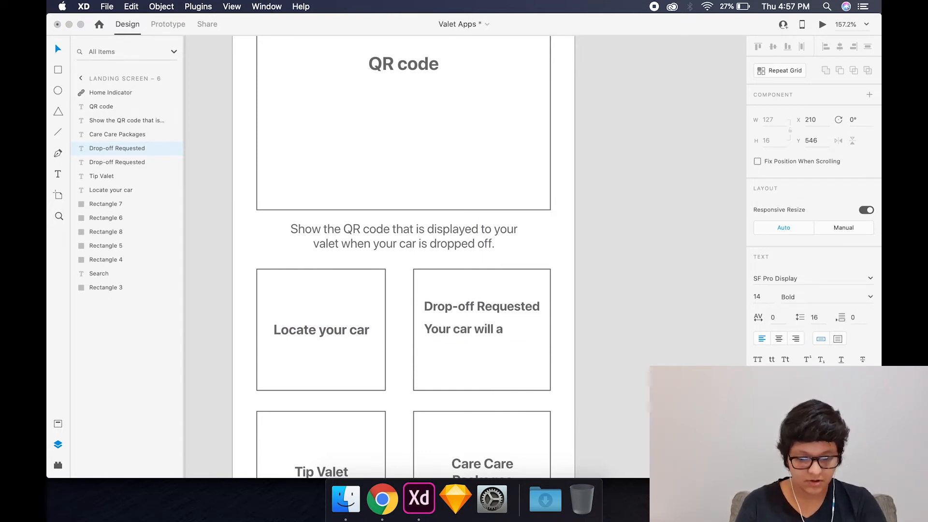
pyautogui.write('rrive in 5 mins')
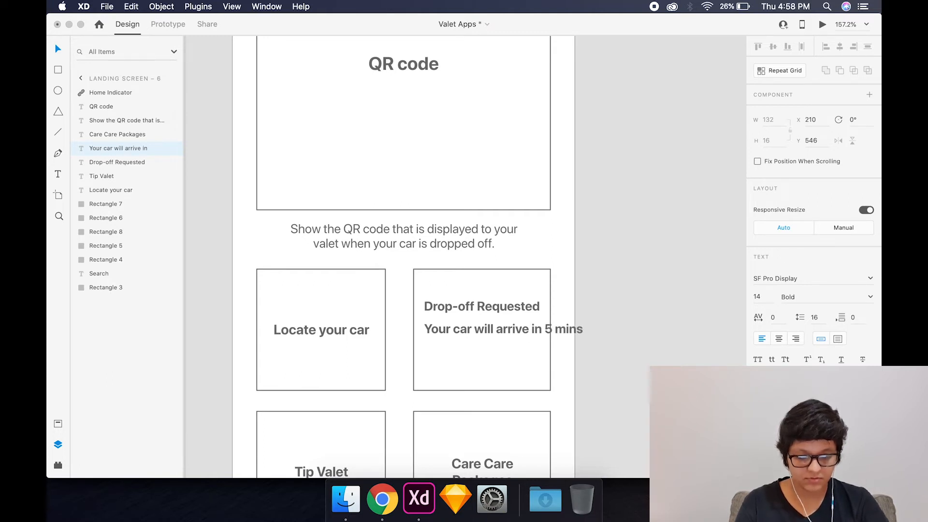
pyautogui.scroll(-3, 573, 359)
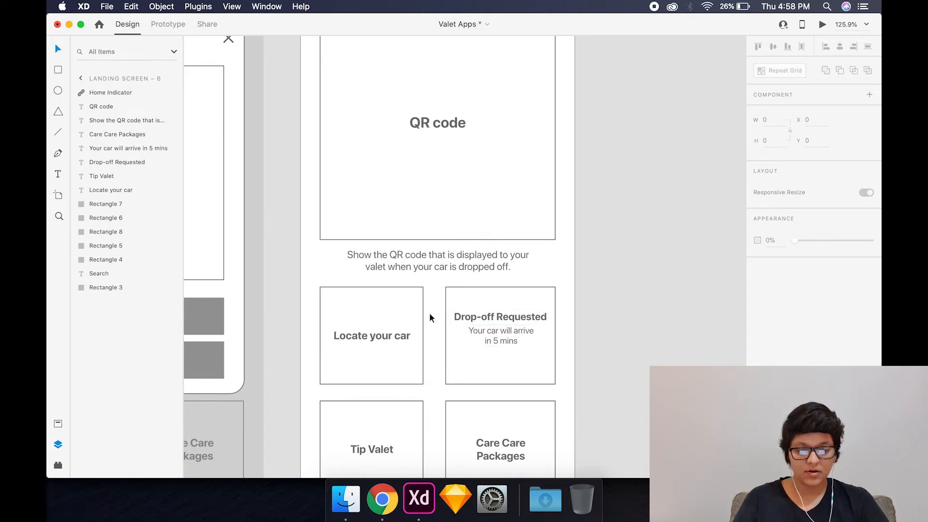
pyautogui.scroll(-1, 491, 344)
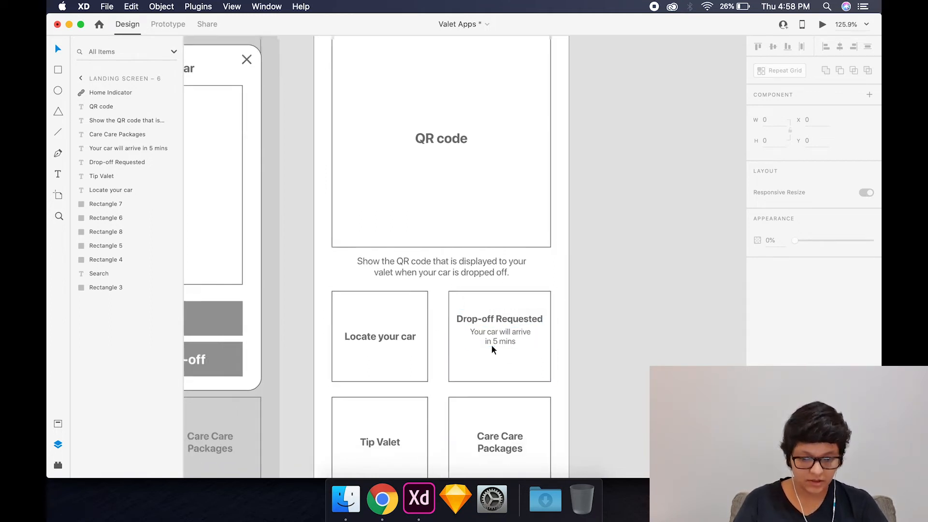
pyautogui.scroll(-5, 492, 344)
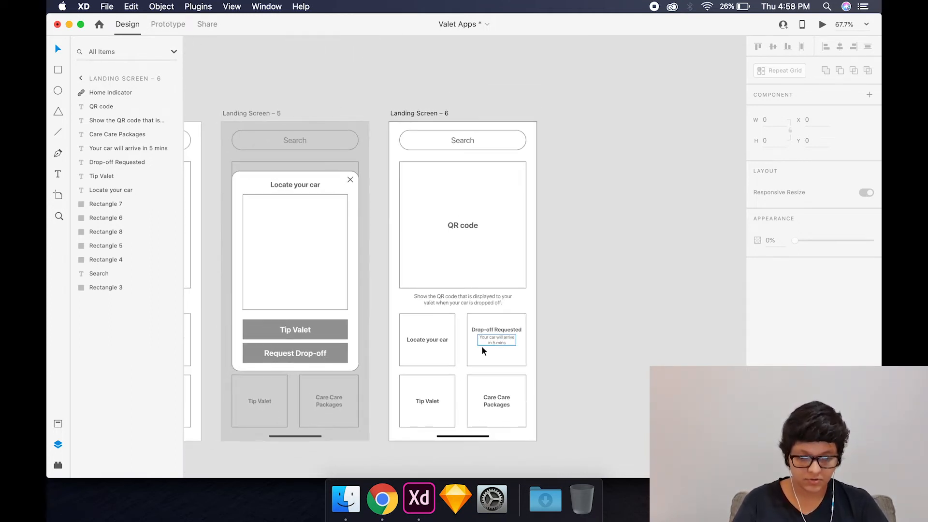
# - Copy the grey Request Drop-off button rectangle from the Landing Screen – 5 popup into Landing Screen – 6
pyautogui.click(335, 332)
pyautogui.press('super+c')
pyautogui.click(505, 332)
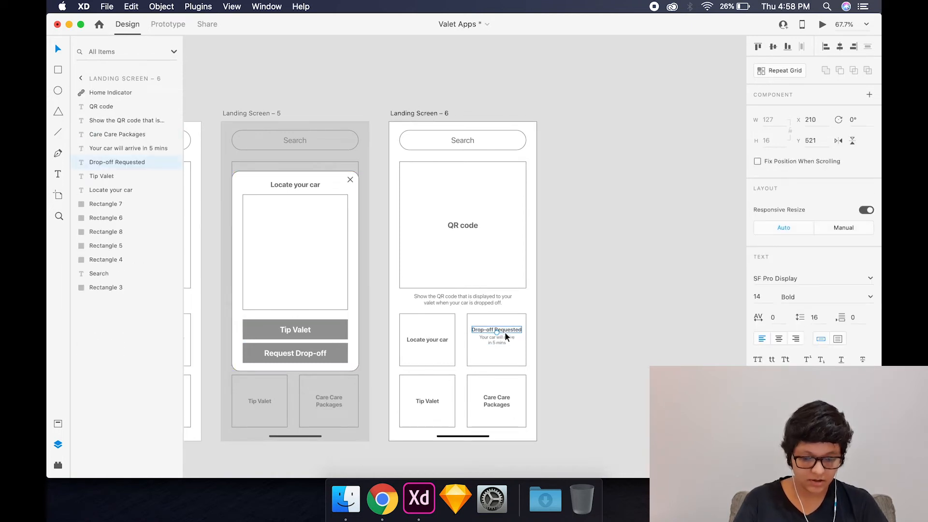
pyautogui.press('super+v')
pyautogui.scroll(6, 448, 325)
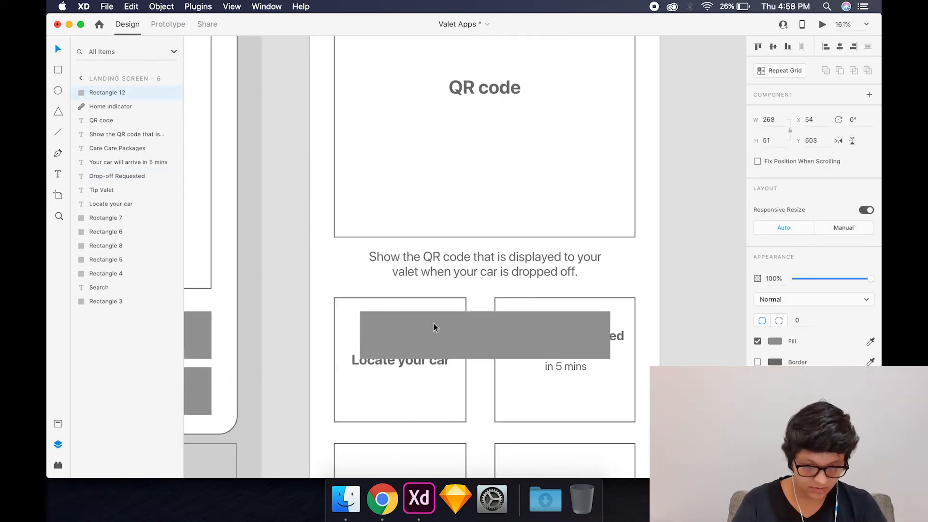
# - Resize the grey rectangle to about 139 by 29 and centre it horizontally along the lower edge of the Drop-off Requested card
pyautogui.moveTo(386, 323); pyautogui.dragTo(526, 376)
pyautogui.hscroll(2, 666, 364)
pyautogui.moveTo(709, 353); pyautogui.dragTo(589, 375)
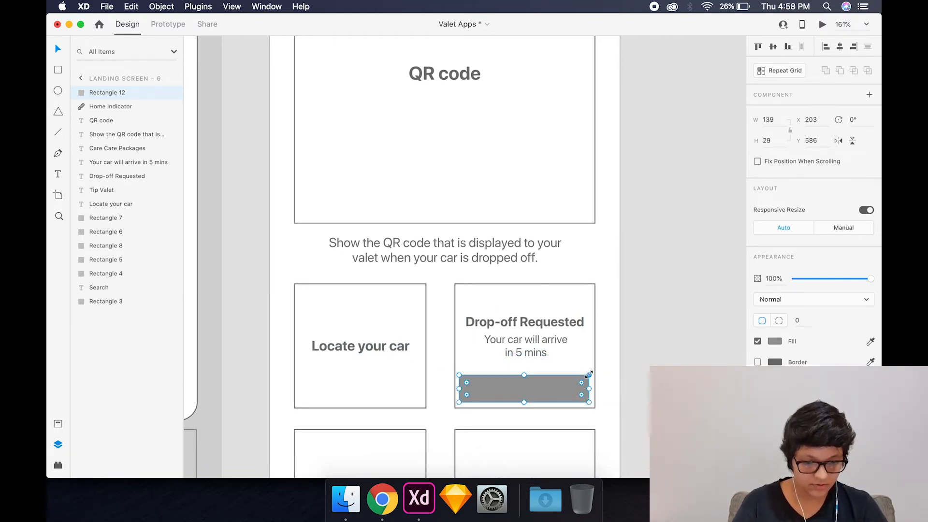
pyautogui.keyDown('shift'); pyautogui.click(595, 371); pyautogui.keyUp('shift')
pyautogui.click(841, 47)
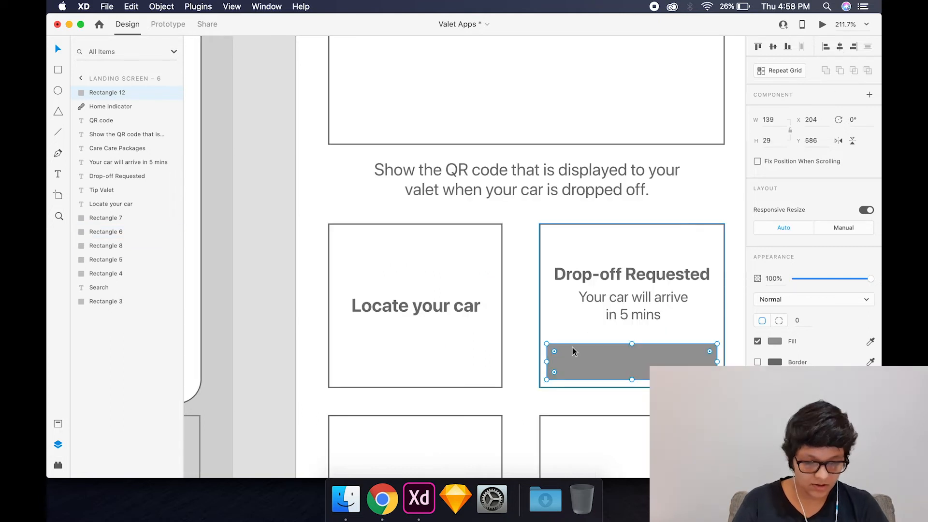
# - Paste the cross icon onto the grey bar in the Drop-off Requested card and make its border white
pyautogui.press('super+v')
pyautogui.moveTo(521, 257); pyautogui.dragTo(634, 362)
pyautogui.click(770, 342)
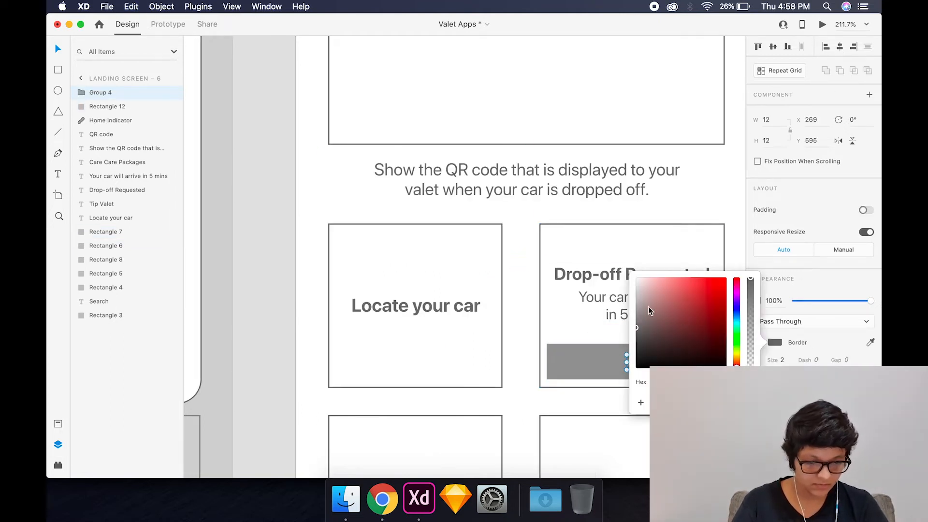
pyautogui.click(557, 300)
pyautogui.click(632, 365)
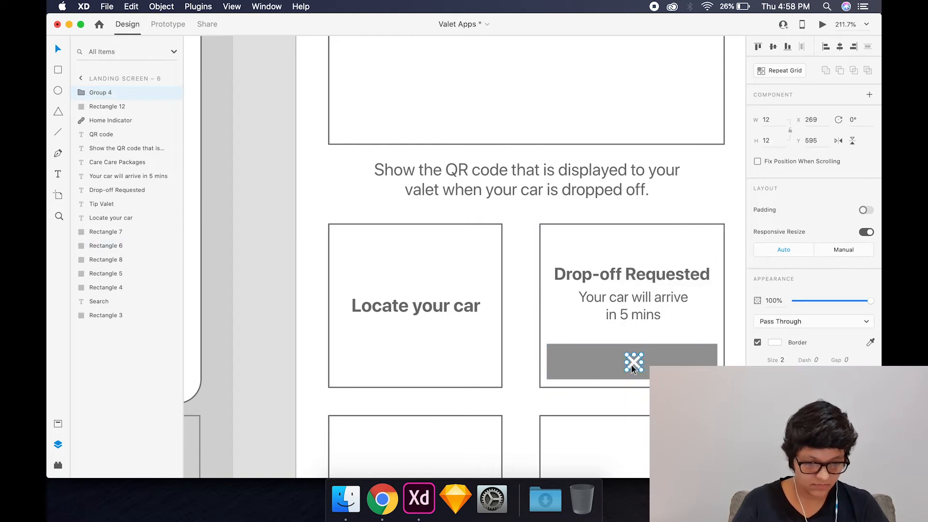
pyautogui.keyDown('shift'); pyautogui.click(667, 359); pyautogui.keyUp('shift')
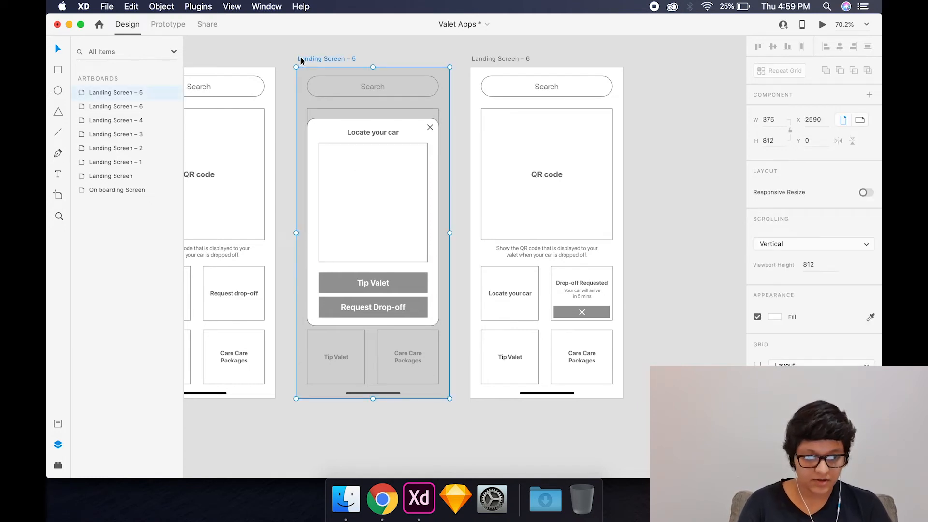
# - Duplicate the Landing Screen – 5 artboard and place the copy beside Landing Screen – 6
pyautogui.moveTo(300, 57); pyautogui.dragTo(650, 78)
pyautogui.click(629, 60)
pyautogui.hscroll(5, 624, 54)
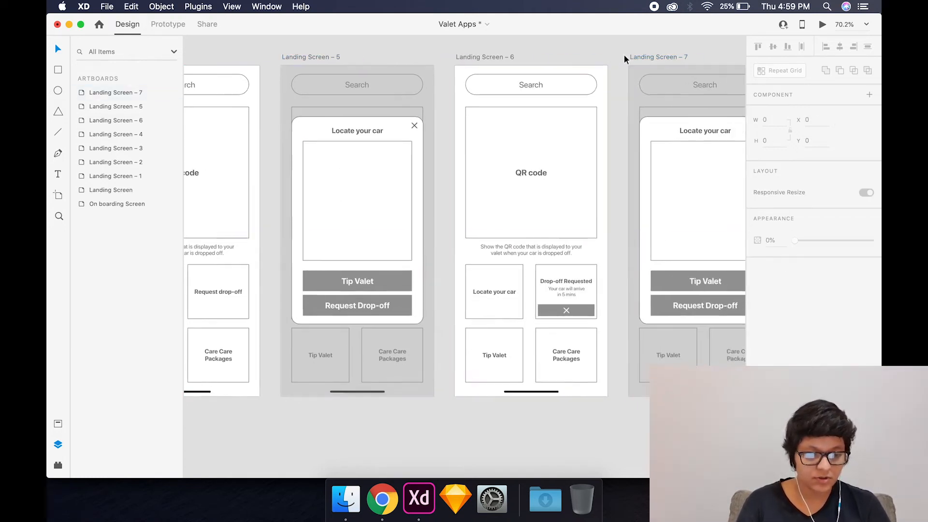
# - Change the popup title on Landing Screen – 7 to "Tip Valet" and centre it horizontally
pyautogui.doubleClick(609, 118)
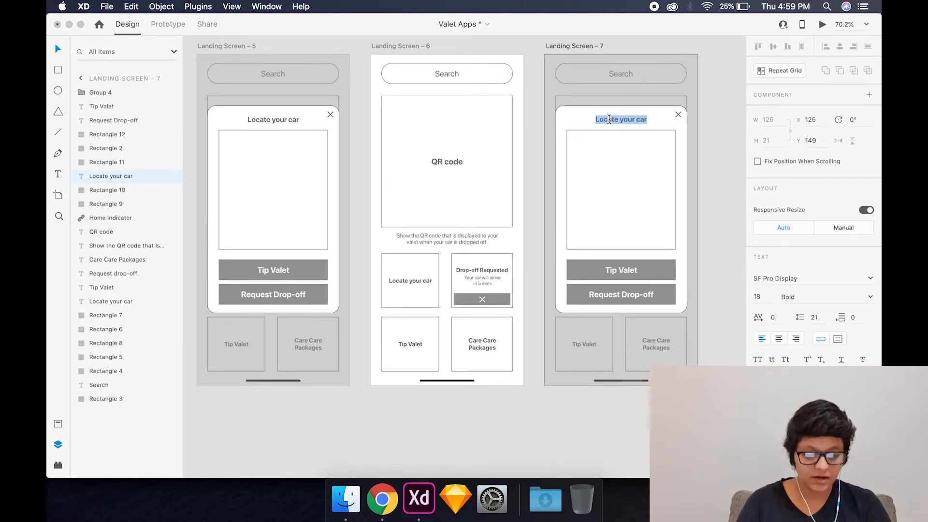
pyautogui.press('BackSpace')
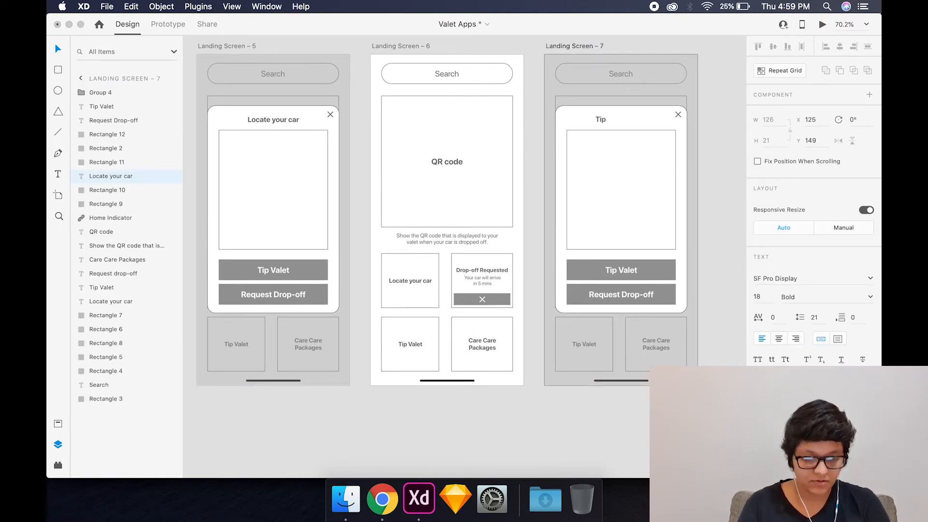
pyautogui.write('Tip Valet')
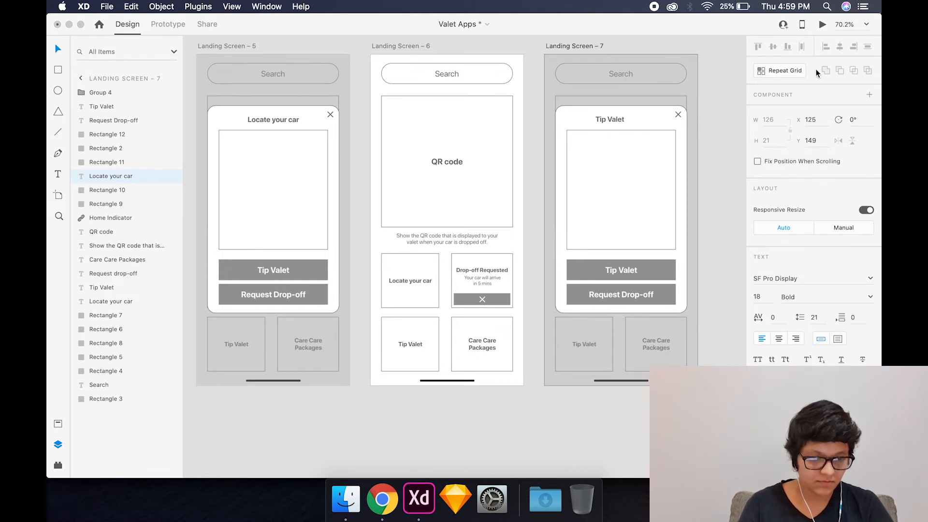
pyautogui.press('Escape')
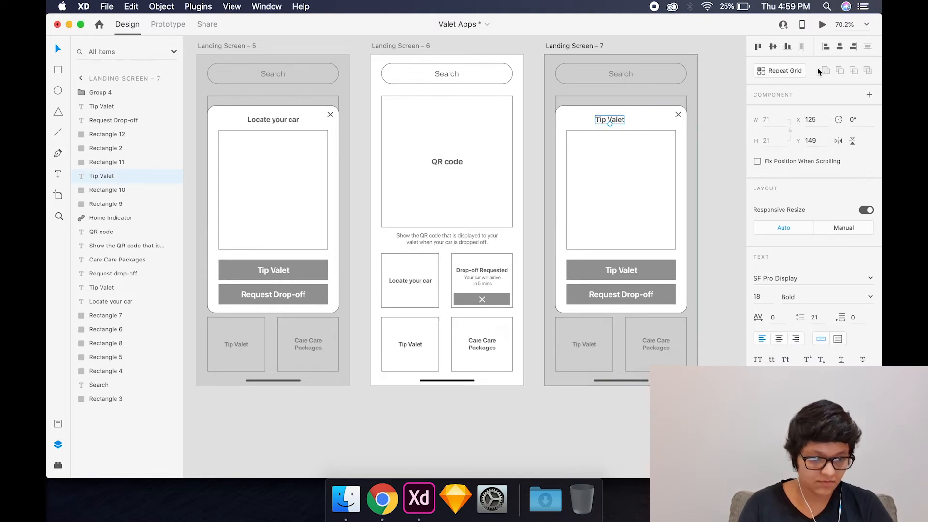
pyautogui.click(840, 47)
pyautogui.click(730, 143)
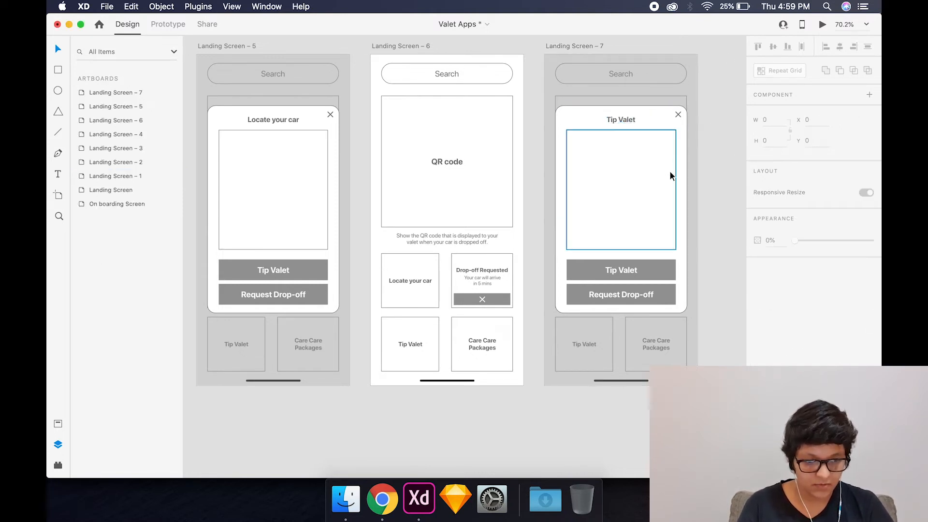
# - Lower the top edge of the popup's empty box to a height of about 204 and add an "E-Wallet" subheading copied from the title
pyautogui.click(670, 172)
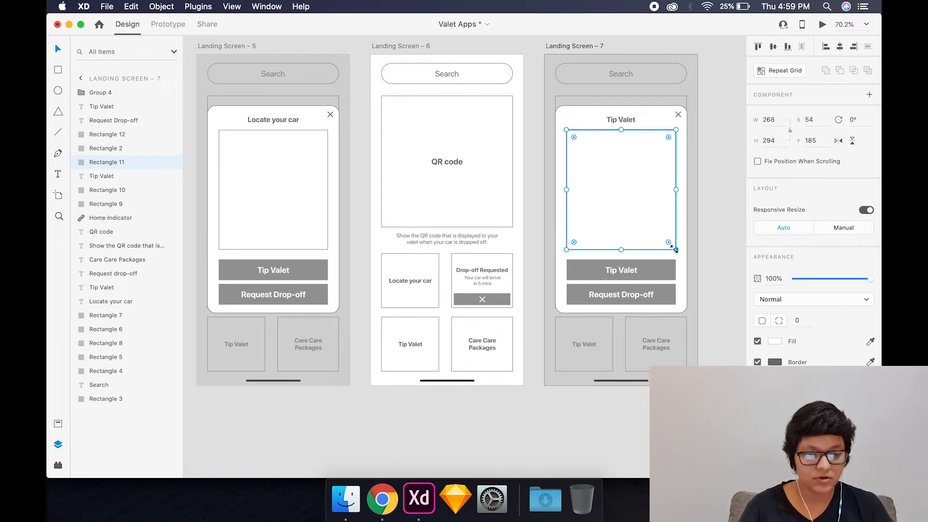
pyautogui.moveTo(621, 130); pyautogui.dragTo(622, 166)
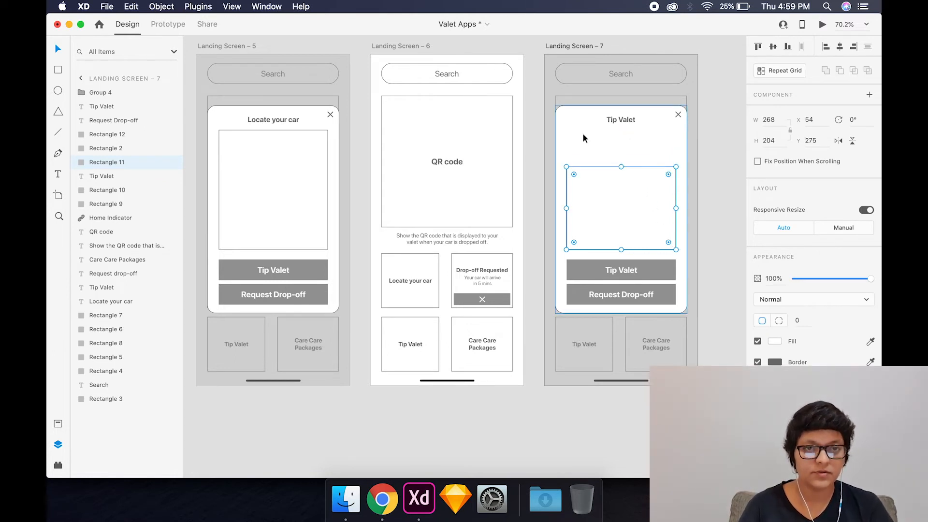
pyautogui.click(628, 121)
pyautogui.moveTo(623, 120); pyautogui.dragTo(582, 134)
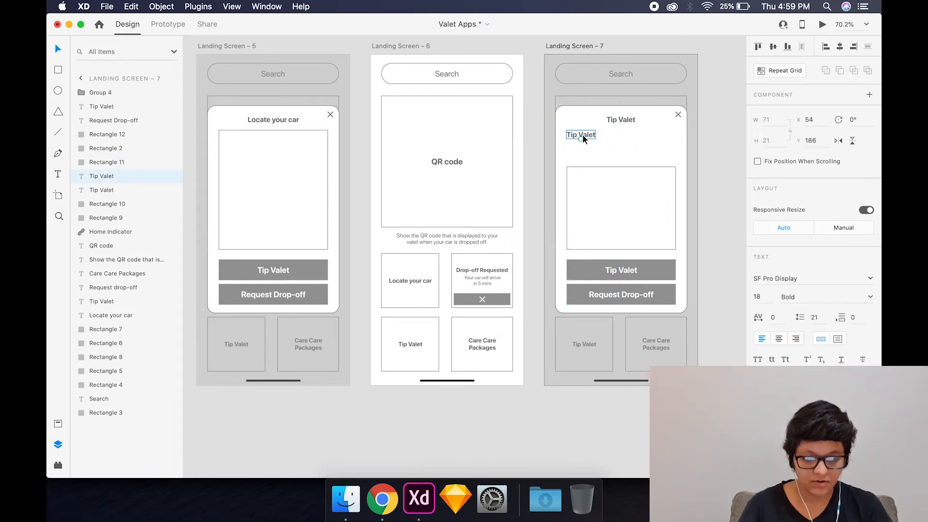
pyautogui.doubleClick(582, 135)
pyautogui.write('E-W')
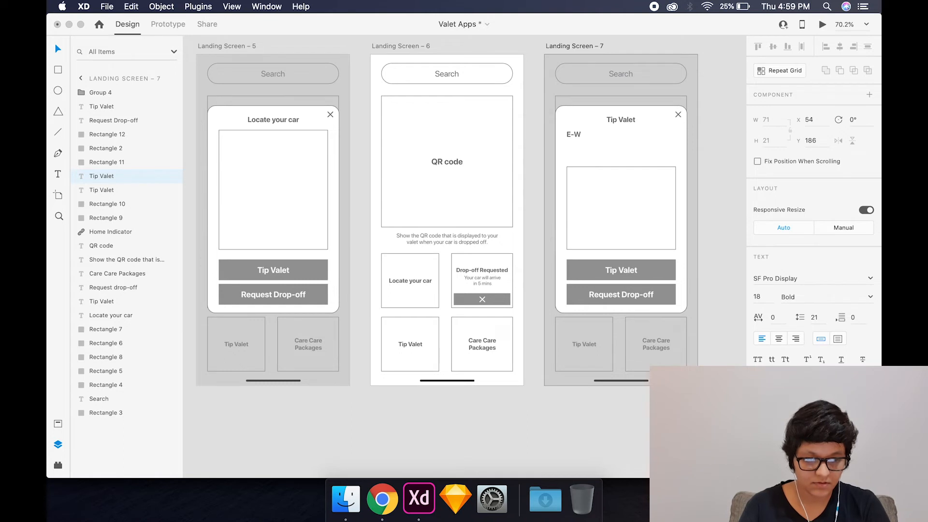
pyautogui.write('allet')
# - Shrink the empty box and duplicate it into a two-by-two grid of boxes beneath the E-Wallet subheading
pyautogui.moveTo(676, 249); pyautogui.dragTo(663, 168)
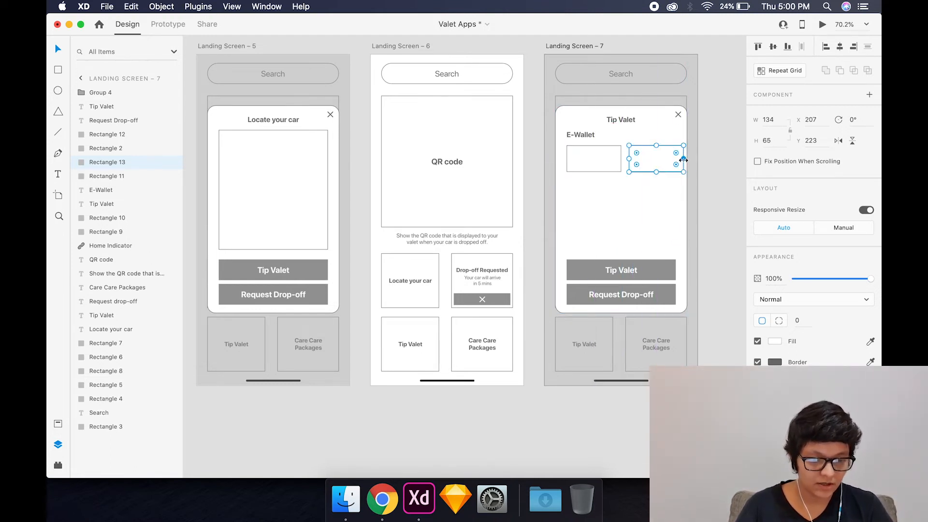
pyautogui.keyDown('shift'); pyautogui.click(620, 163); pyautogui.keyUp('shift')
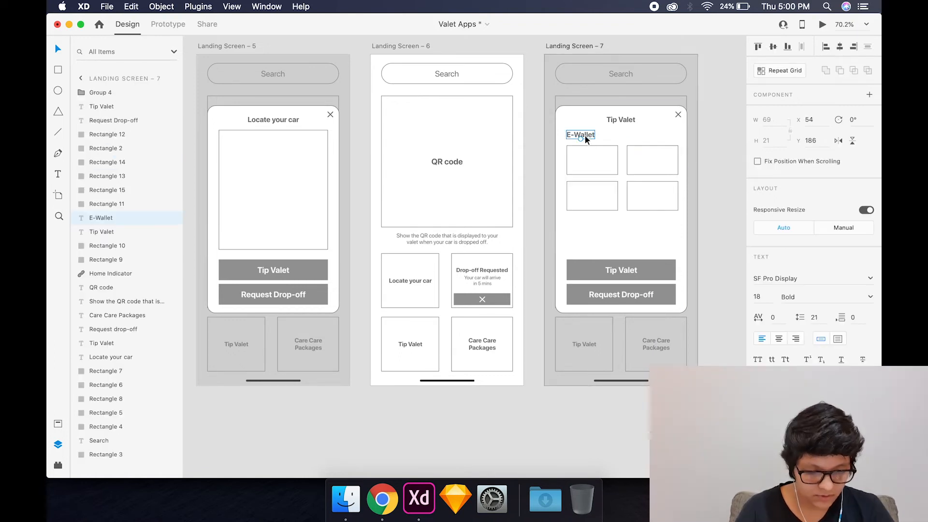
# - Copy the E-Wallet text into the grid's upper-left box, rewrite it as "PayTM" and centre it in the box both ways
pyautogui.moveTo(581, 135); pyautogui.dragTo(590, 159)
pyautogui.doubleClick(591, 161)
pyautogui.write('P')
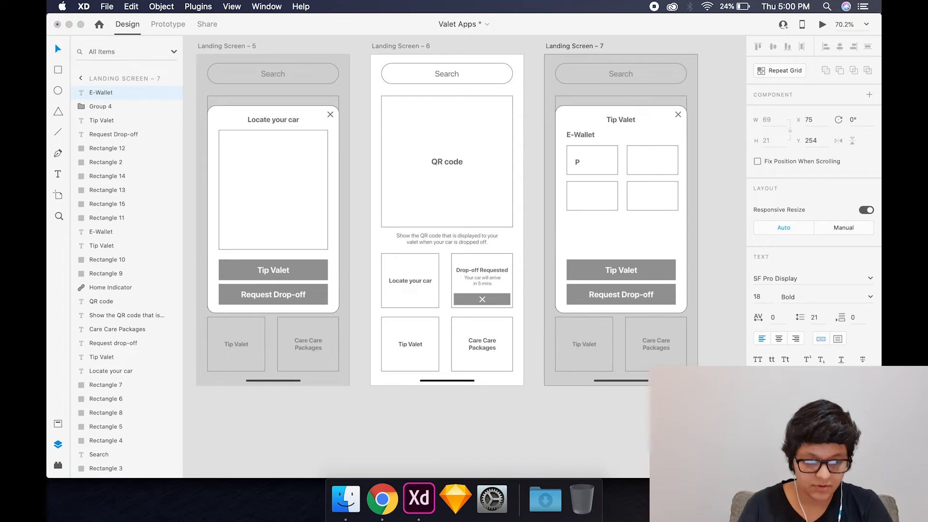
pyautogui.write('ayTM')
pyautogui.press('Escape')
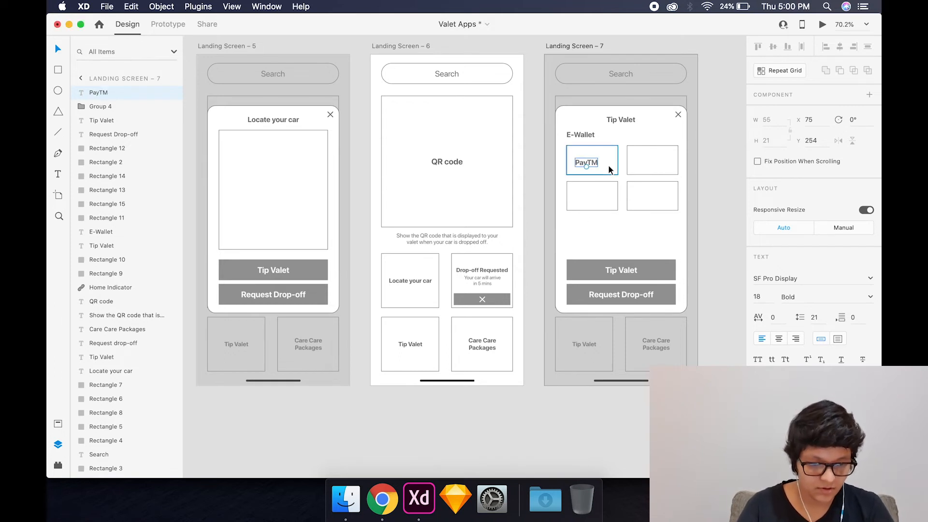
pyautogui.keyDown('shift'); pyautogui.click(608, 164); pyautogui.keyUp('shift')
pyautogui.click(775, 47)
pyautogui.click(839, 47)
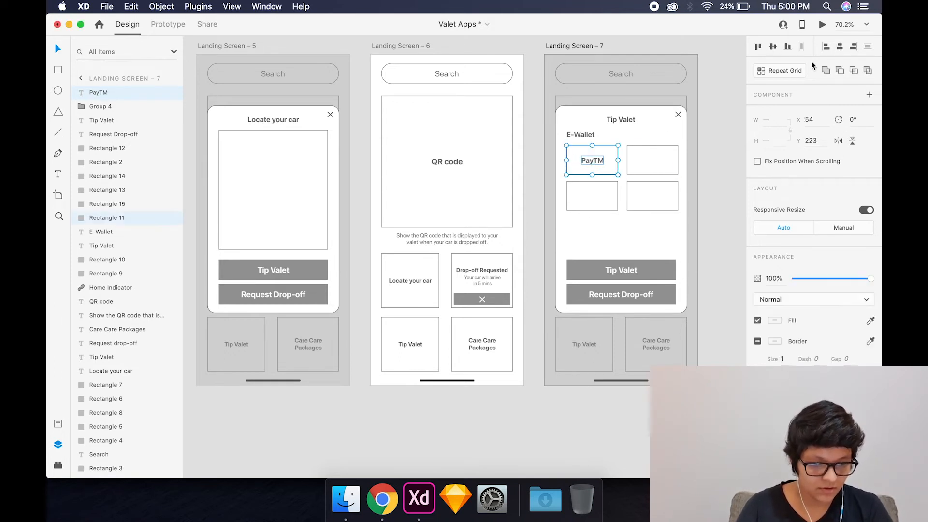
pyautogui.click(725, 106)
# - Duplicate the PayTM label into the grid's upper-right and lower-left boxes, rewriting the copies as "GPay" and "PhonePE"
pyautogui.moveTo(594, 160); pyautogui.dragTo(651, 159)
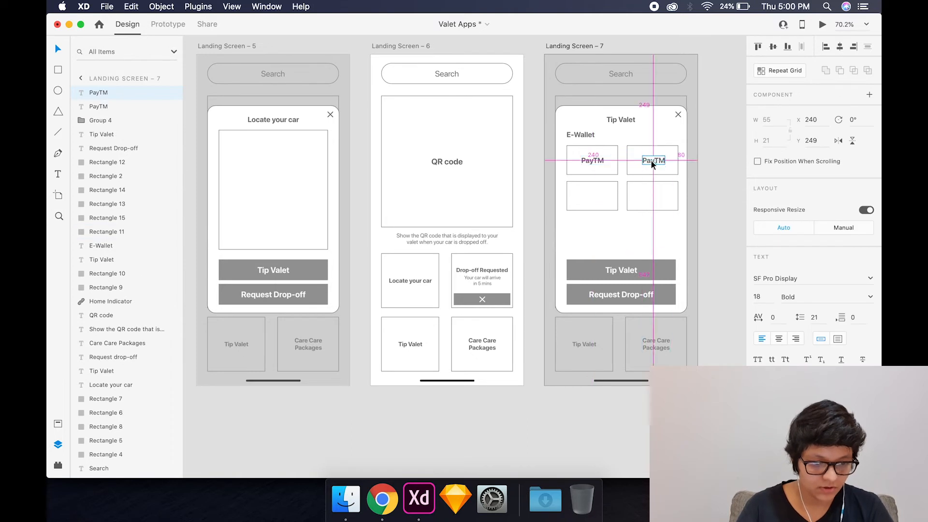
pyautogui.doubleClick(652, 160)
pyautogui.write('GPa')
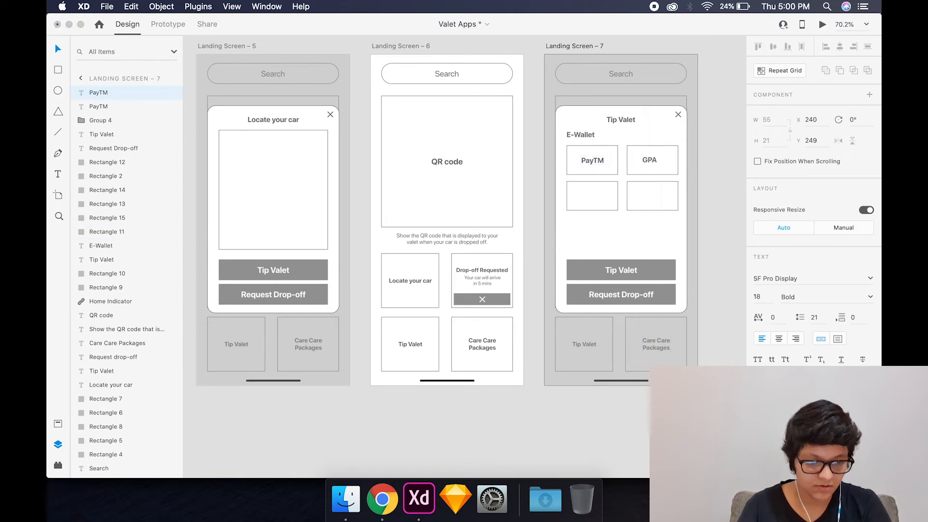
pyautogui.moveTo(590, 158); pyautogui.dragTo(596, 195)
pyautogui.doubleClick(596, 195)
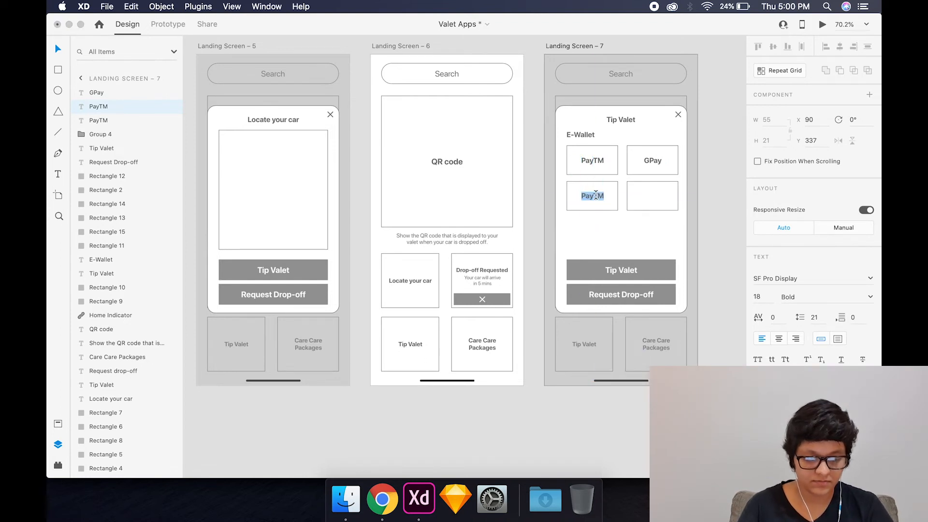
pyautogui.write('Ph')
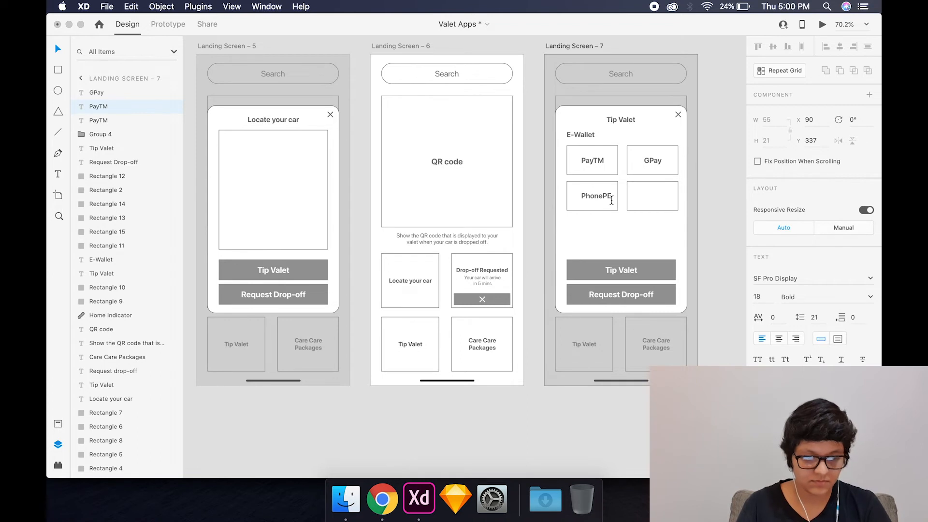
pyautogui.write('onePe')
# - Finish rewriting the label in the grid's lower-left box as "PhonePe"
pyautogui.press('Escape')
pyautogui.click(715, 176)
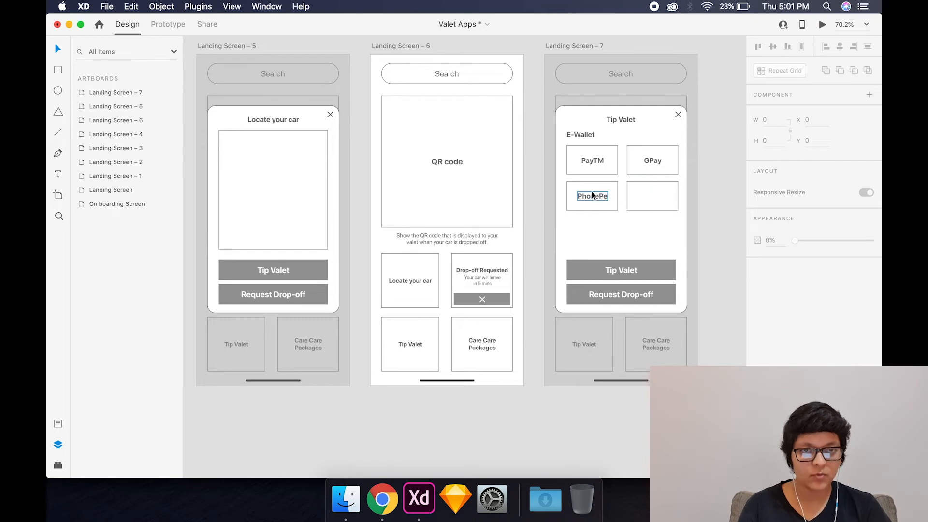
# - Copy the close icon from the Locate your car popup into the Tip Valet popup and rotate the copy to 135° as a plus
pyautogui.click(330, 115)
pyautogui.press('super+c')
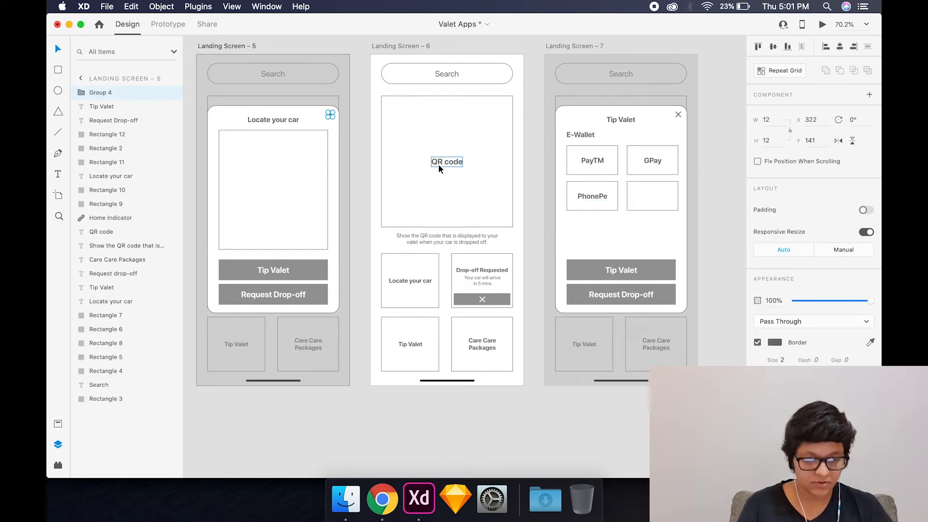
pyautogui.click(650, 193)
pyautogui.press('super+v')
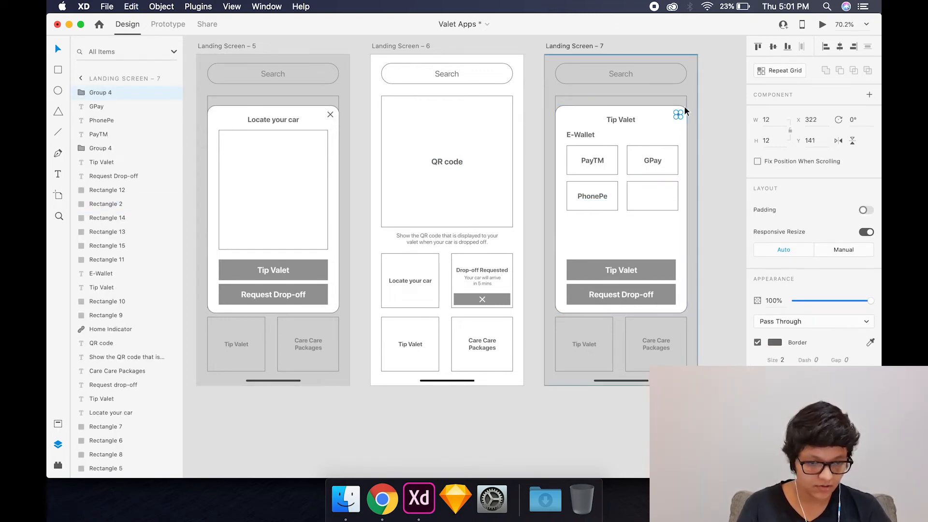
pyautogui.moveTo(685, 107); pyautogui.dragTo(676, 129)
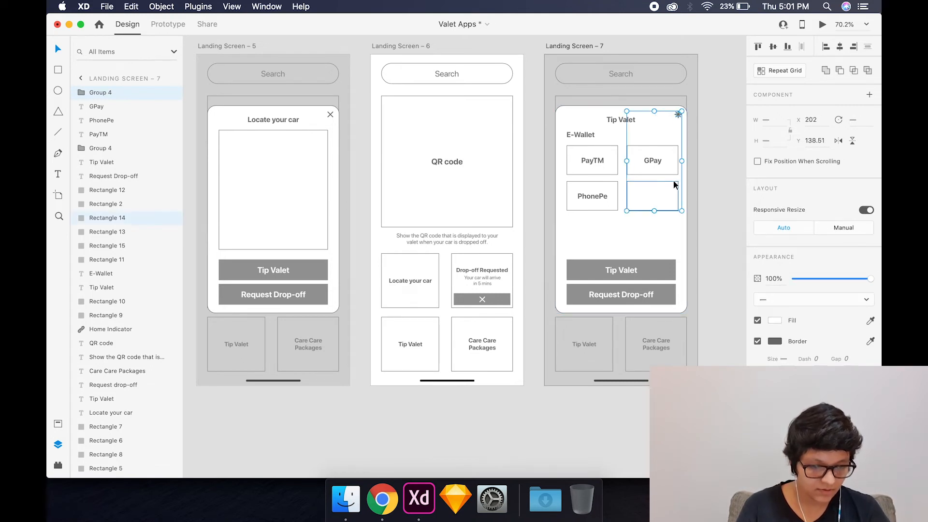
pyautogui.click(712, 175)
# - Move the plus icon into the grid's empty lower-right box and centre it both ways
pyautogui.scroll(5, 712, 175)
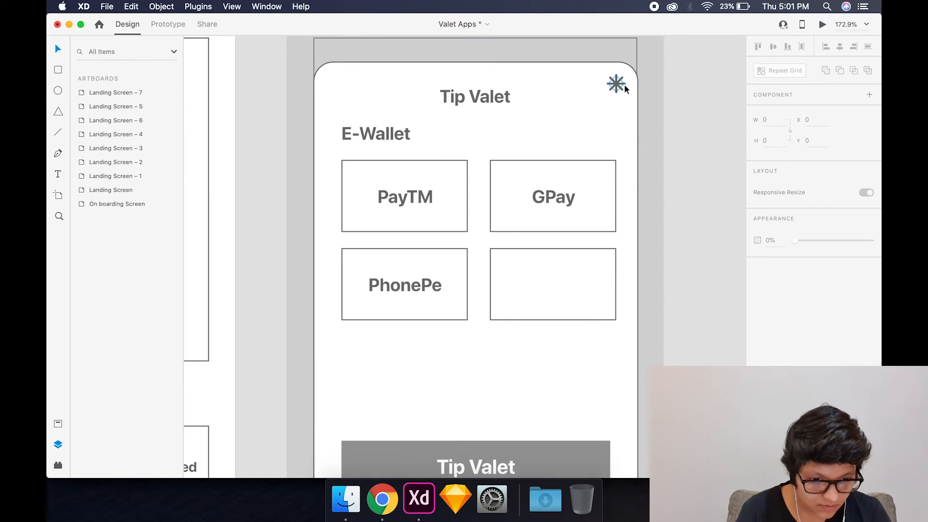
pyautogui.moveTo(624, 86); pyautogui.dragTo(551, 275)
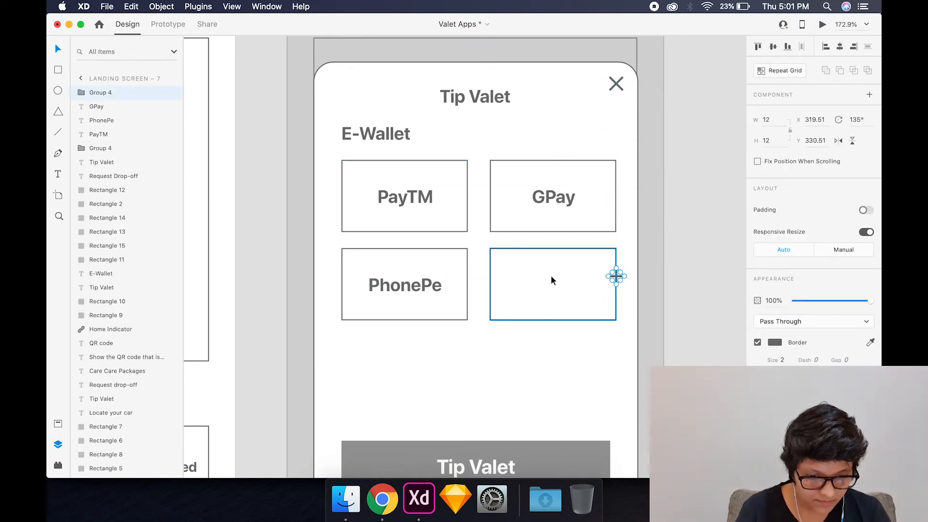
pyautogui.keyDown('shift'); pyautogui.click(540, 249); pyautogui.keyUp('shift')
pyautogui.click(774, 47)
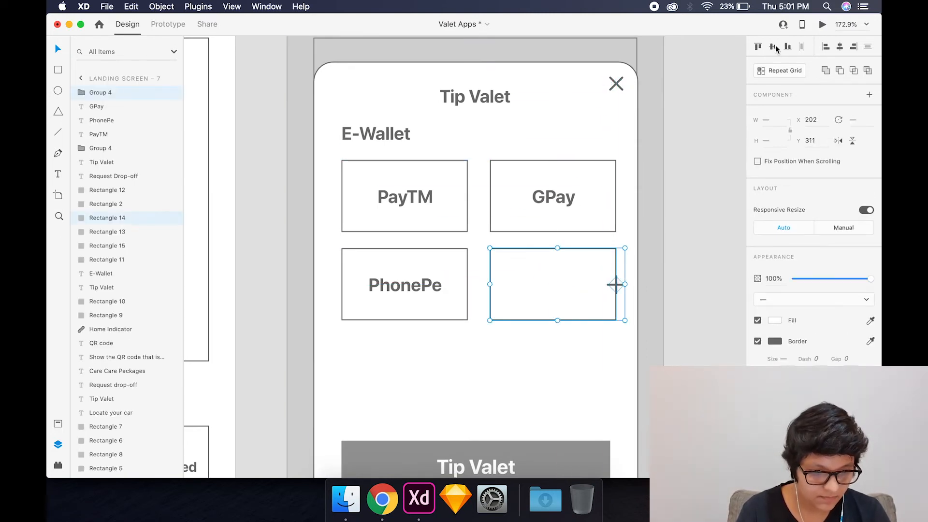
pyautogui.click(842, 47)
pyautogui.press('Escape')
# - Duplicate the E-Wallet subheading below the grid and rewrite the copy as "Amount to Transfer"
pyautogui.scroll(-3, 433, 111)
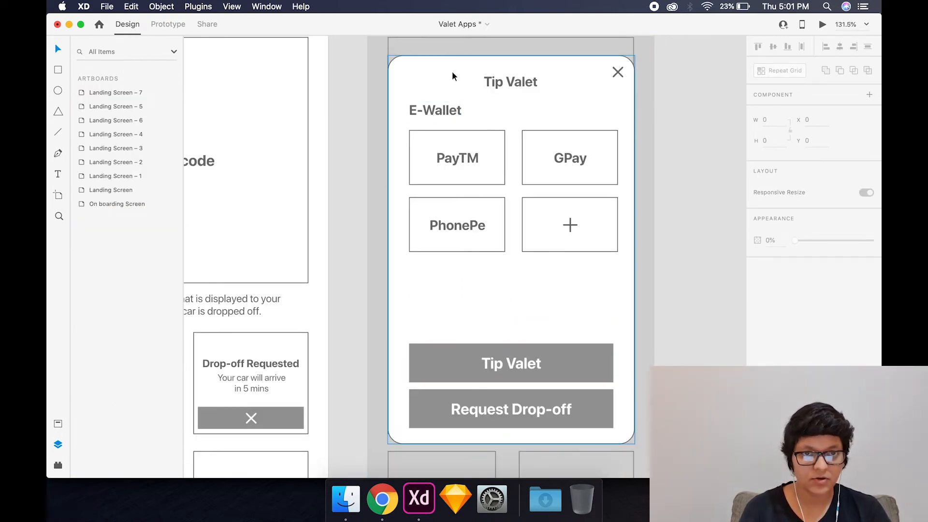
pyautogui.click(439, 112)
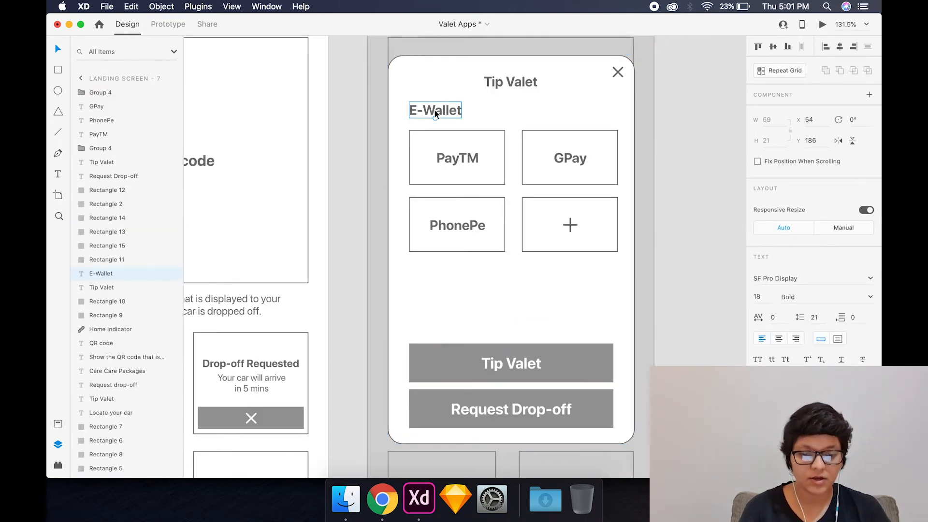
pyautogui.moveTo(434, 108); pyautogui.dragTo(454, 283)
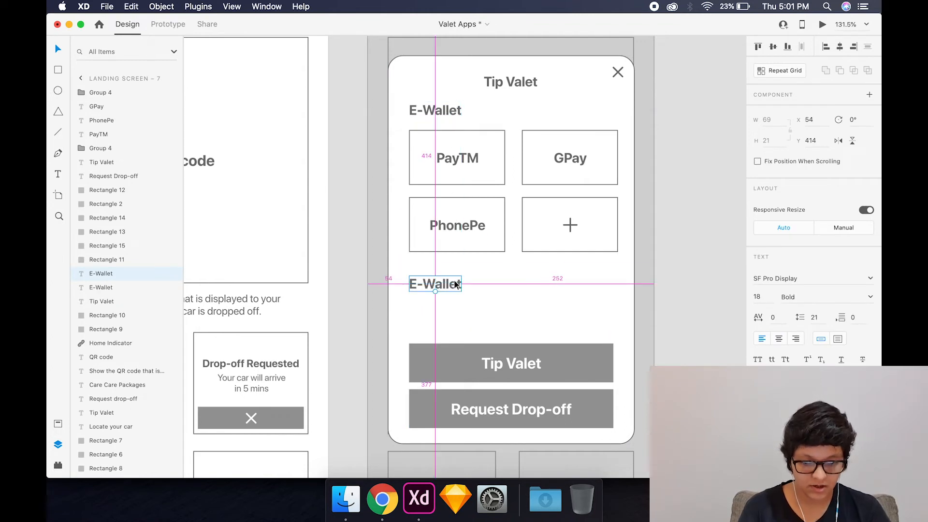
pyautogui.doubleClick(454, 280)
pyautogui.write('A')
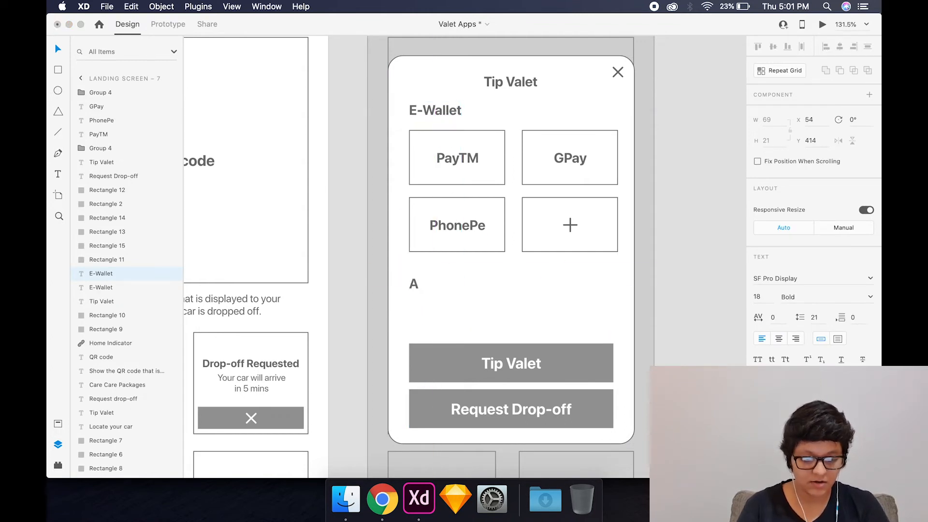
pyautogui.write('mount to Tr')
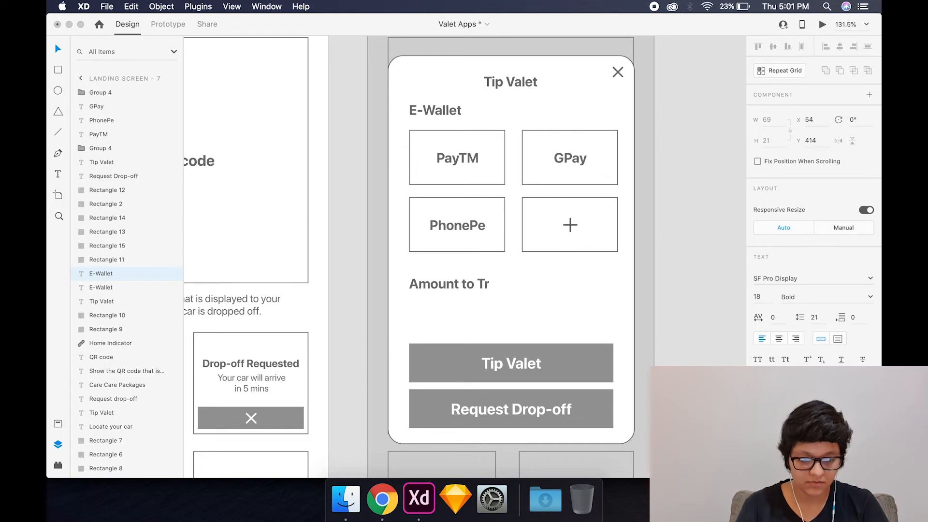
pyautogui.write('ansfer')
pyautogui.press('Escape')
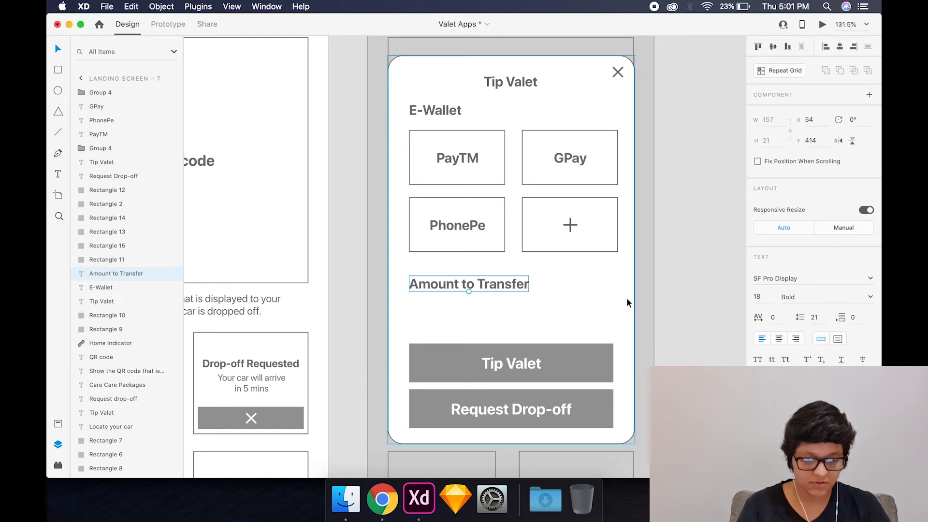
# - Duplicate the PhonePe box and label beneath Amount to Transfer, resizing the box to about 91 by 33 and rewriting the centred label as "Rs.10"
pyautogui.click(503, 249)
pyautogui.moveTo(485, 250); pyautogui.dragTo(469, 328)
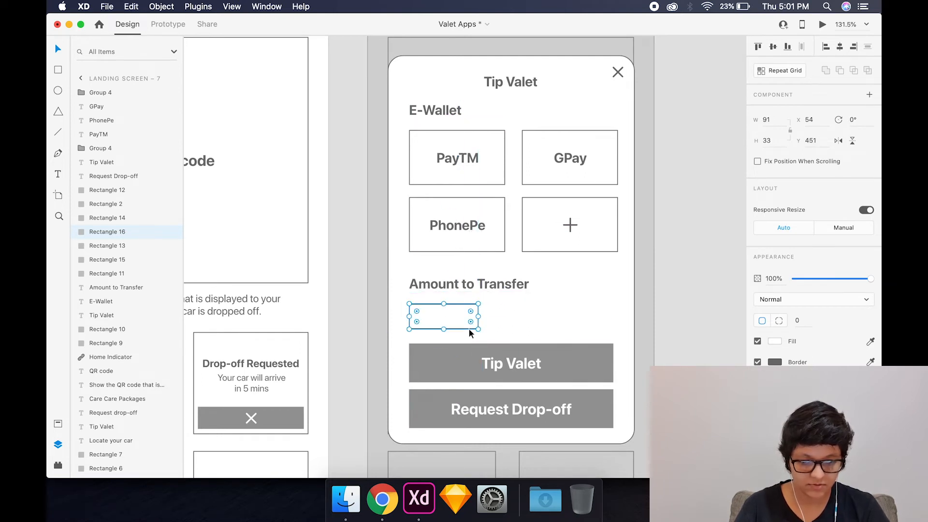
pyautogui.click(450, 230)
pyautogui.moveTo(451, 230); pyautogui.dragTo(457, 318)
pyautogui.doubleClick(457, 320)
pyautogui.write('RS')
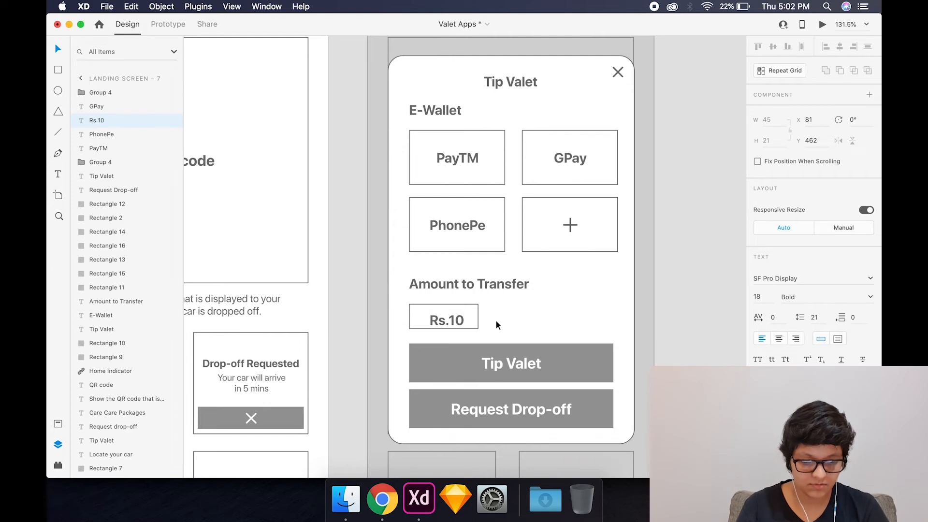
pyautogui.press('Escape')
pyautogui.keyDown('shift'); pyautogui.click(475, 320); pyautogui.keyUp('shift')
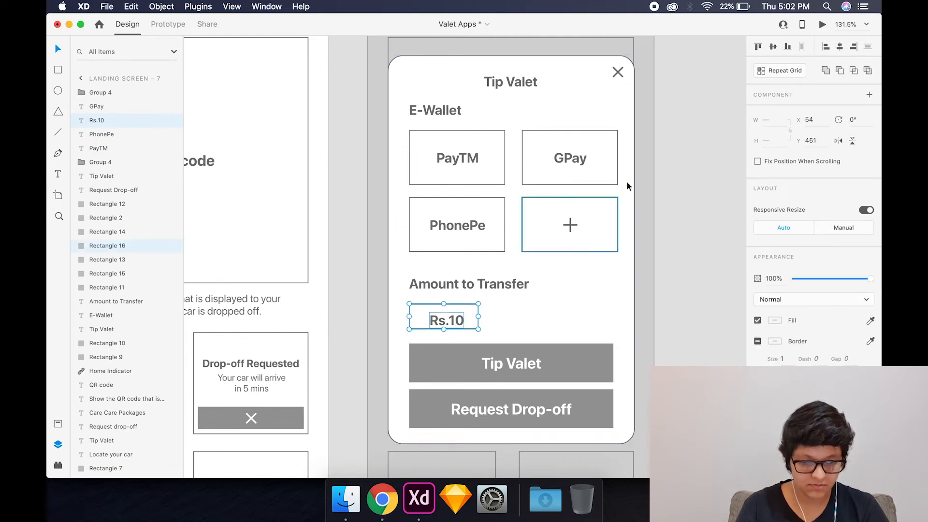
pyautogui.click(773, 47)
# - Duplicate the Rs.10 box and label alongside and rewrite the copied label as "Rs.20"
pyautogui.moveTo(444, 316); pyautogui.dragTo(593, 324)
pyautogui.doubleClick(523, 316)
pyautogui.press('BackSpace')
pyautogui.press('BackSpace')
pyautogui.write('20')
pyautogui.press('Escape')
# - Rewrite the label in the third amount box as "Rs.50"
pyautogui.keyDown('shift'); pyautogui.click(555, 320); pyautogui.keyUp('shift')
pyautogui.doubleClick(601, 318)
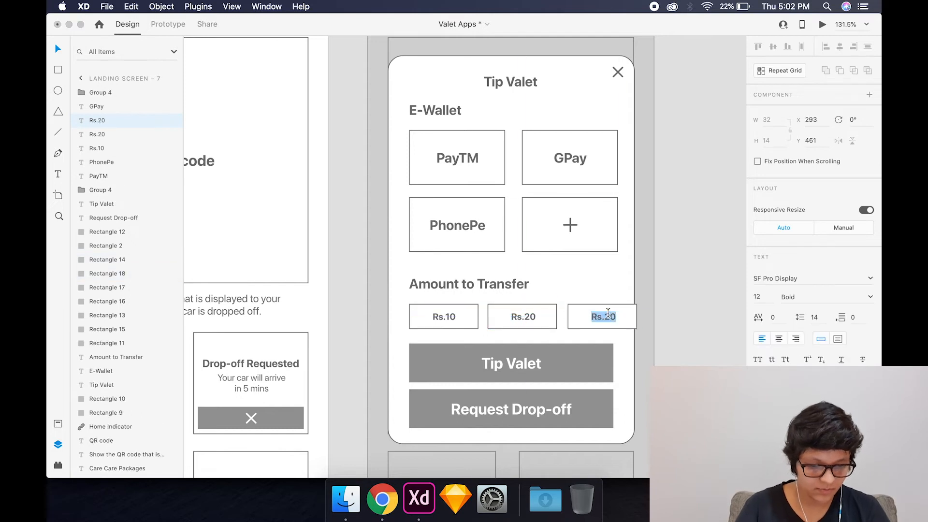
pyautogui.press('Right')
pyautogui.press('BackSpace')
pyautogui.press('BackSpace')
pyautogui.write('50')
pyautogui.press('Escape')
# - Group each amount label with its surrounding box
pyautogui.keyDown('shift'); pyautogui.click(598, 325); pyautogui.keyUp('shift')
pyautogui.press('super+g')
pyautogui.click(532, 317)
pyautogui.keyDown('shift'); pyautogui.click(541, 322); pyautogui.keyUp('shift')
pyautogui.press('super+g')
pyautogui.click(454, 318)
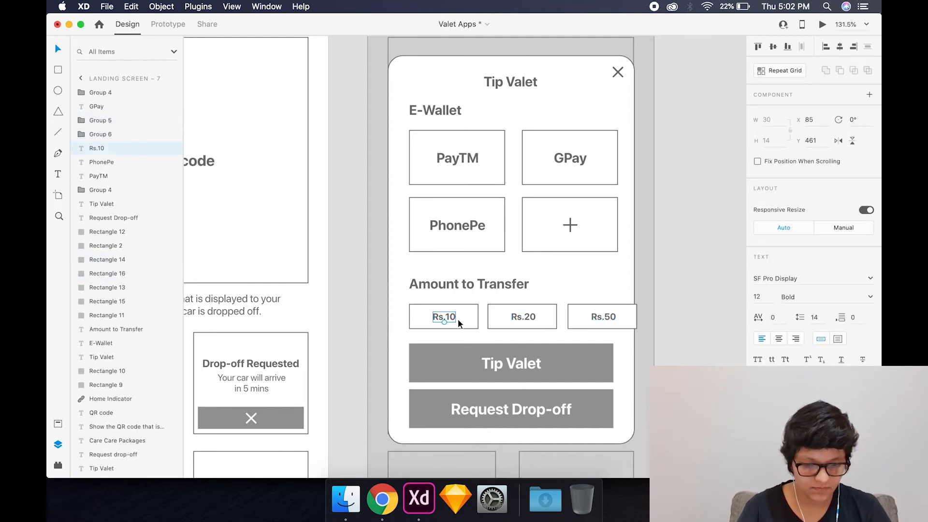
# - Narrow the three amount boxes to a width of 64 and distribute them horizontally with equal gaps
pyautogui.keyDown('shift'); pyautogui.click(524, 326); pyautogui.keyUp('shift')
pyautogui.keyDown('shift'); pyautogui.click(604, 320); pyautogui.keyUp('shift')
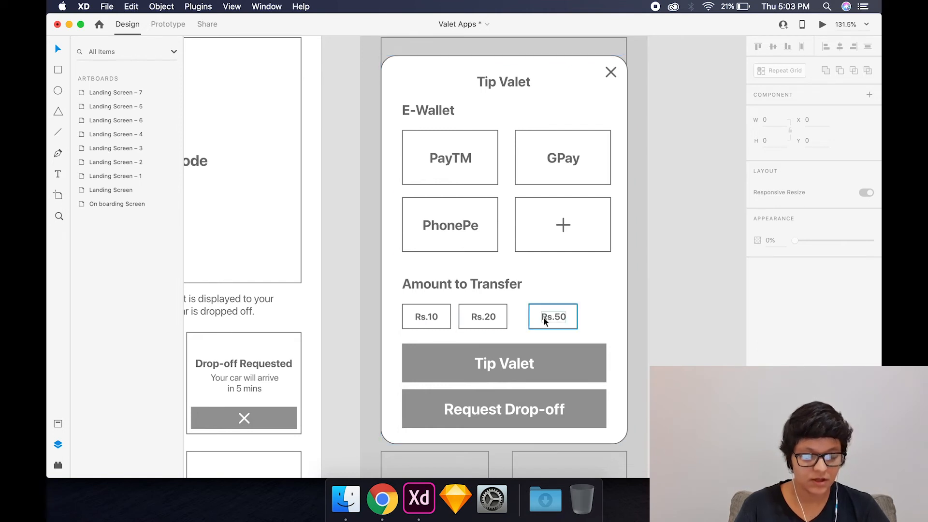
pyautogui.moveTo(554, 317); pyautogui.dragTo(547, 317)
pyautogui.keyDown('shift'); pyautogui.click(486, 318); pyautogui.keyUp('shift')
pyautogui.keyDown('shift'); pyautogui.click(413, 315); pyautogui.keyUp('shift')
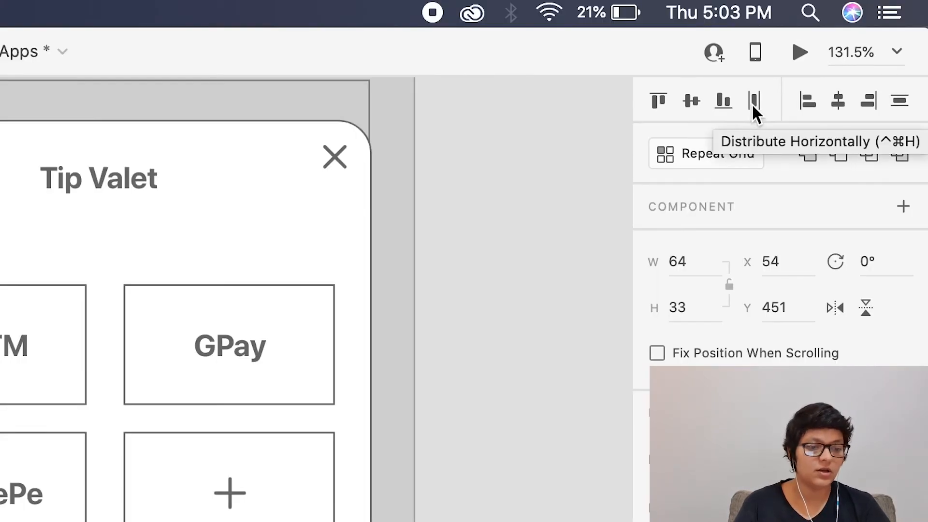
pyautogui.click(753, 102)
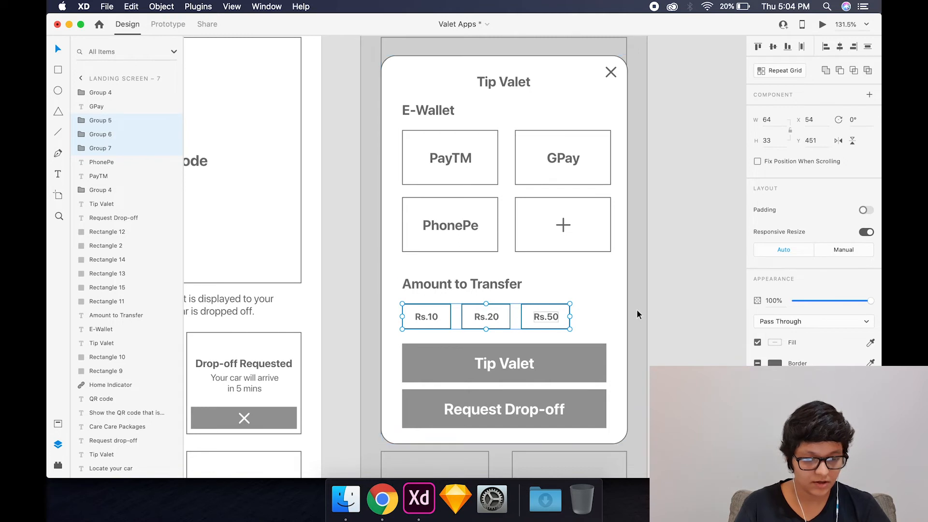
pyautogui.click(683, 315)
# - Duplicate the Rs.50 box at the end of the row with a gap of 14 and rewrite its label as "More"
pyautogui.click(534, 319)
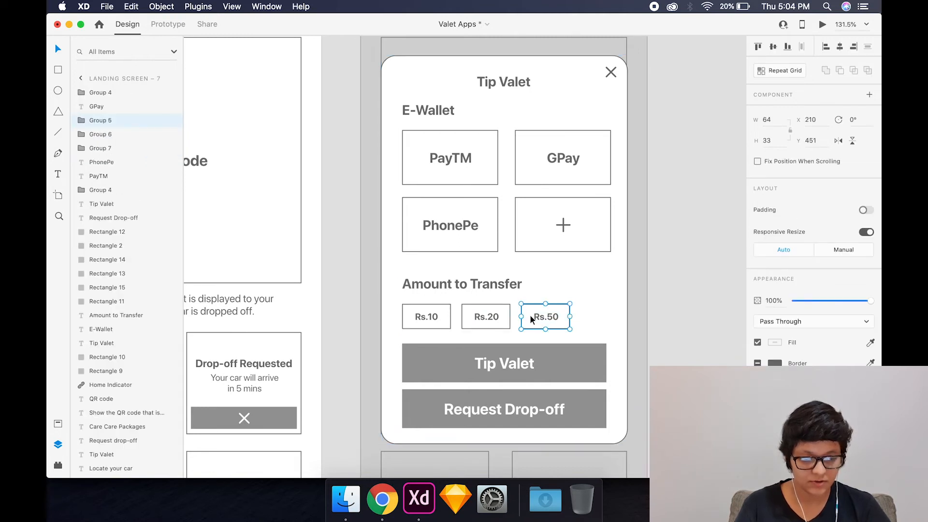
pyautogui.moveTo(530, 314); pyautogui.dragTo(604, 320)
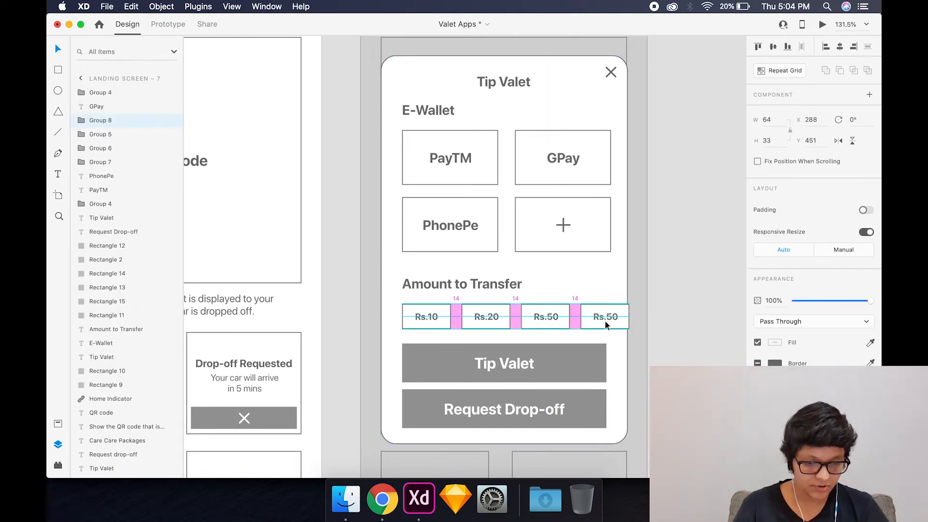
pyautogui.doubleClick(605, 316)
pyautogui.doubleClick(605, 317)
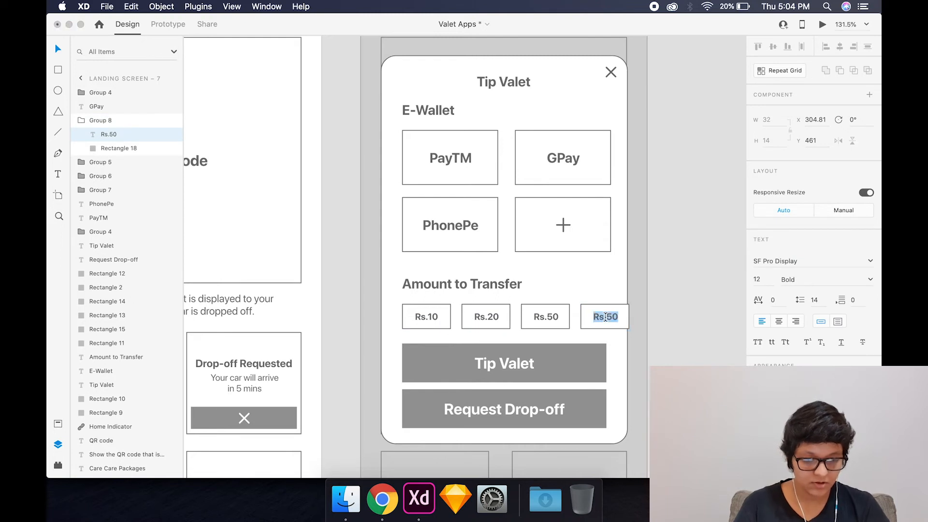
pyautogui.write('More')
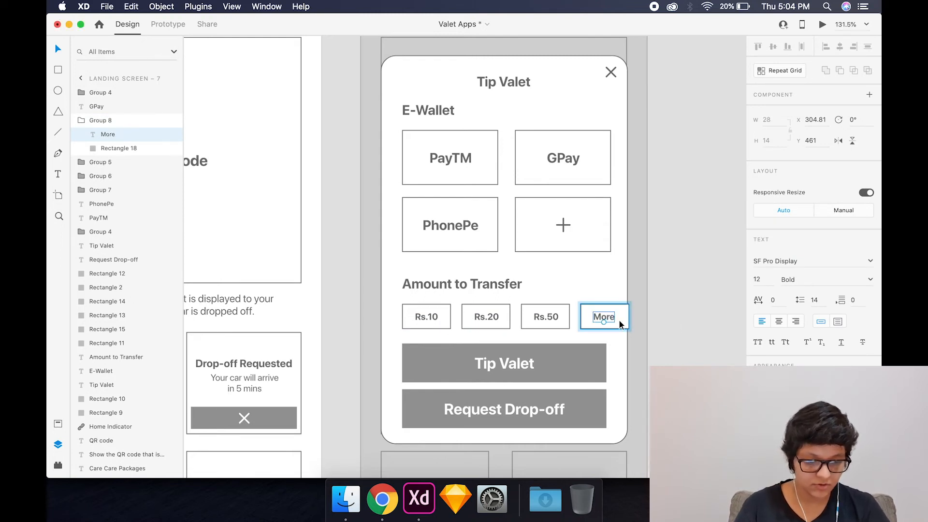
# - Narrow the More box to a width of about 45 and centre its label inside
pyautogui.click(629, 323)
pyautogui.moveTo(627, 317); pyautogui.dragTo(616, 318)
pyautogui.click(607, 323)
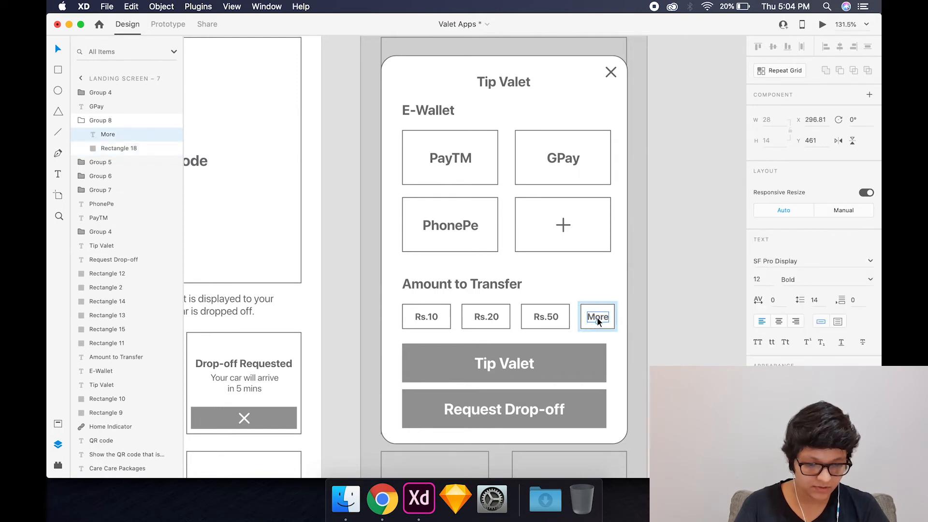
pyautogui.press('Escape')
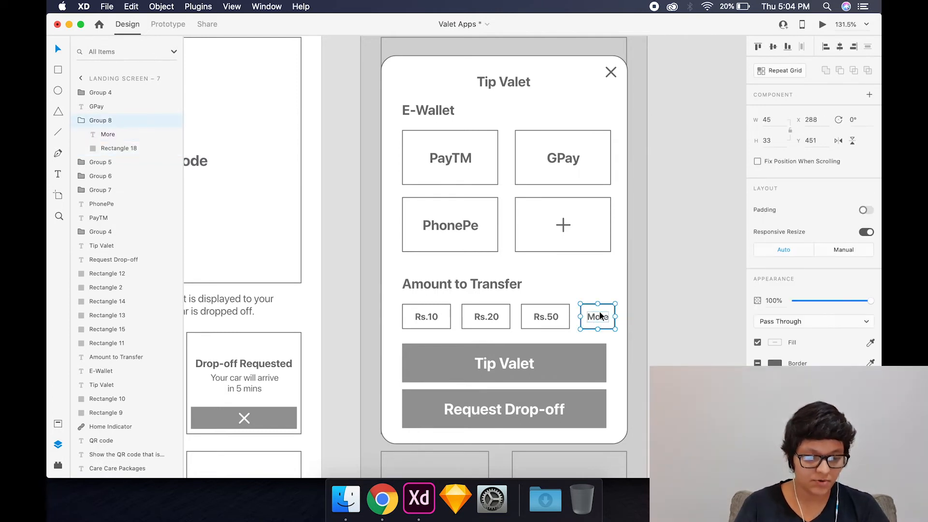
# - Rewrite the Request Drop-off button's label as "Proceed to Pay" and centre it horizontally on the button
pyautogui.press('super+a')
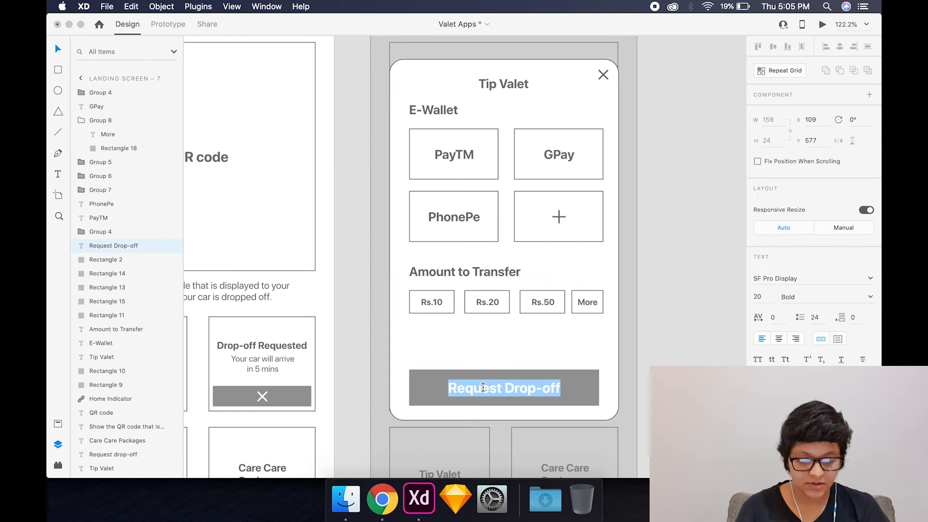
pyautogui.write('Pr')
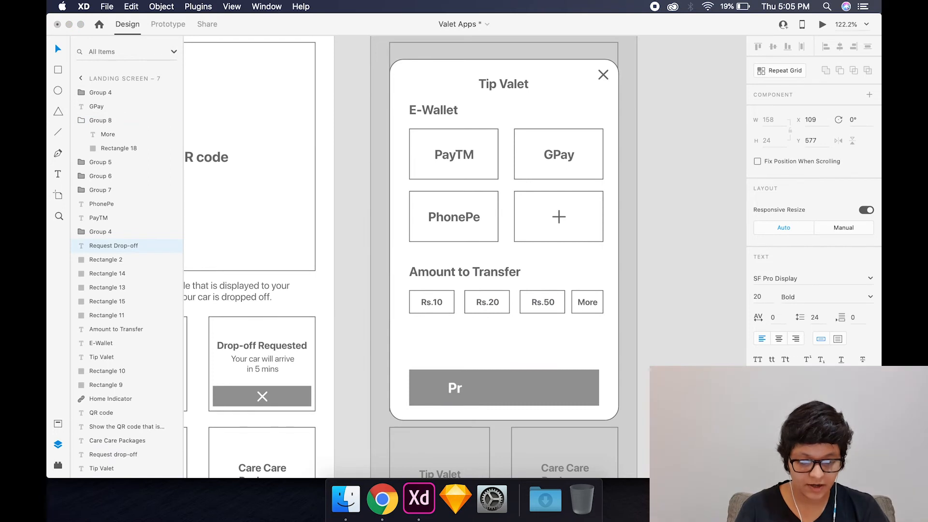
pyautogui.write('oceed')
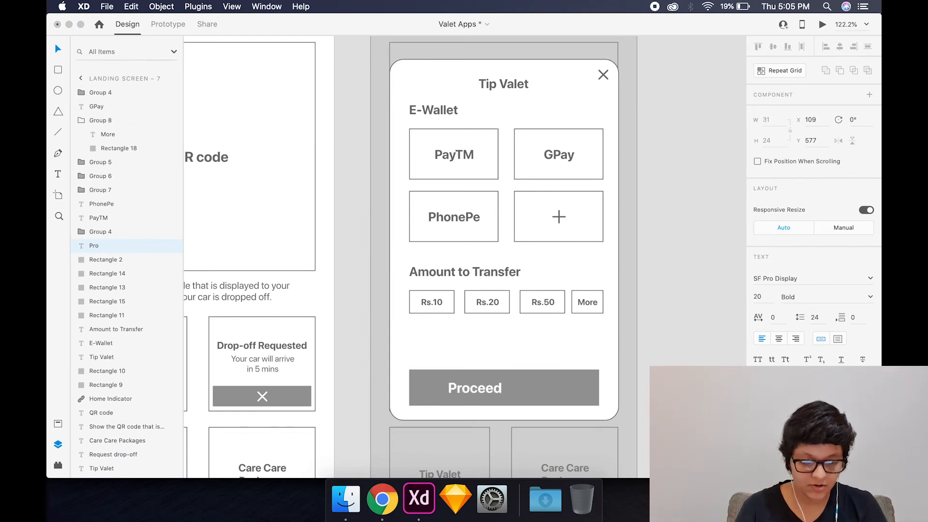
pyautogui.write(' to pa')
pyautogui.press('BackSpace')
pyautogui.press('BackSpace')
pyautogui.press('BackSpace')
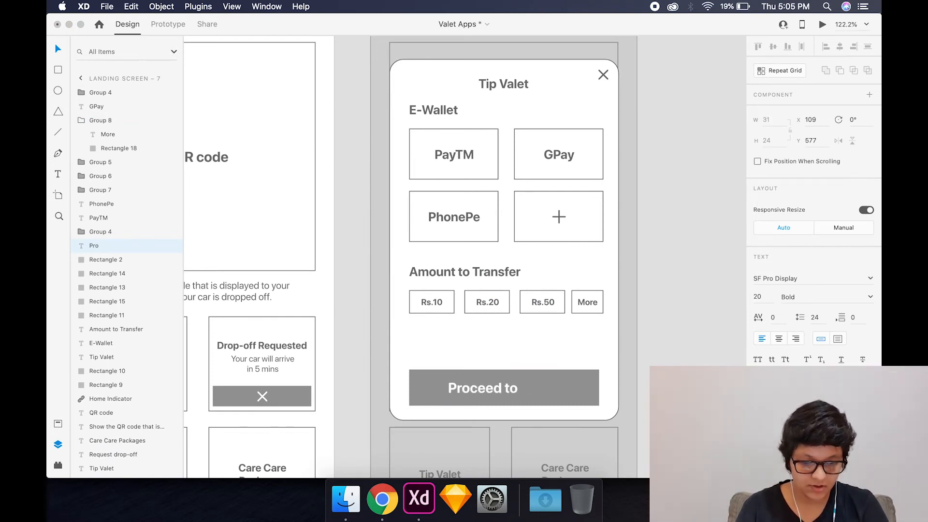
pyautogui.press('Escape')
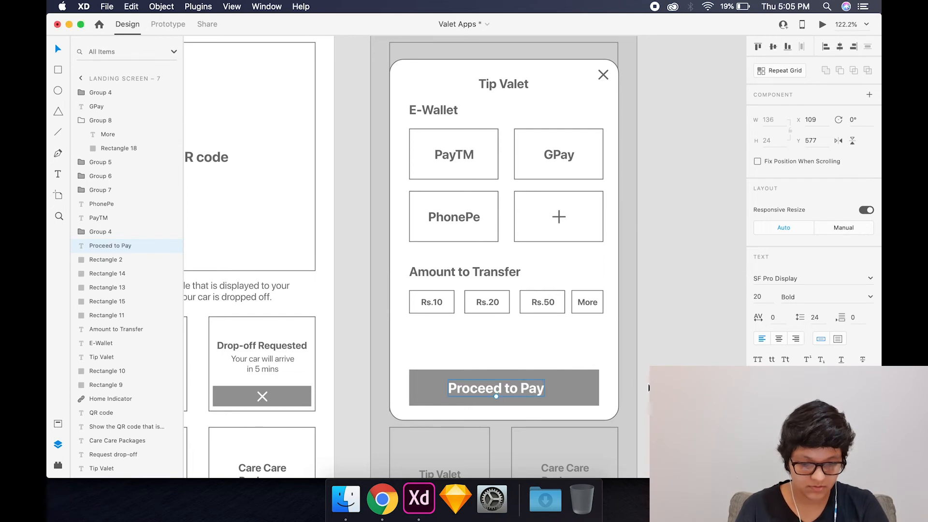
pyautogui.keyDown('shift'); pyautogui.click(549, 387); pyautogui.keyUp('shift')
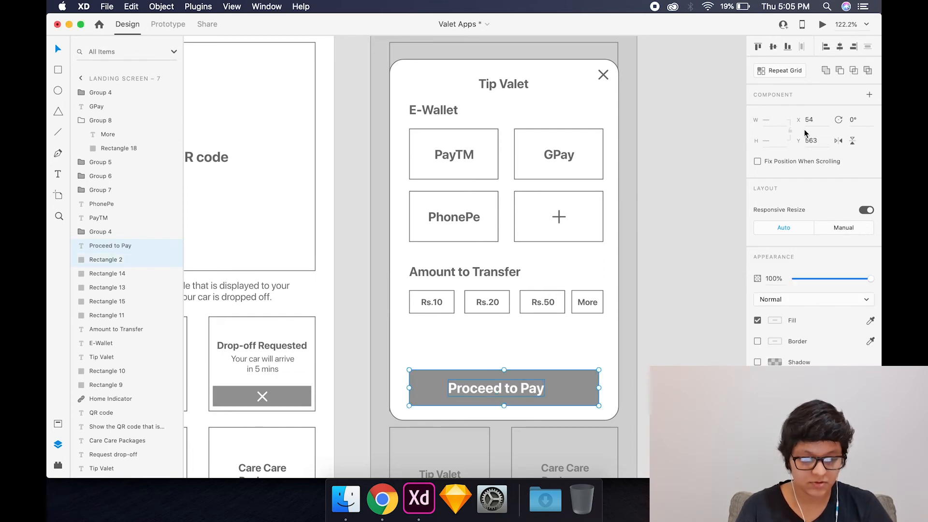
pyautogui.click(840, 46)
pyautogui.click(728, 141)
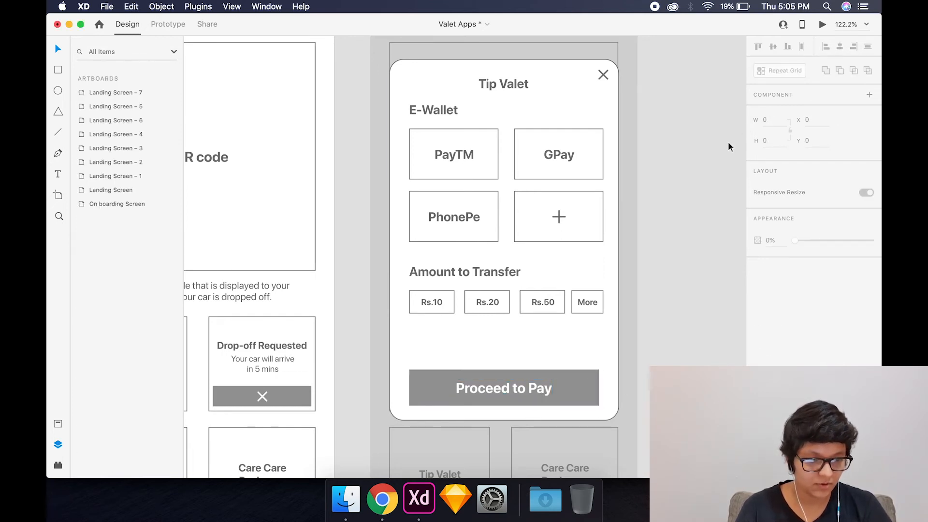
# - Move the Proceed to Pay button and label up beneath the amount boxes and shorten the popup to fit
pyautogui.click(491, 395)
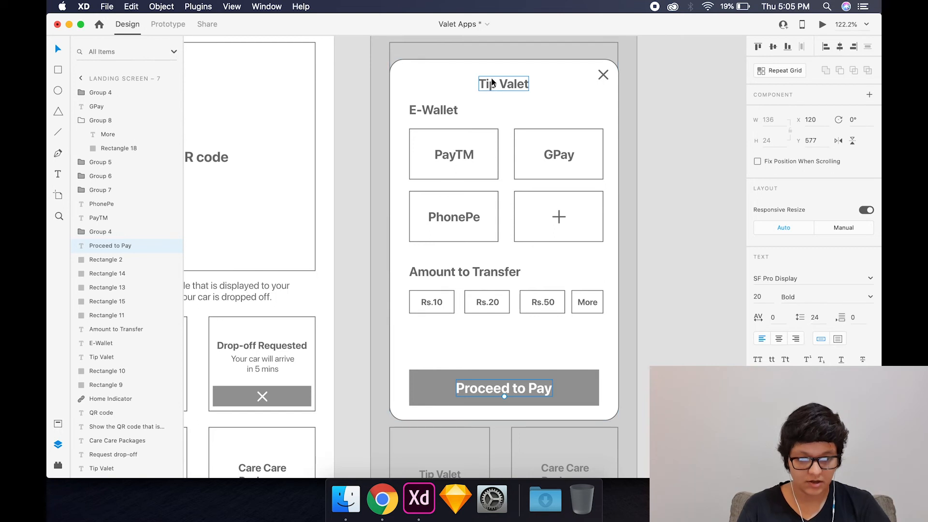
pyautogui.keyDown('shift'); pyautogui.click(440, 389); pyautogui.keyUp('shift')
pyautogui.moveTo(440, 388); pyautogui.dragTo(441, 361)
pyautogui.click(462, 385)
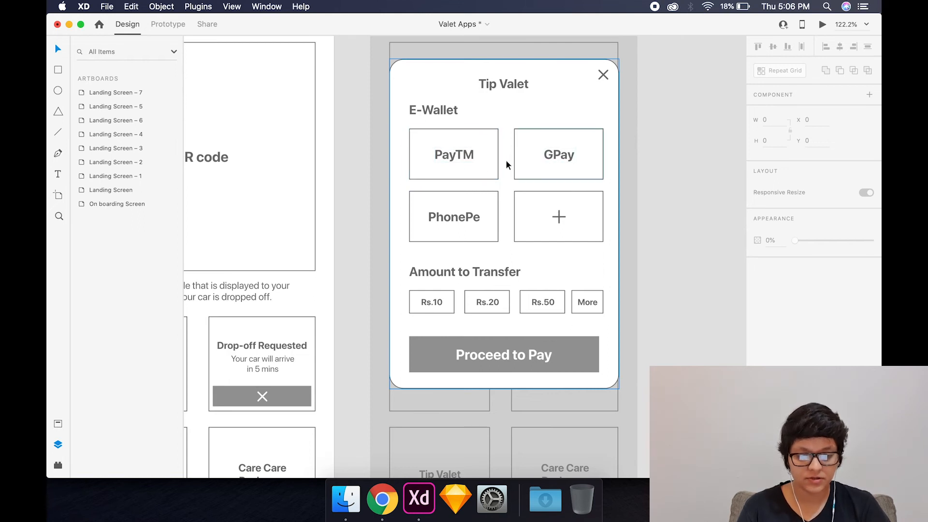
# - Centre the Tip Valet popup group vertically on its artboard
pyautogui.click(458, 158)
pyautogui.click(774, 47)
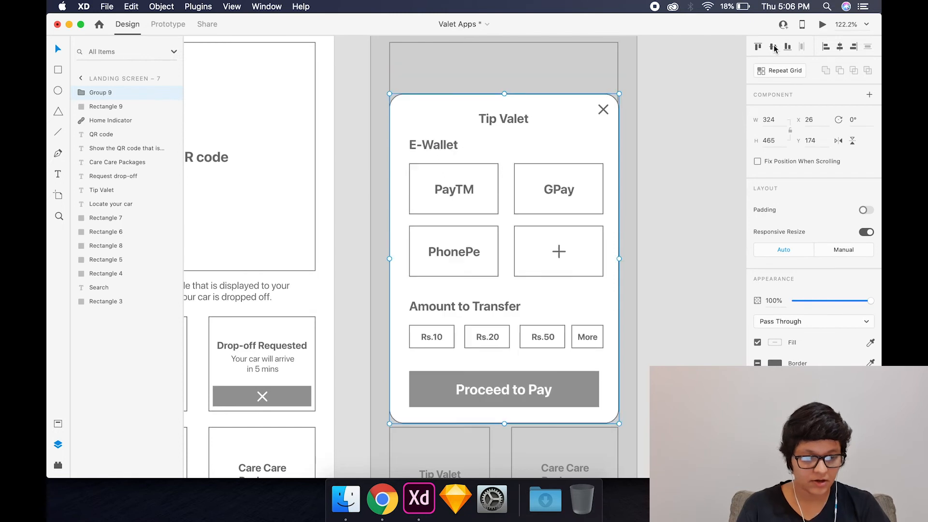
pyautogui.click(643, 169)
pyautogui.scroll(-5, 643, 167)
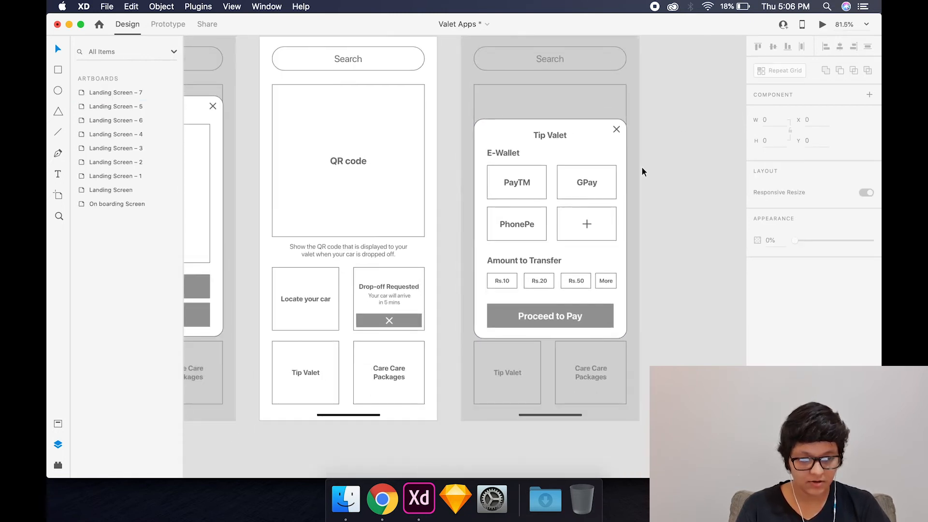
pyautogui.scroll(2, 620, 130)
pyautogui.hscroll(2, 620, 129)
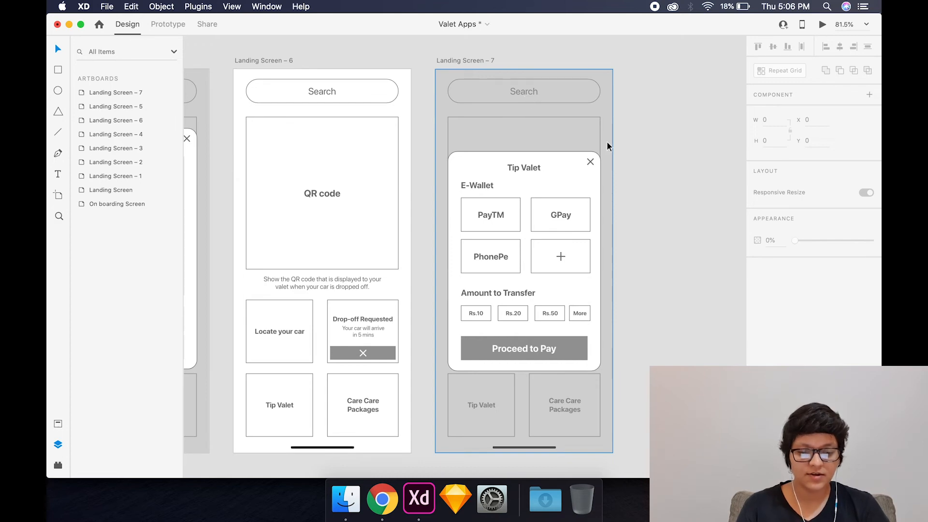
# - Review the onboarding, landing and three car number plate artboards, examining the plus icon, plate entry and tick or cross states
pyautogui.scroll(-3, 607, 142)
pyautogui.hscroll(-5, 611, 171)
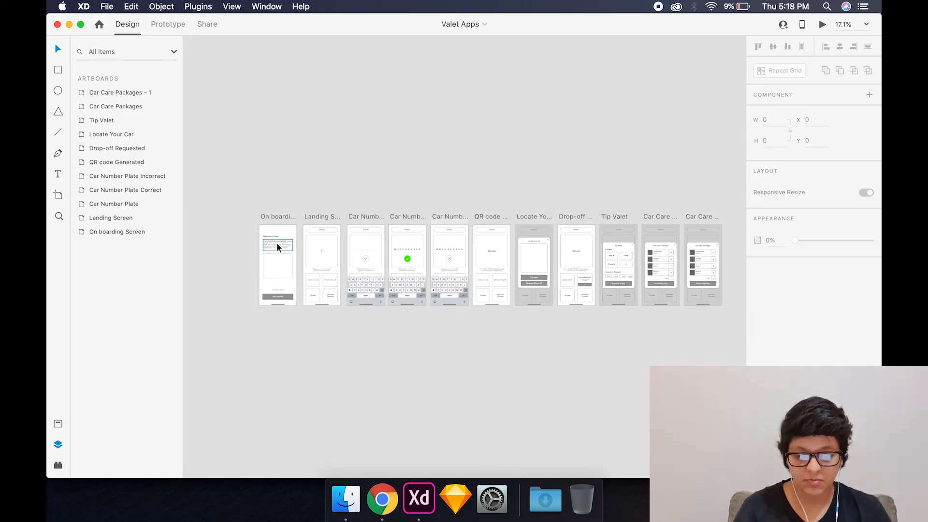
pyautogui.scroll(5, 276, 244)
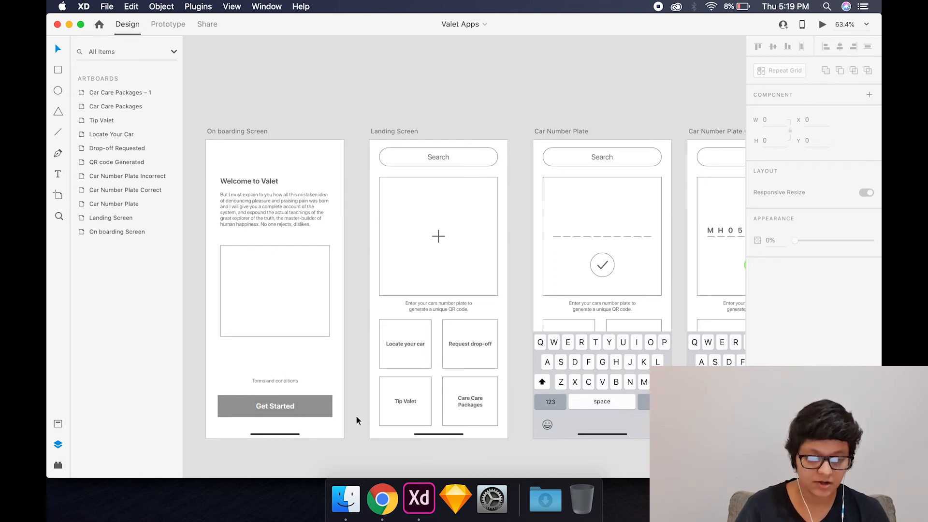
pyautogui.hscroll(5, 448, 313)
pyautogui.scroll(-1, 448, 312)
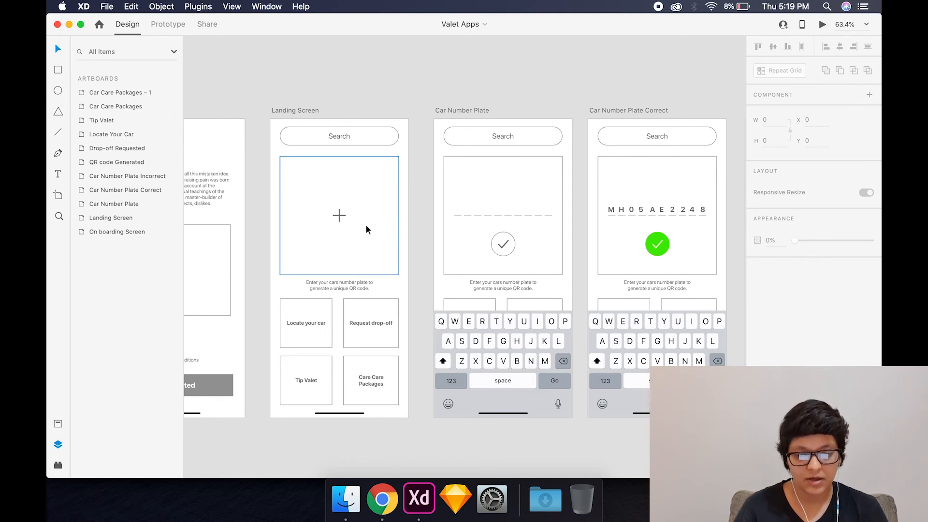
pyautogui.click(339, 217)
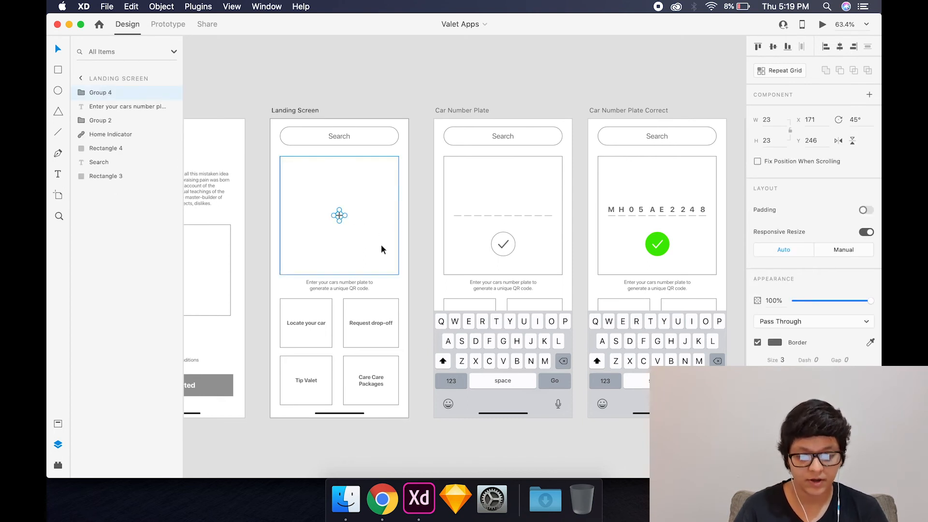
pyautogui.click(421, 248)
pyautogui.hscroll(4, 422, 248)
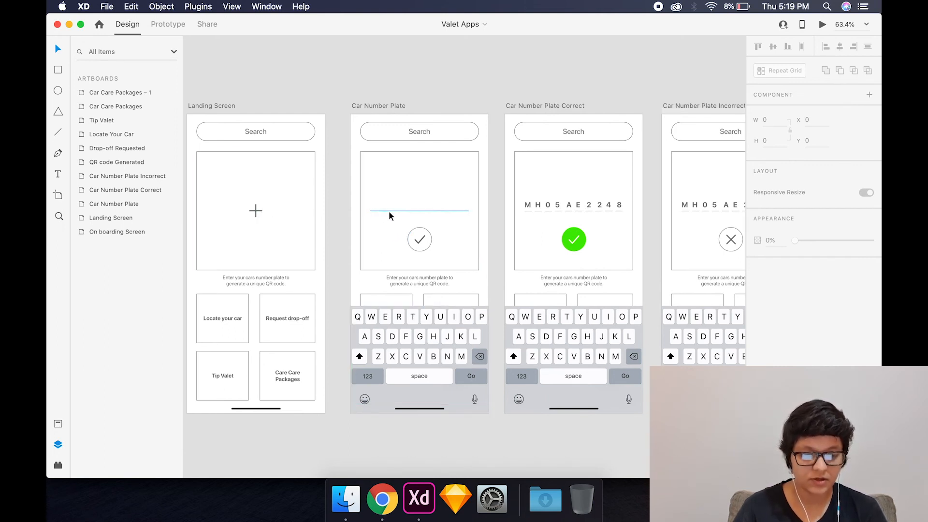
pyautogui.hscroll(5, 515, 223)
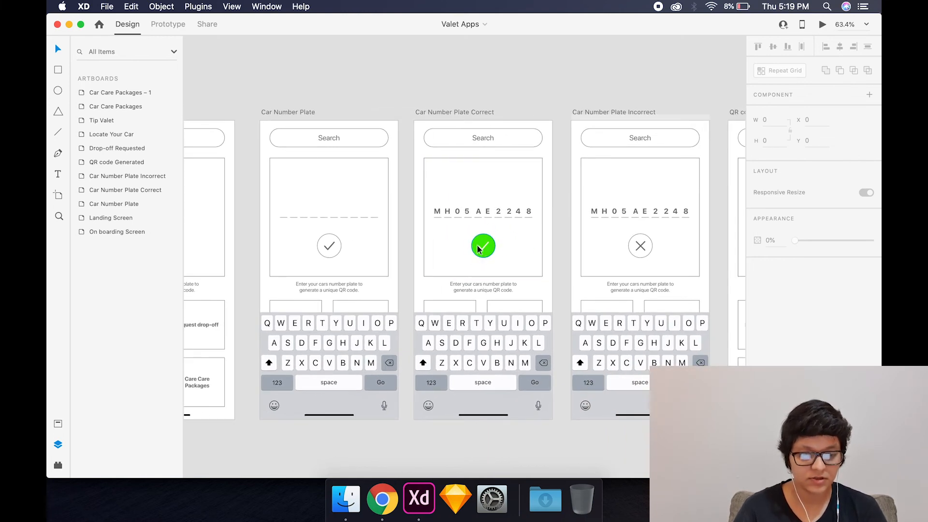
pyautogui.hscroll(7, 483, 248)
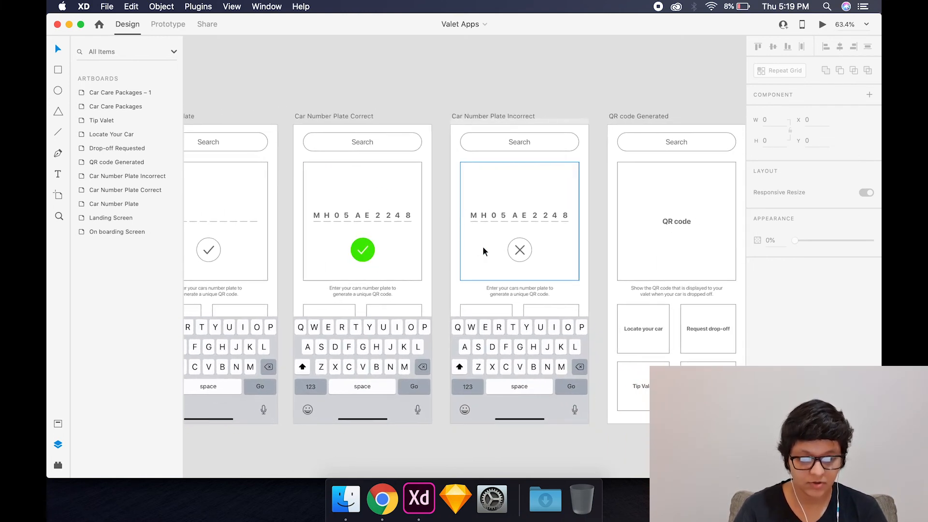
pyautogui.hscroll(1, 510, 252)
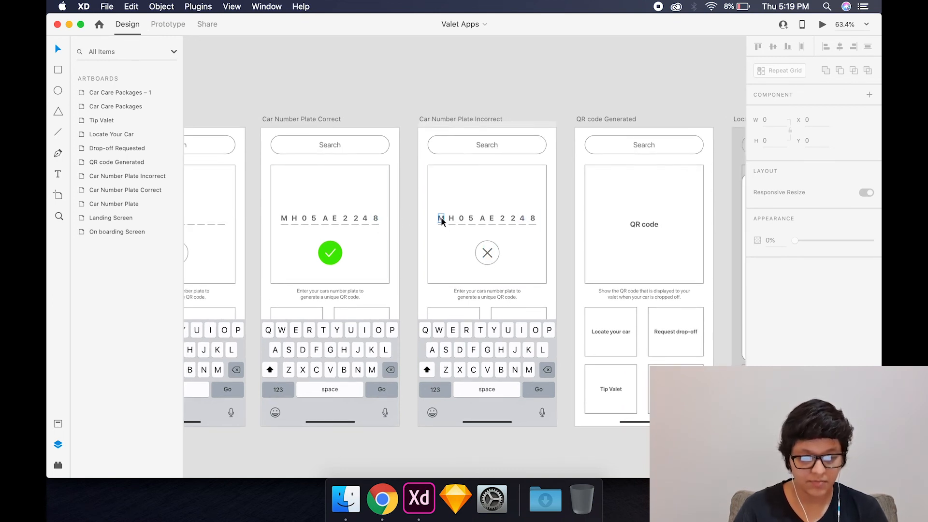
# - Review the QR code, Locate Your Car, Drop-off Requested, Tip Valet and Car Care Packages artboards, ending with an overview of the whole flow
pyautogui.hscroll(4, 539, 257)
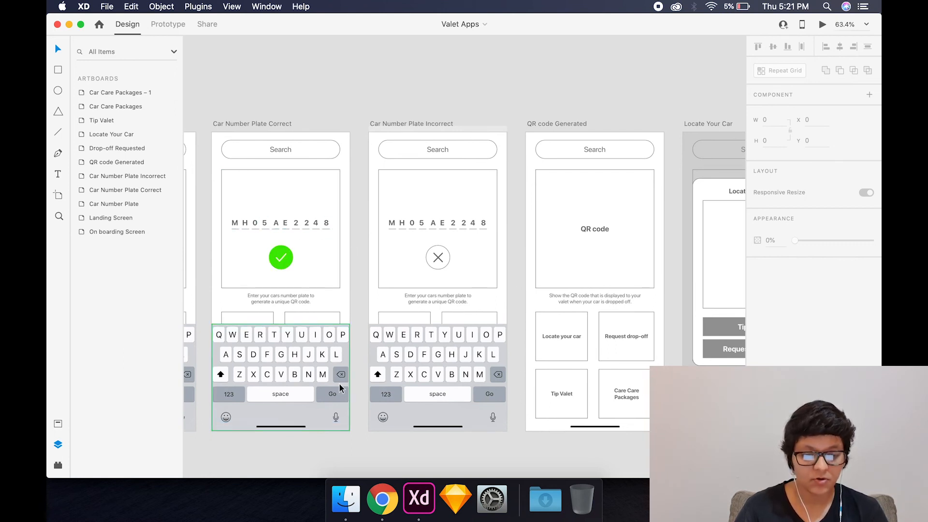
pyautogui.hscroll(5, 568, 247)
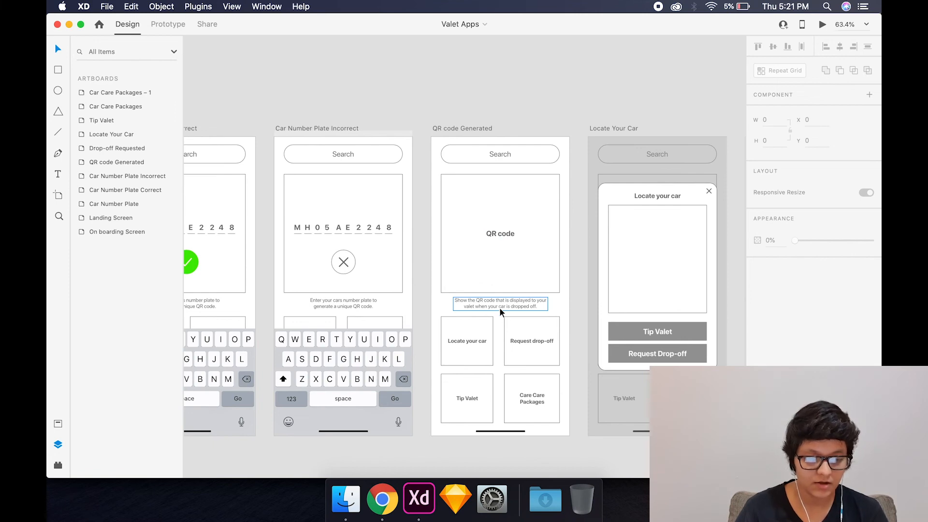
pyautogui.hscroll(5, 500, 307)
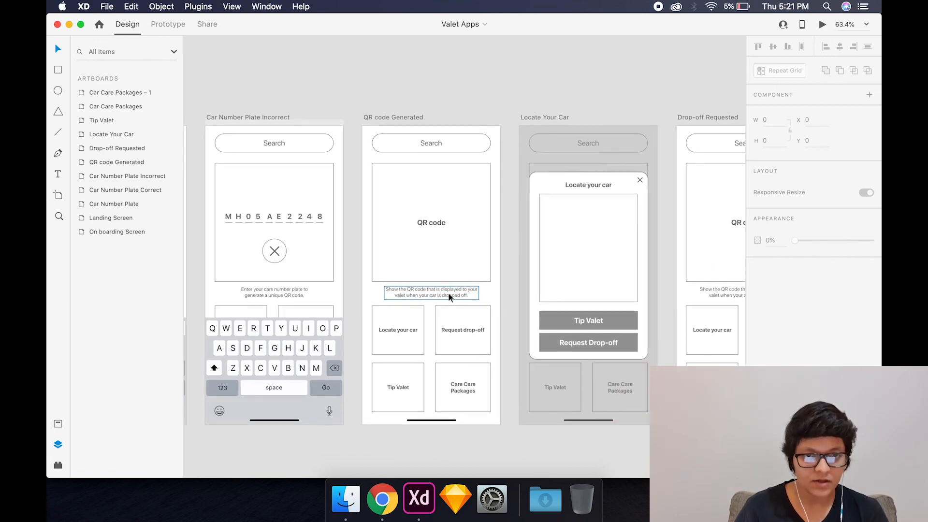
pyautogui.hscroll(4, 449, 292)
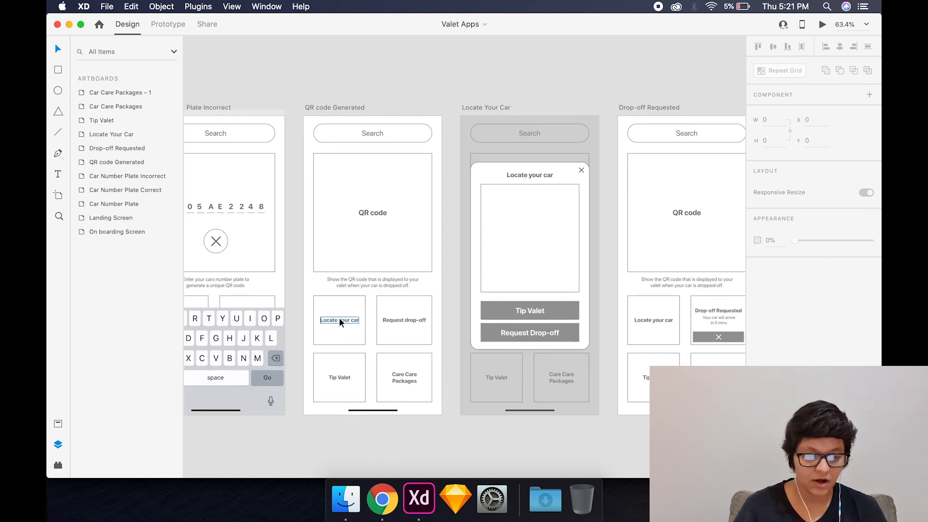
pyautogui.hscroll(6, 545, 230)
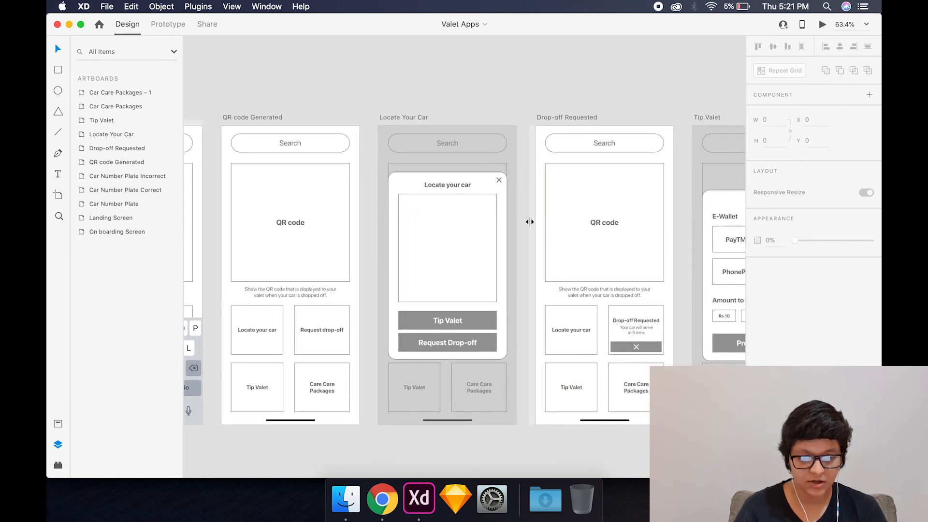
pyautogui.scroll(-1, 529, 222)
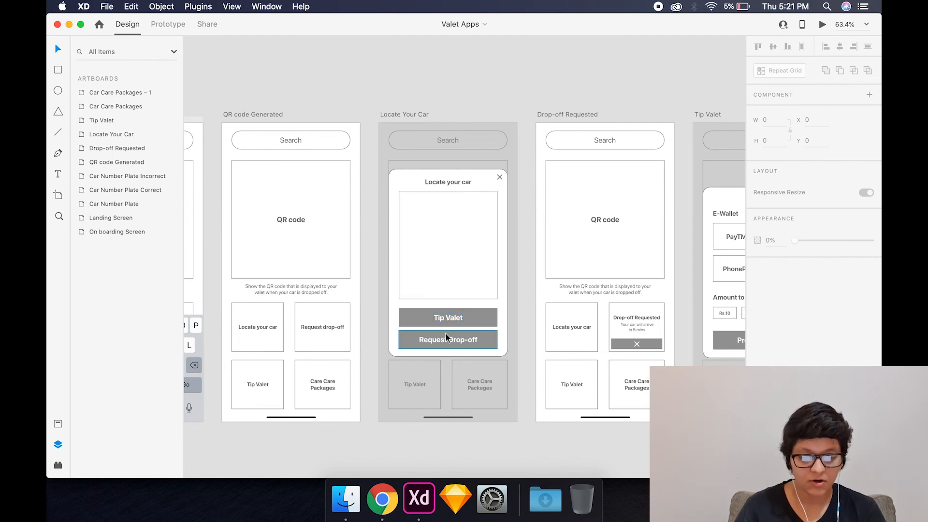
pyautogui.hscroll(10, 478, 340)
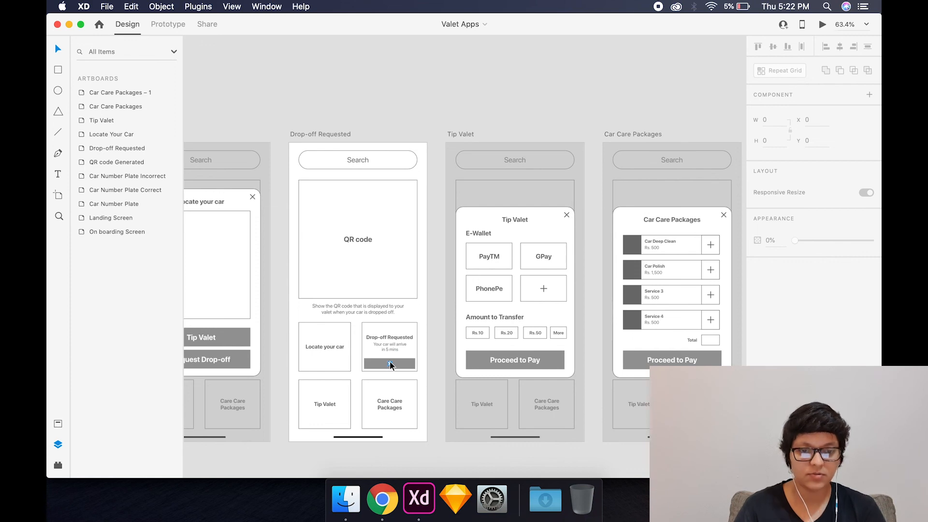
pyautogui.hscroll(5, 390, 362)
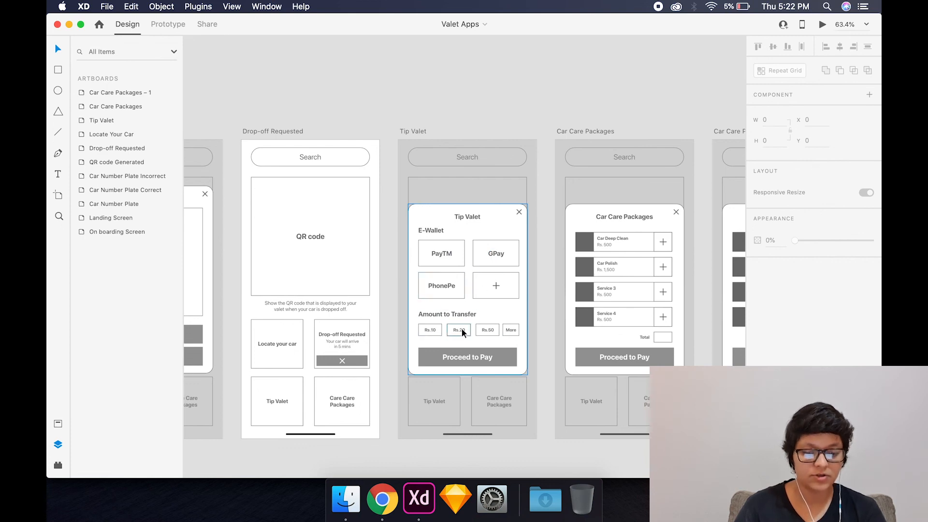
pyautogui.hscroll(3, 482, 329)
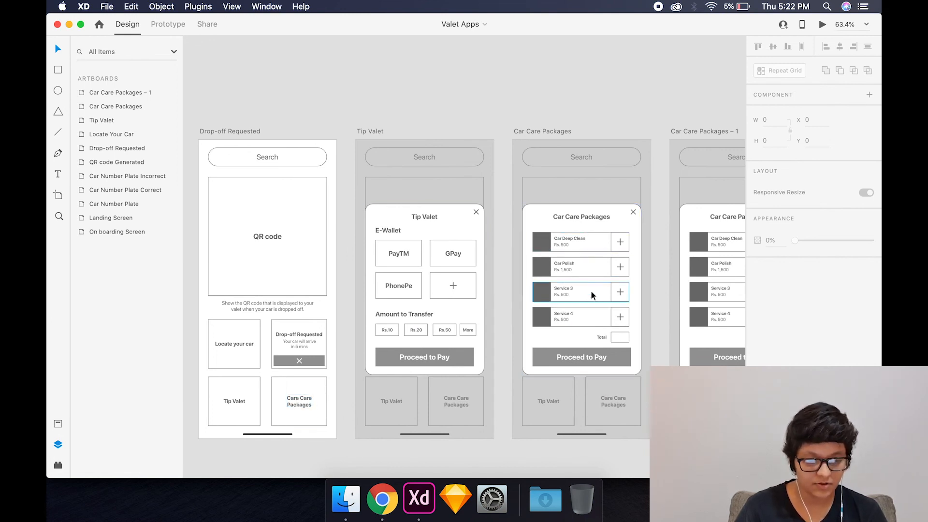
pyautogui.hscroll(8, 591, 290)
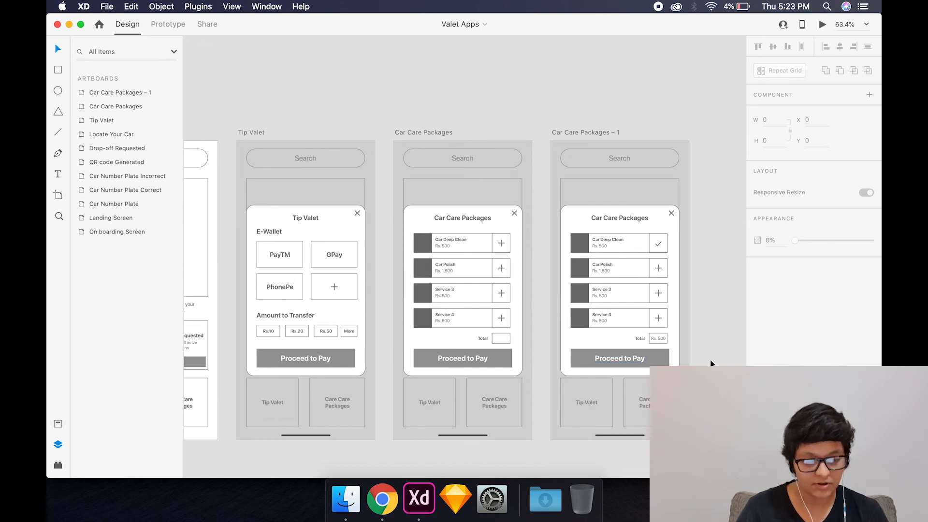
pyautogui.scroll(-5, 711, 364)
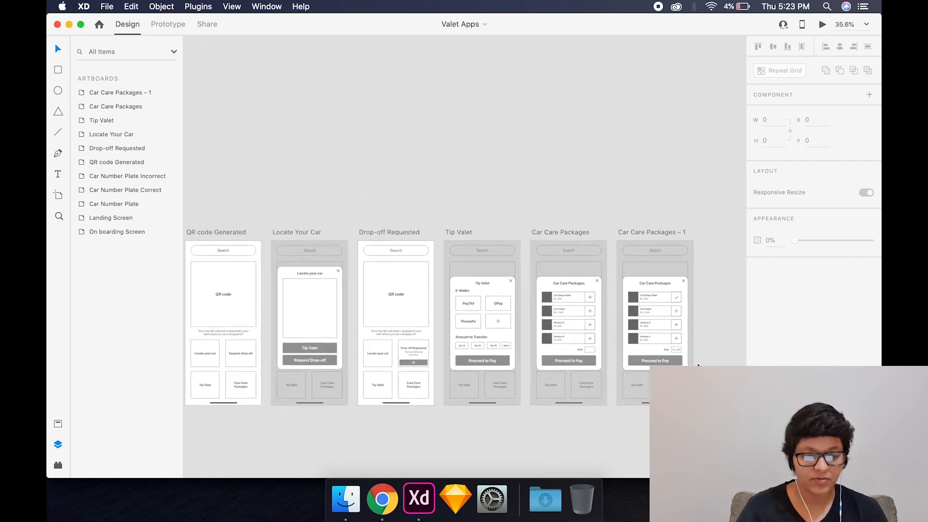
pyautogui.scroll(-5, 697, 366)
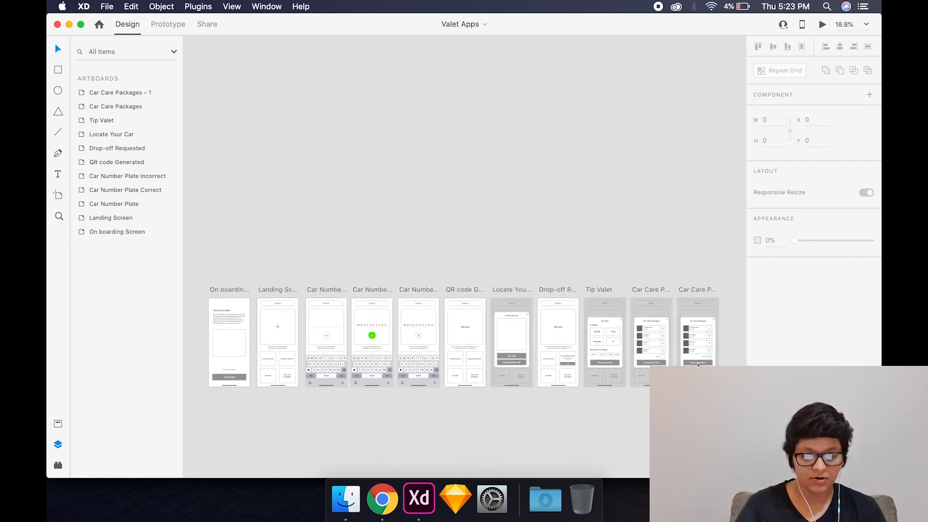
pyautogui.scroll(2, 698, 366)
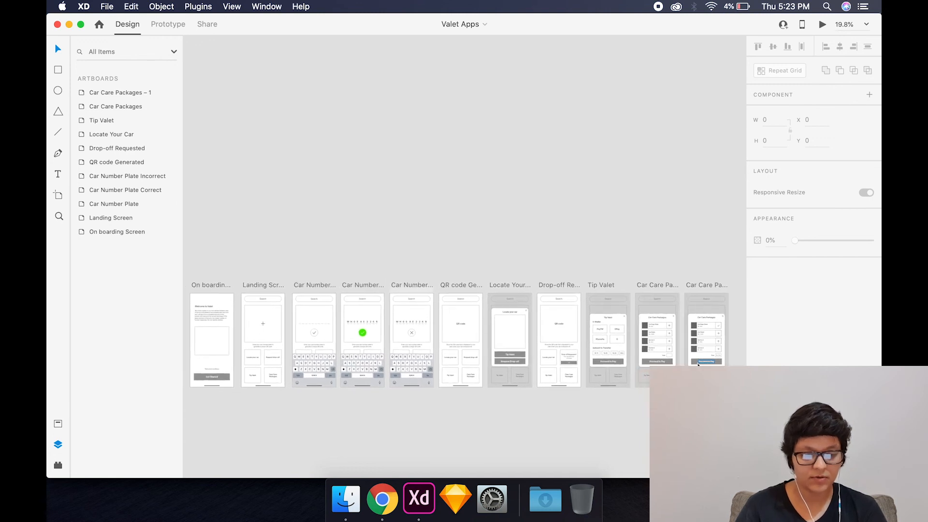
pyautogui.hscroll(-1, 698, 365)
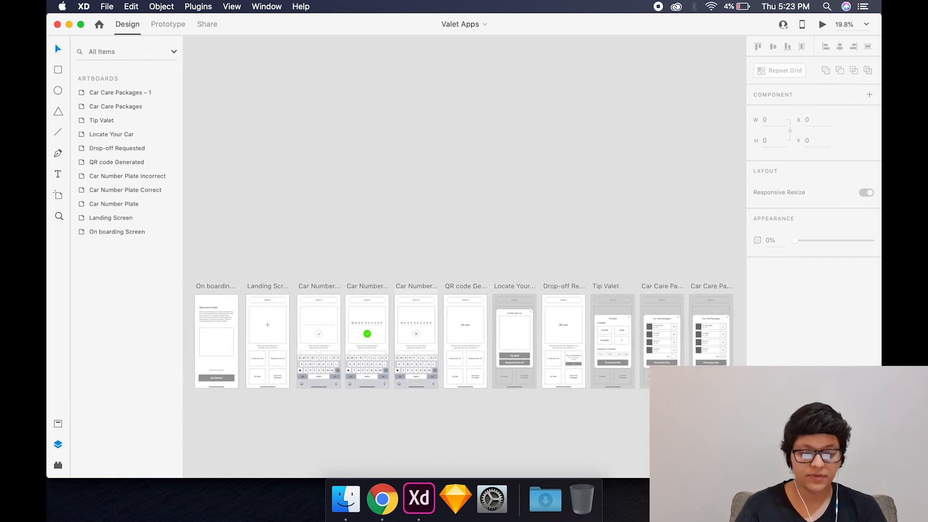